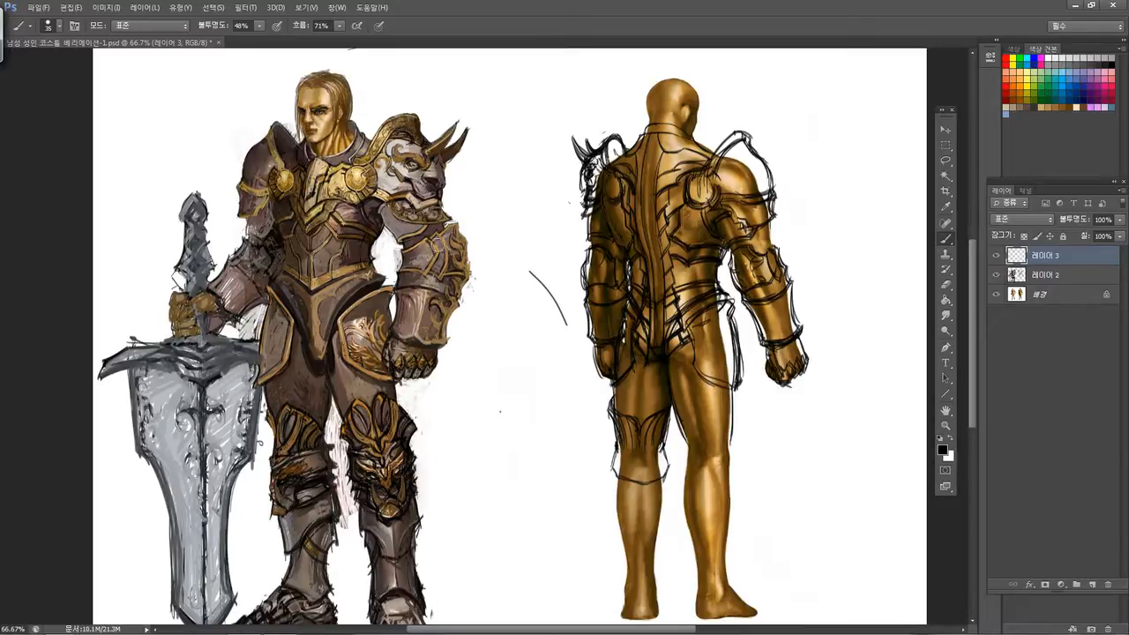
Toggle 레이어 3 and 레이어 2 off and back on to compare the armor painting with the base body
mouse_move(463, 257)
mouse_down()
mouse_move(514, 252)
mouse_move(455, 254)
mouse_up()
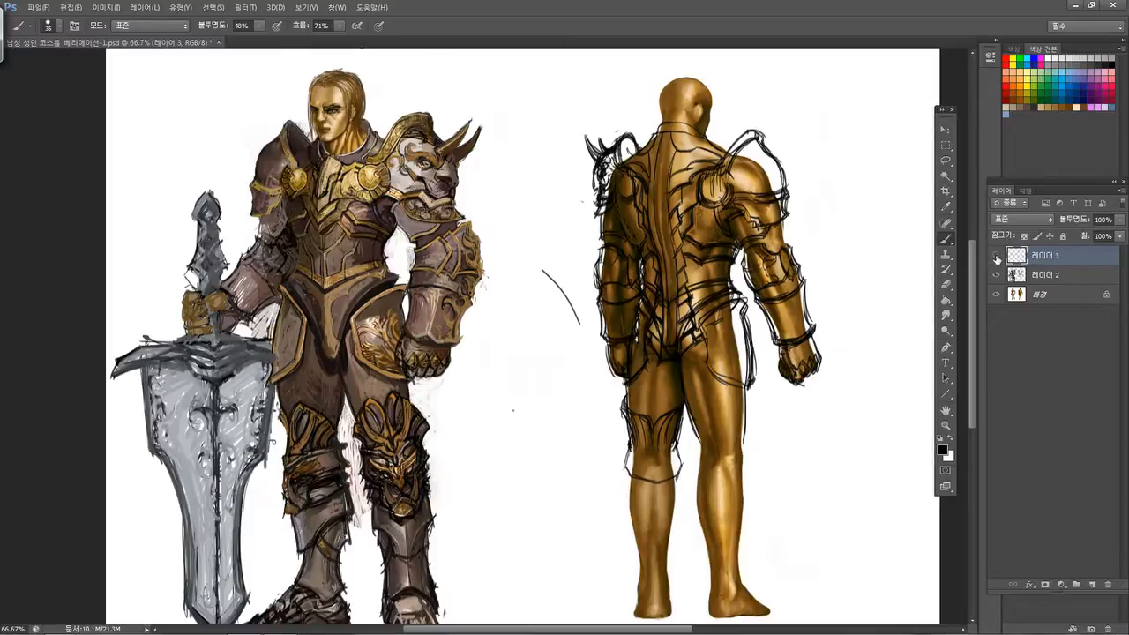
click(997, 256)
click(997, 275)
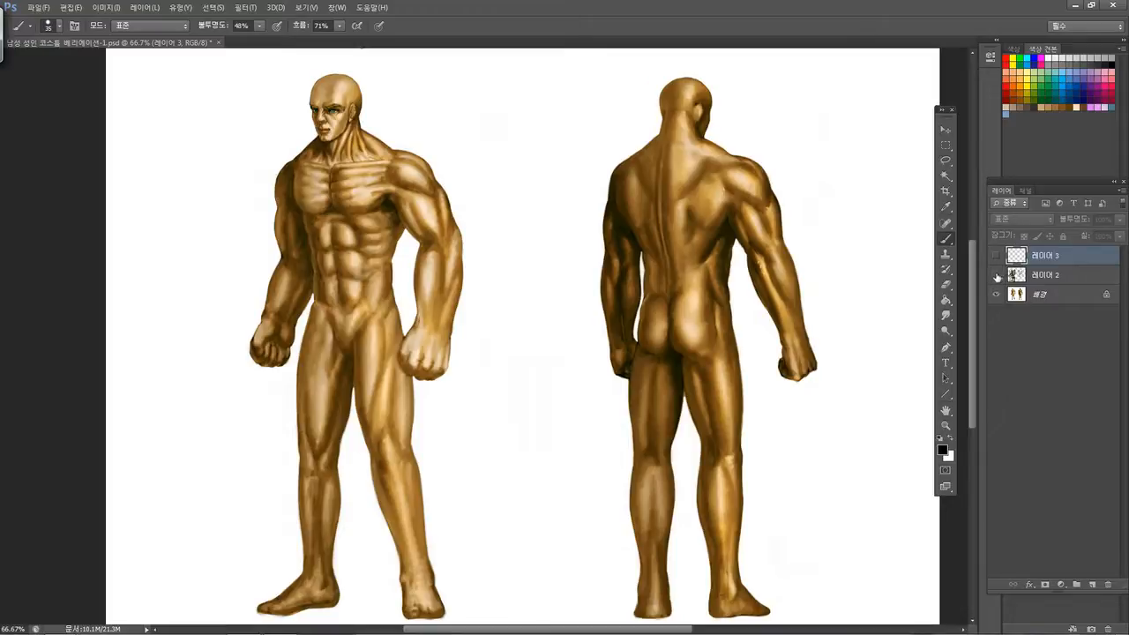
click(998, 256)
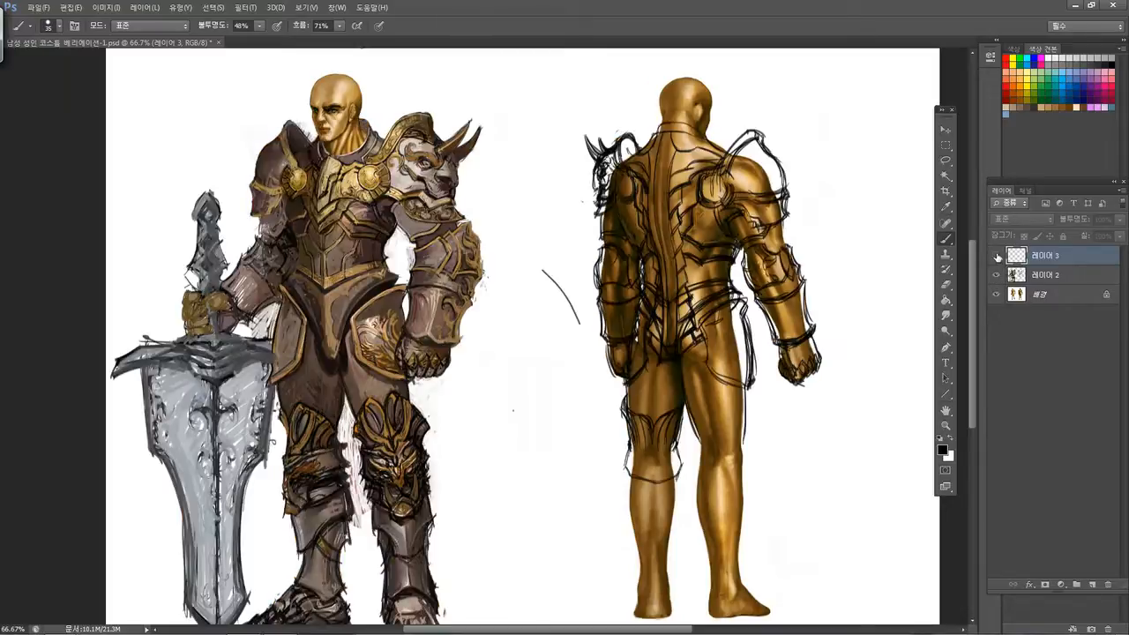
click(996, 255)
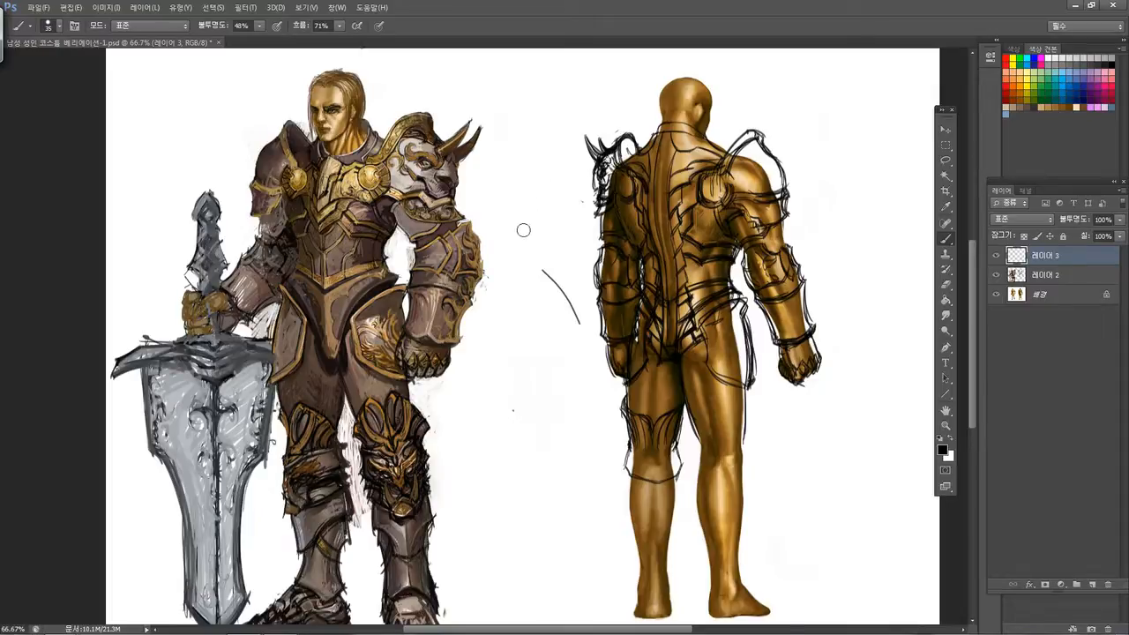
Examine the front figure's torso, shoulder and arm armor up close
mouse_move(536, 240)
mouse_down()
mouse_move(560, 263)
mouse_move(552, 248)
mouse_up()
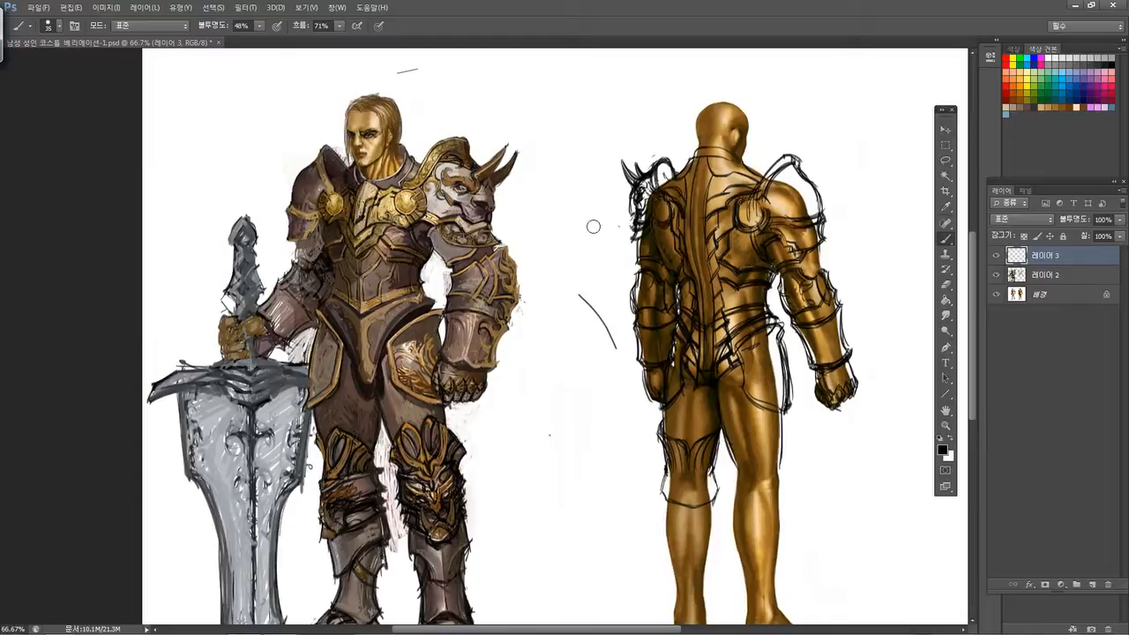
key(ctrl+plus)
drag(435, 234, 509, 303)
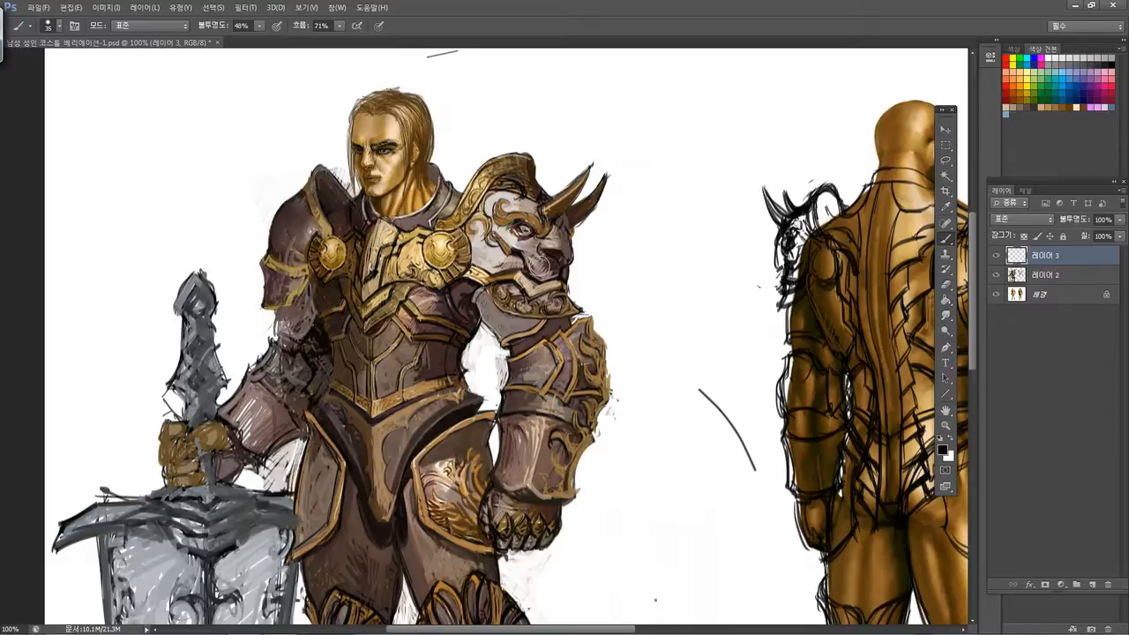
key(ctrl+plus)
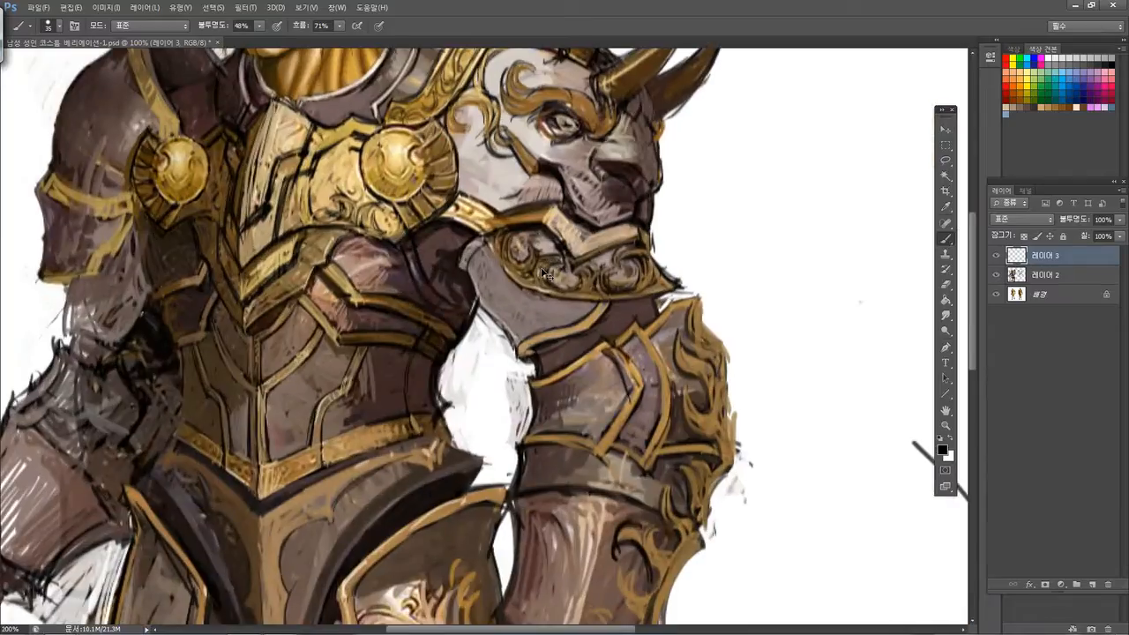
mouse_move(458, 407)
mouse_down()
mouse_move(651, 305)
mouse_move(752, 270)
mouse_move(745, 284)
mouse_up()
drag(568, 336, 554, 386)
key(ctrl+minus)
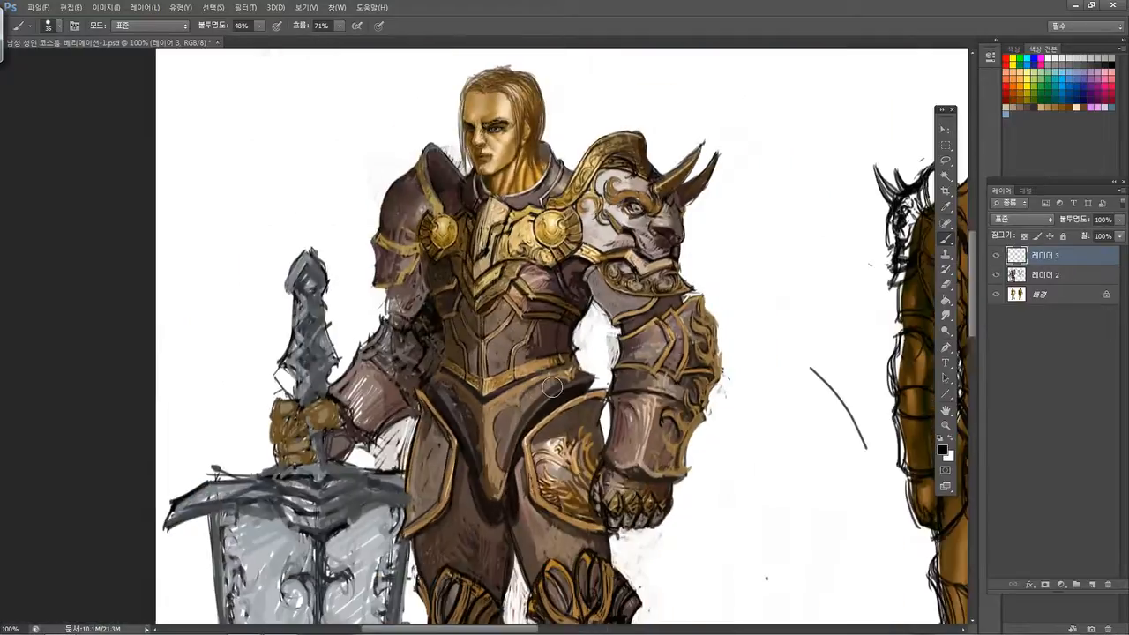
drag(419, 291, 400, 279)
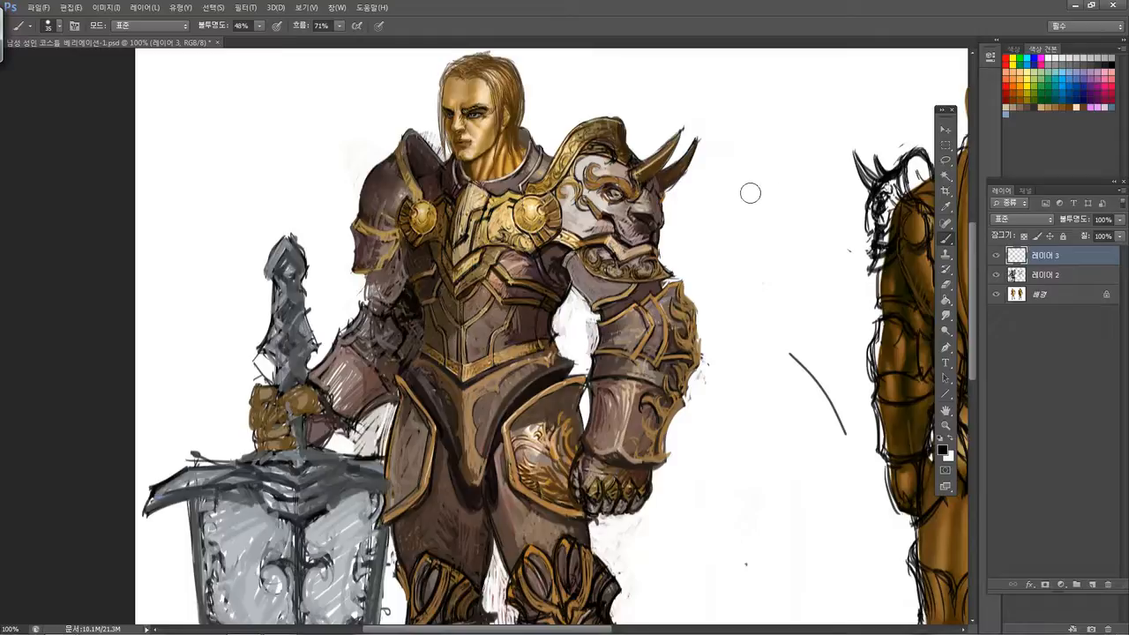
Pick up the dark brow color on the front figure's face for a fine brush
key(bracketleft)
key(bracketleft)
key(ctrl+plus)
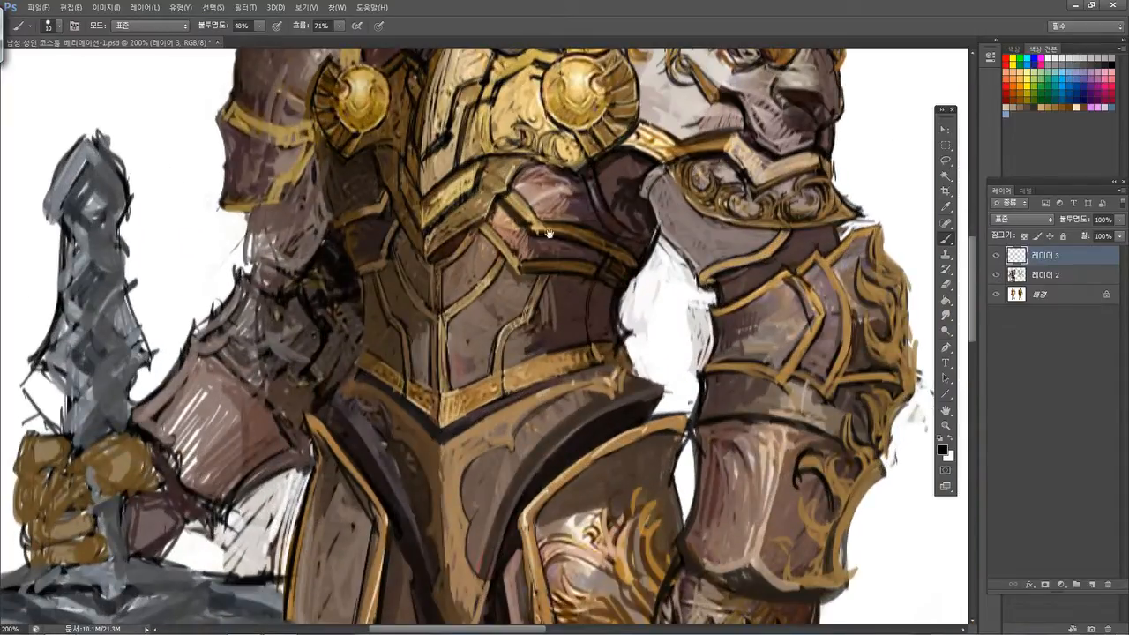
drag(520, 220, 571, 556)
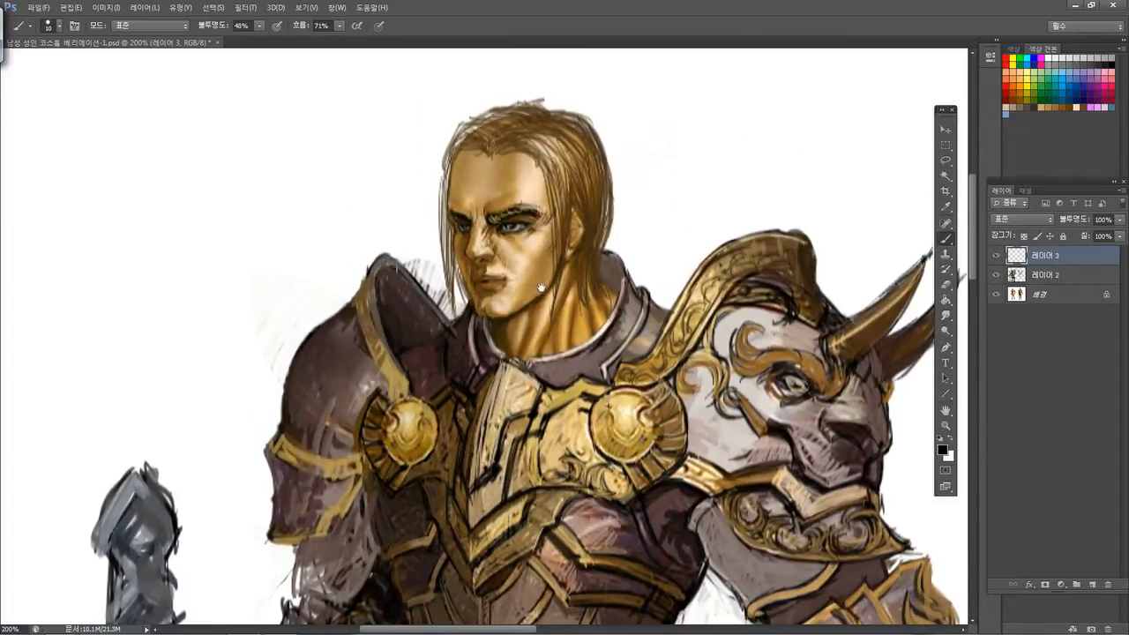
key(ctrl+plus)
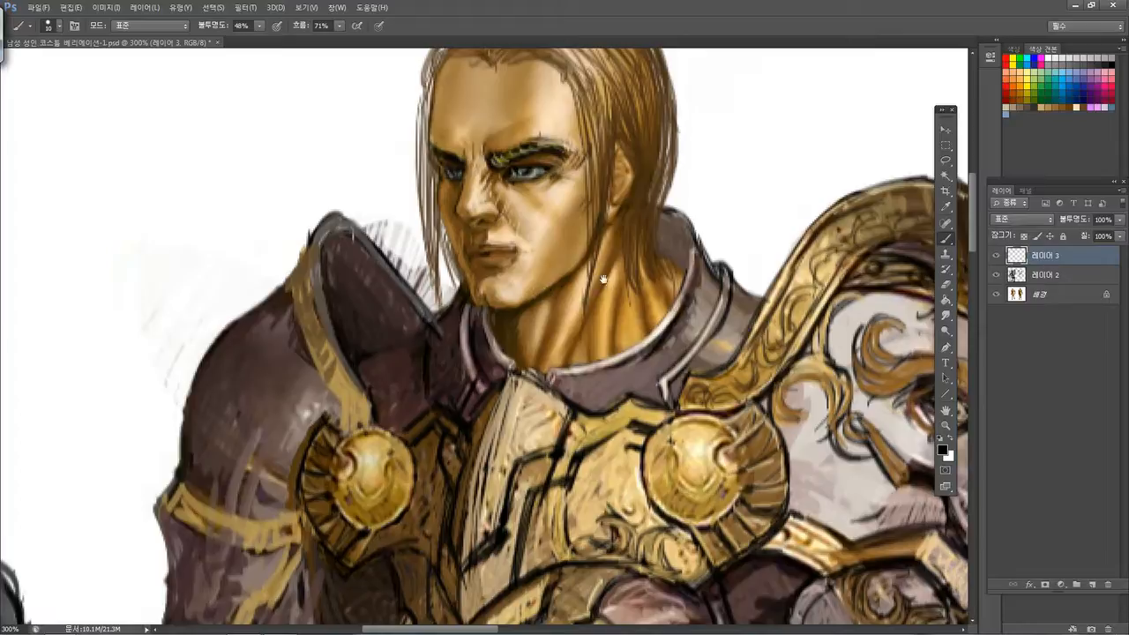
drag(613, 298, 565, 319)
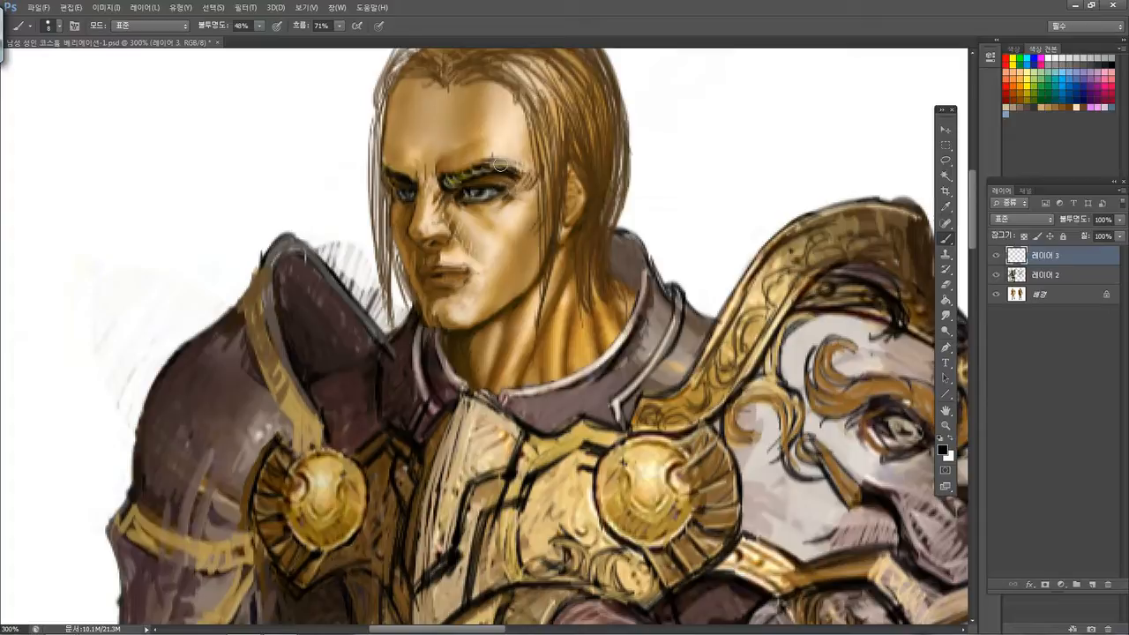
alt+click(474, 179)
key(bracketleft)
key(bracketleft)
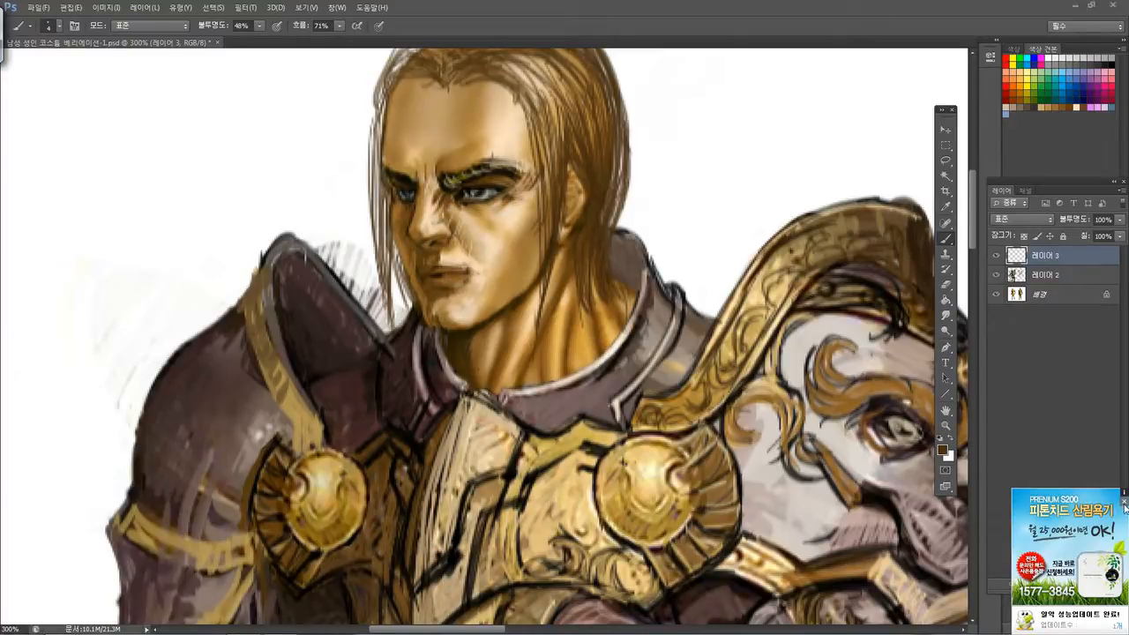
Dismiss the advertisement popup and shade the front figure's chin with a fine brush in the sampled dark brown
click(1124, 500)
key(bracketright)
key(bracketright)
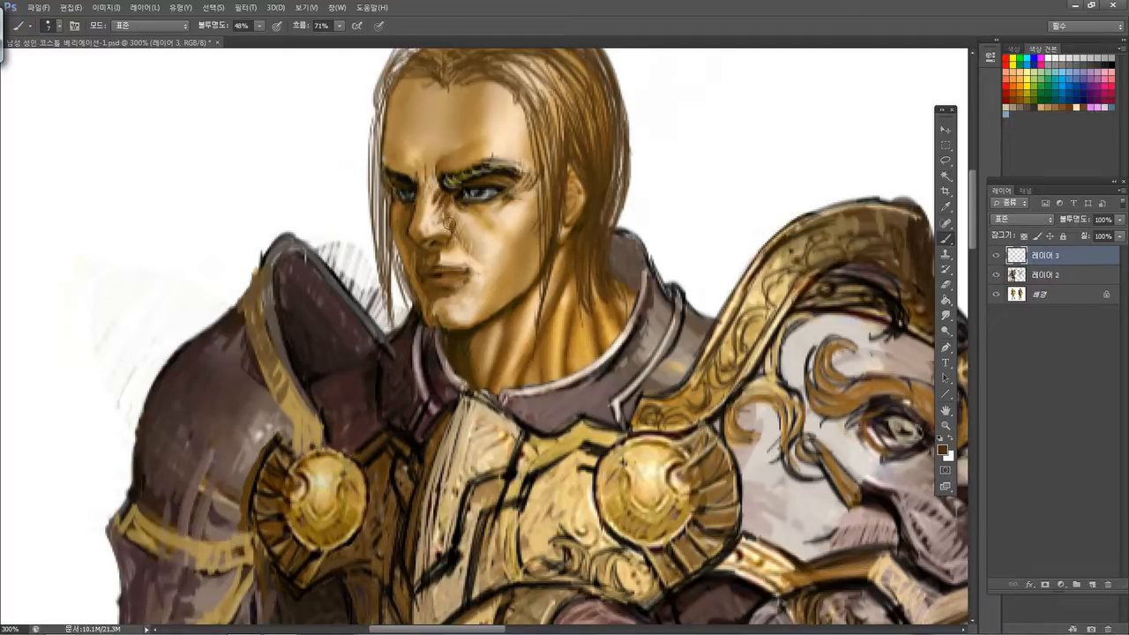
key(bracketleft)
key(bracketleft)
key([)
mouse_move(459, 290)
mouse_down()
mouse_move(420, 305)
mouse_move(443, 321)
mouse_up()
key(])
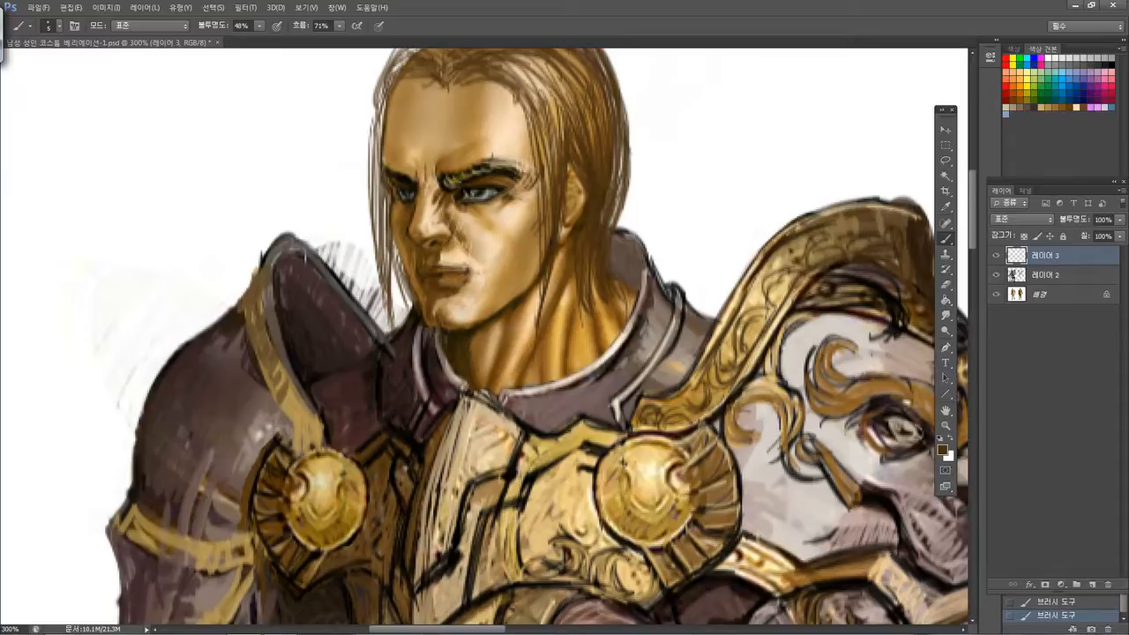
Refine the shading of the nose and mouth using tones sampled from the eye, nose and brow areas
key(bracketleft)
alt+click(416, 188)
alt+click(440, 253)
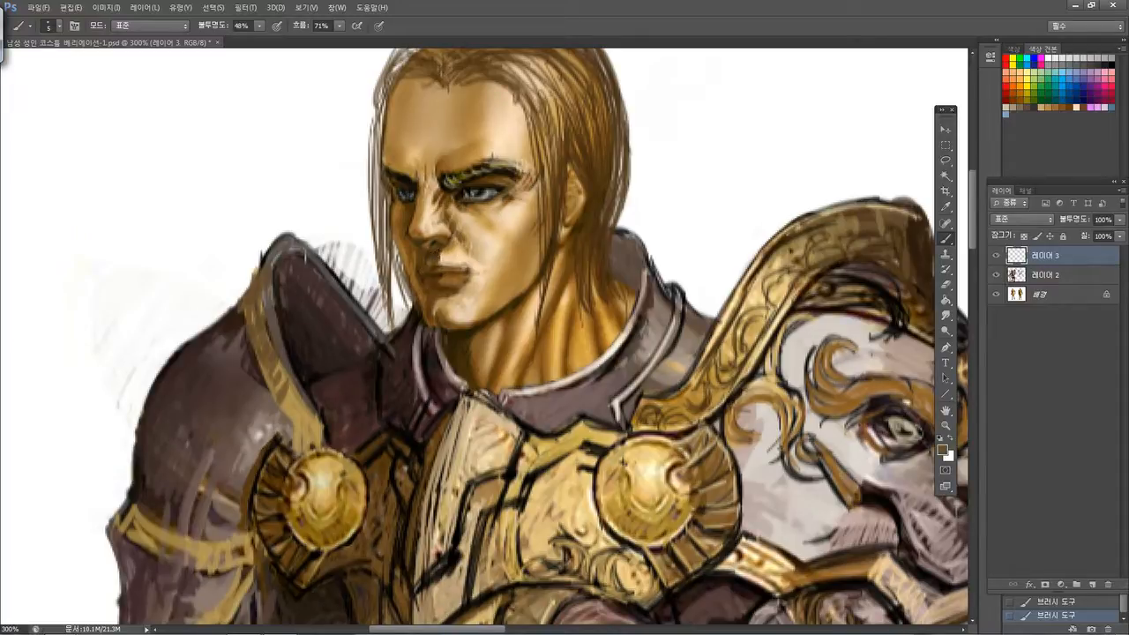
alt+click(451, 248)
alt+click(423, 239)
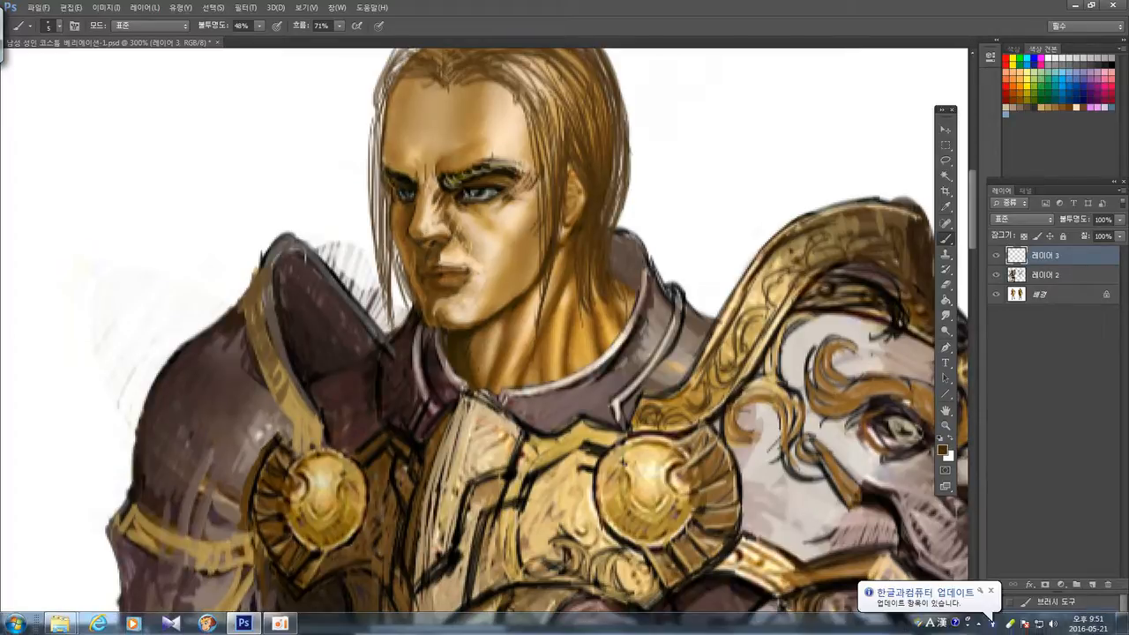
alt+click(418, 180)
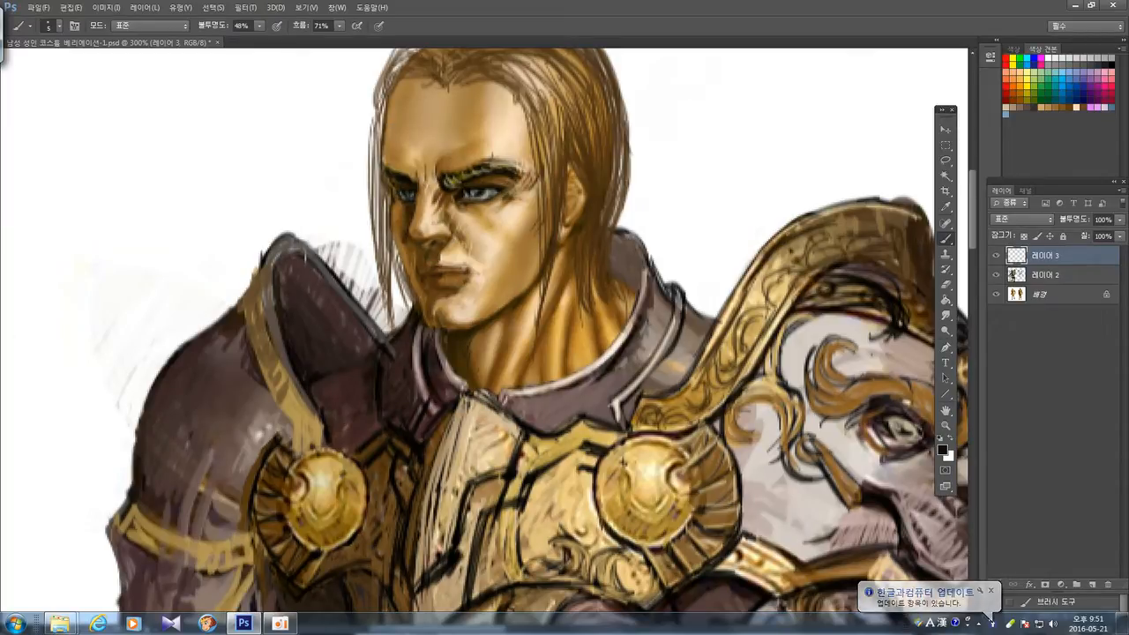
click(437, 270)
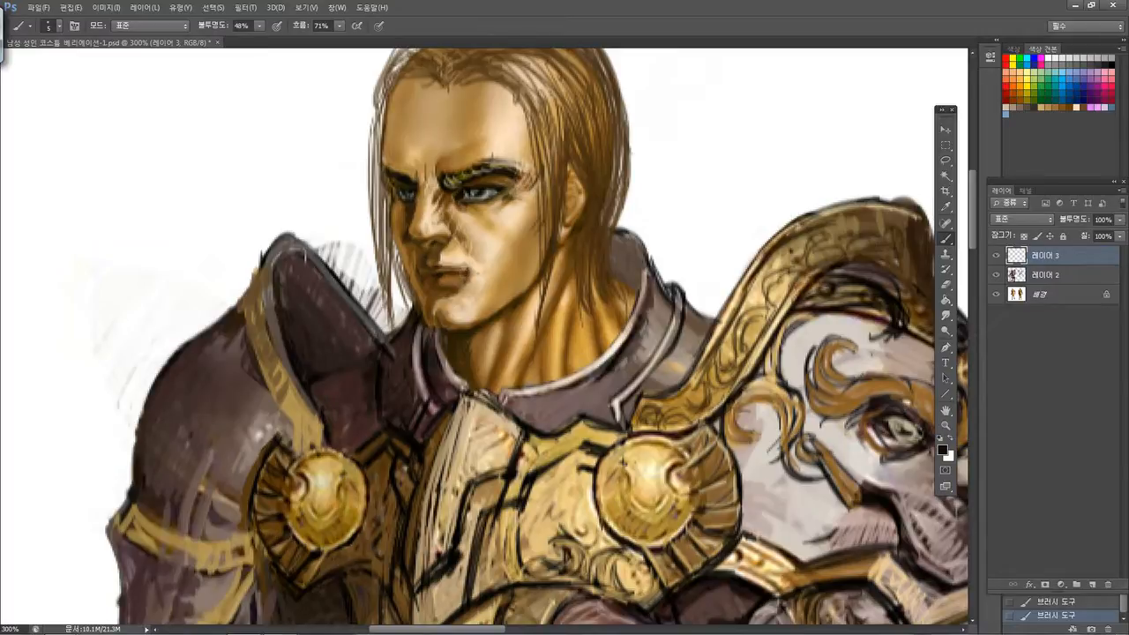
Paint a light skin tone below the near eyebrow, sampling tones from the mouth, chin and cheekbone
alt+click(456, 255)
alt+click(468, 279)
alt+click(466, 309)
alt+click(468, 306)
alt+click(511, 209)
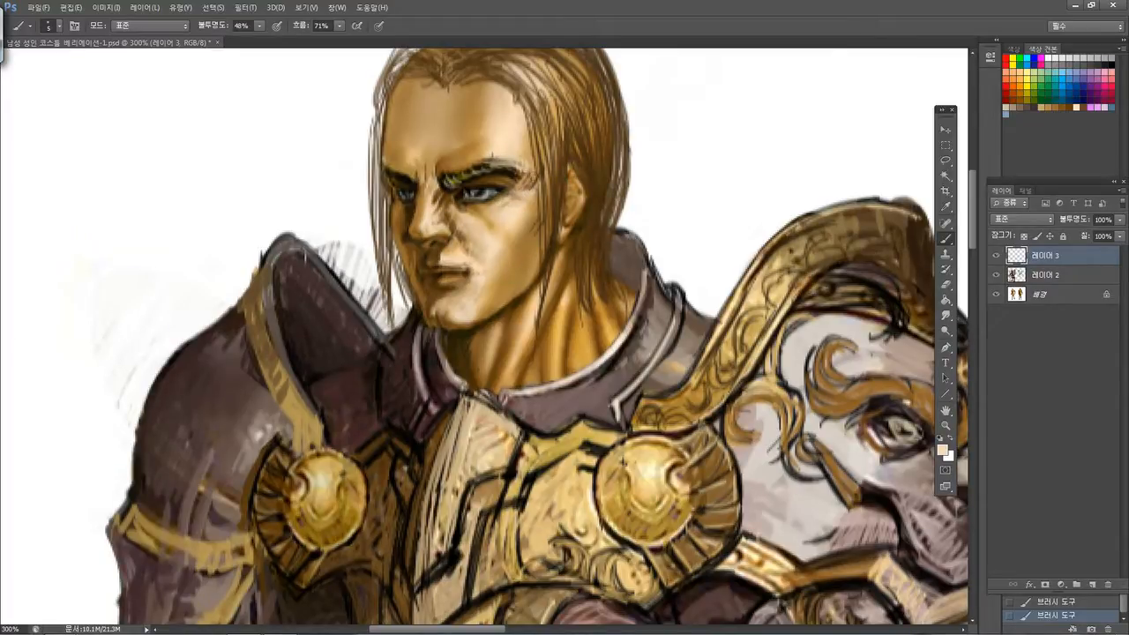
alt+click(516, 210)
drag(491, 184, 508, 183)
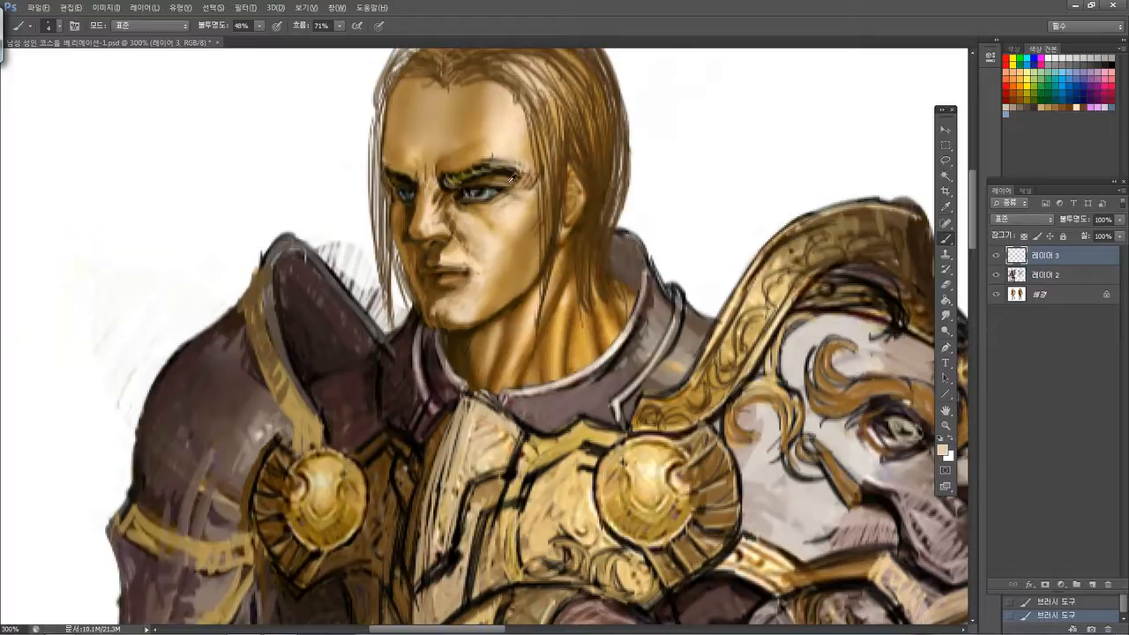
Shade the near cheek down to the jawline with a tone sampled at the outer end of the brow
alt+click(516, 177)
key(bracketright)
key(bracketright)
key(bracketleft)
key(bracketleft)
key(bracketright)
drag(538, 263, 494, 326)
Darken the far side of the face from the eye to the mouth with sampled shadow tones
alt+click(411, 213)
drag(404, 206, 407, 261)
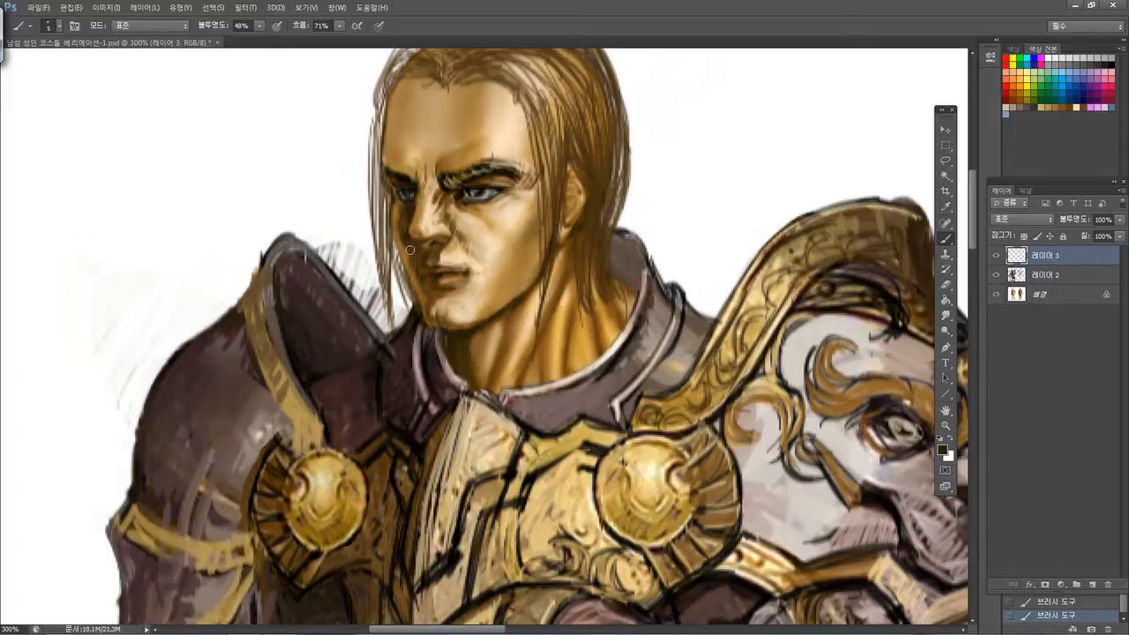
drag(410, 256, 412, 270)
alt+click(403, 205)
alt+click(411, 251)
click(419, 275)
alt+click(442, 192)
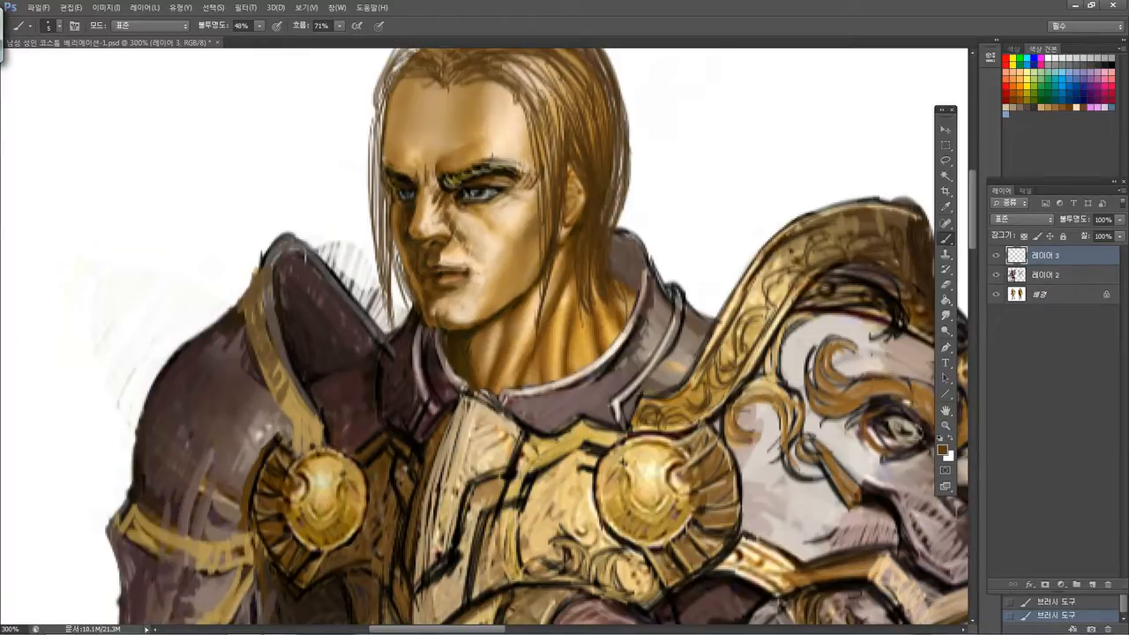
Repaint the near eyebrow in a softer golden brown sampled from the surrounding skin, using a finer brush
alt+click(447, 167)
alt+click(454, 183)
drag(462, 182, 493, 172)
key(bracketleft)
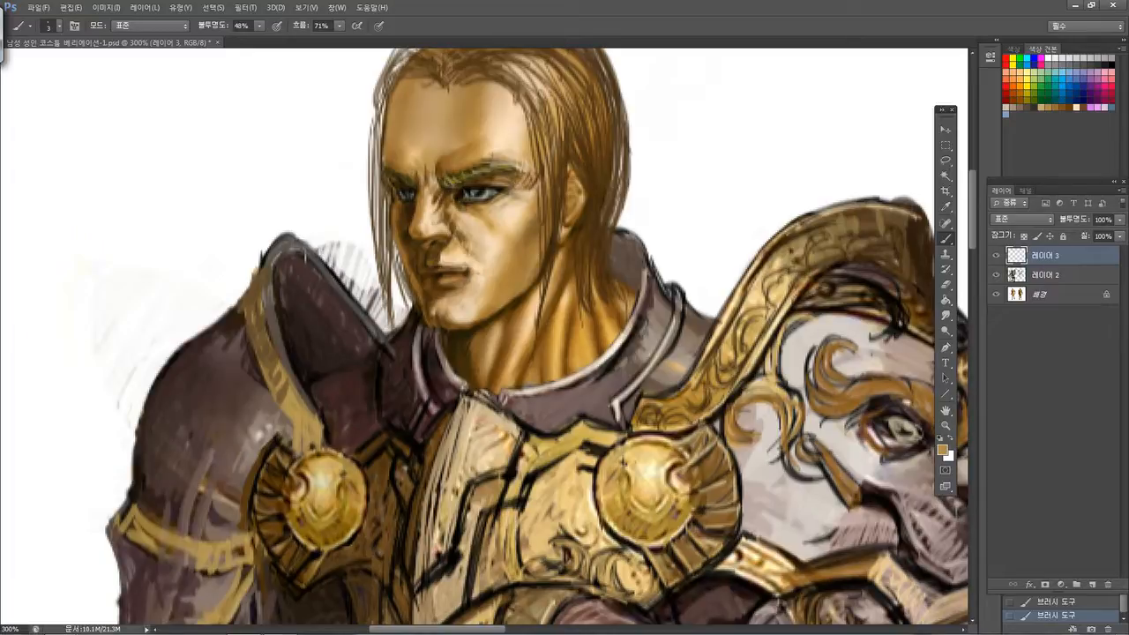
alt+click(495, 173)
alt+click(450, 191)
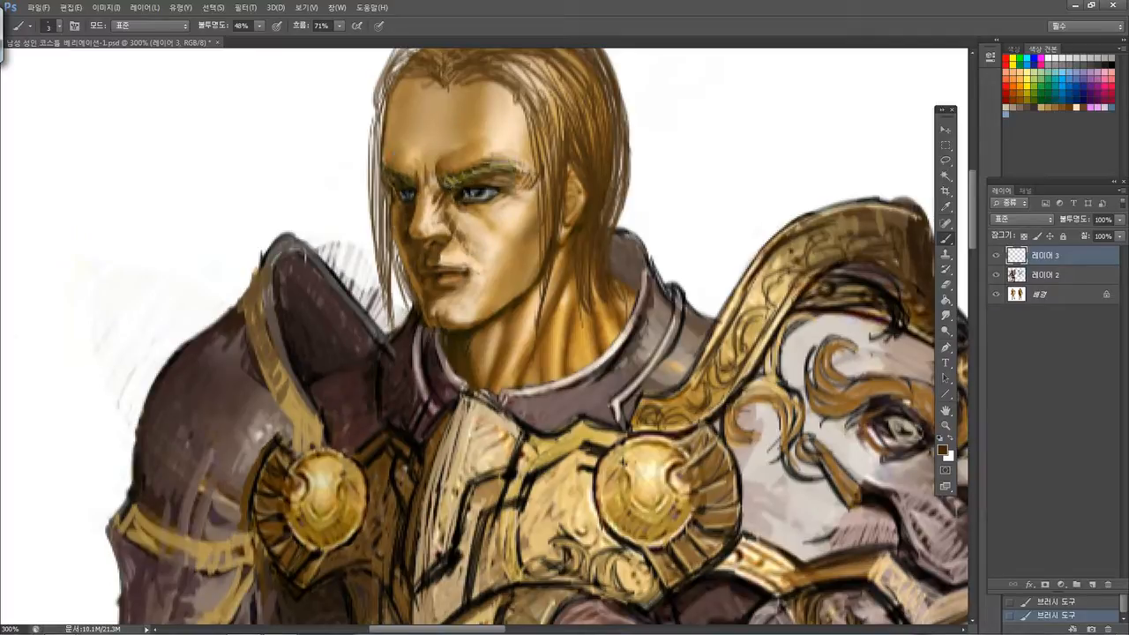
Touch up the outer corner of the near eye with skin tones sampled around it
alt+click(512, 186)
drag(517, 179, 509, 186)
alt+click(522, 205)
alt+click(512, 204)
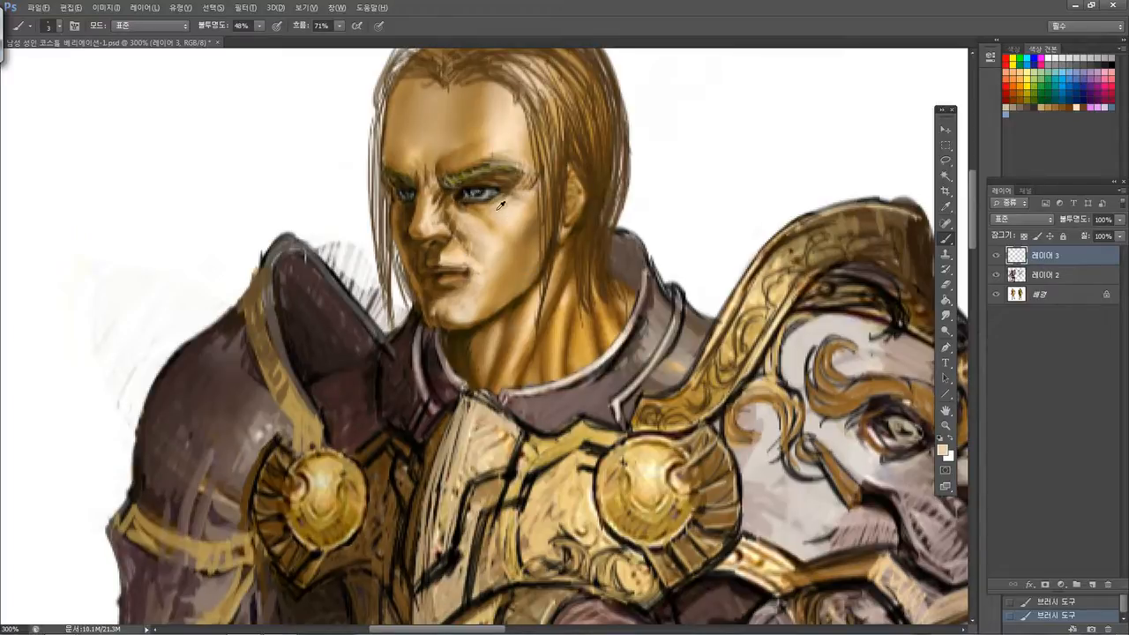
Repaint both eyes with a dark iris and refined lids, using tones sampled from the eye and cheek
alt+click(481, 190)
alt+click(468, 184)
alt+click(508, 207)
alt+click(479, 189)
alt+click(485, 199)
alt+click(468, 183)
drag(413, 199, 413, 208)
alt+click(513, 208)
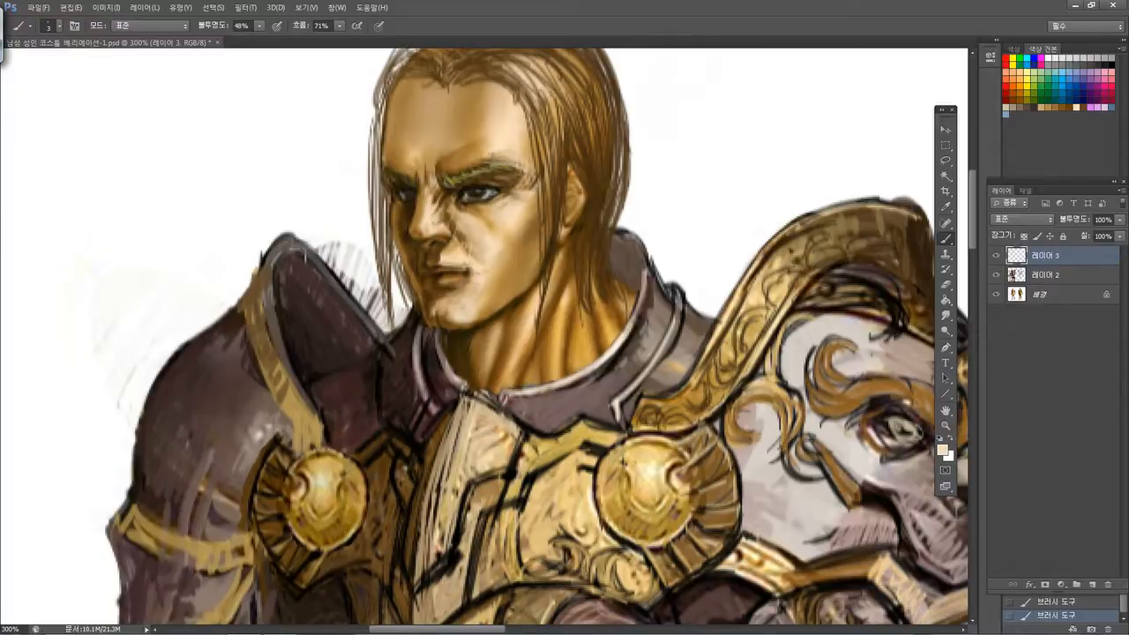
Paint brown strands along the forehead hairline and down the temple with a color sampled from the hair
drag(474, 195, 455, 230)
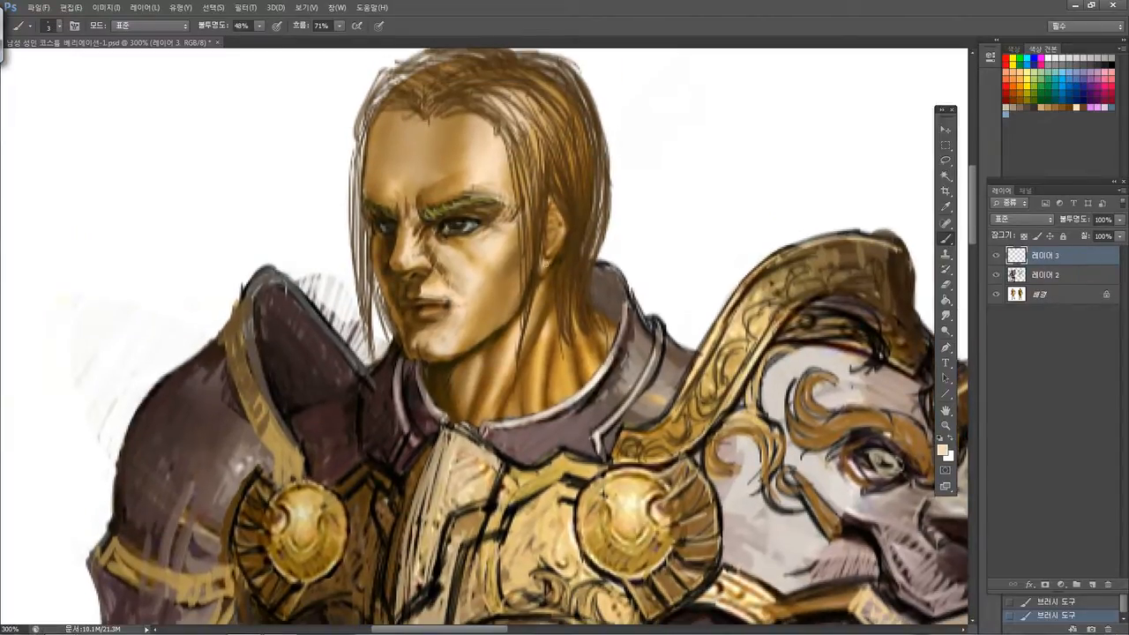
alt+click(566, 153)
drag(465, 101, 459, 128)
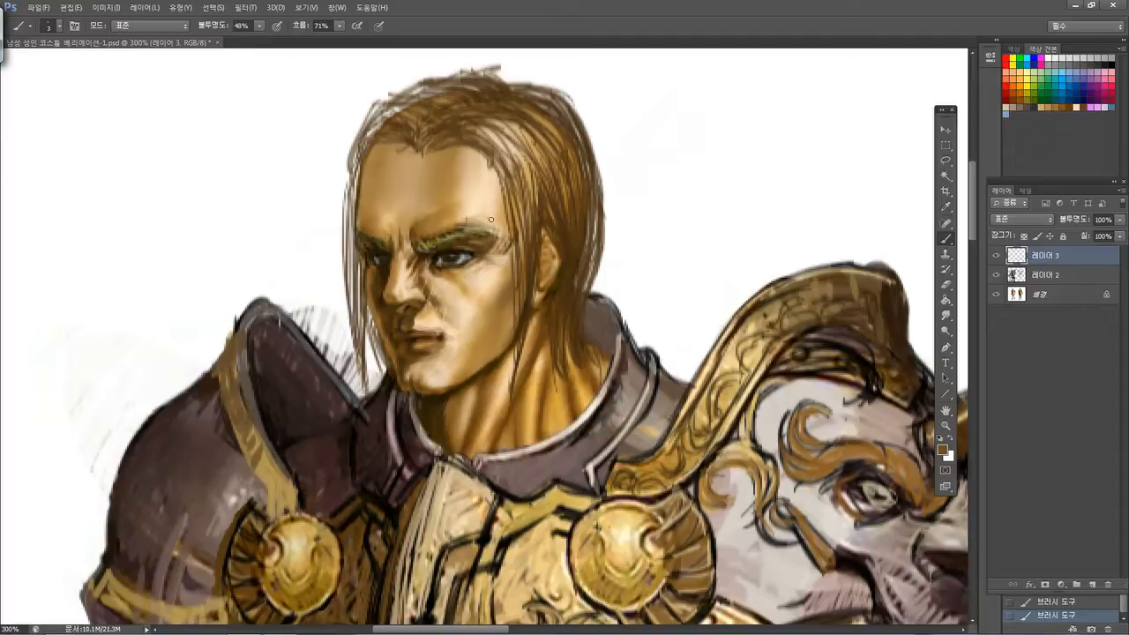
alt+click(569, 235)
mouse_move(427, 138)
mouse_down()
mouse_move(485, 154)
mouse_move(516, 233)
mouse_up()
key(bracketleft)
drag(503, 171, 516, 279)
key(bracketleft)
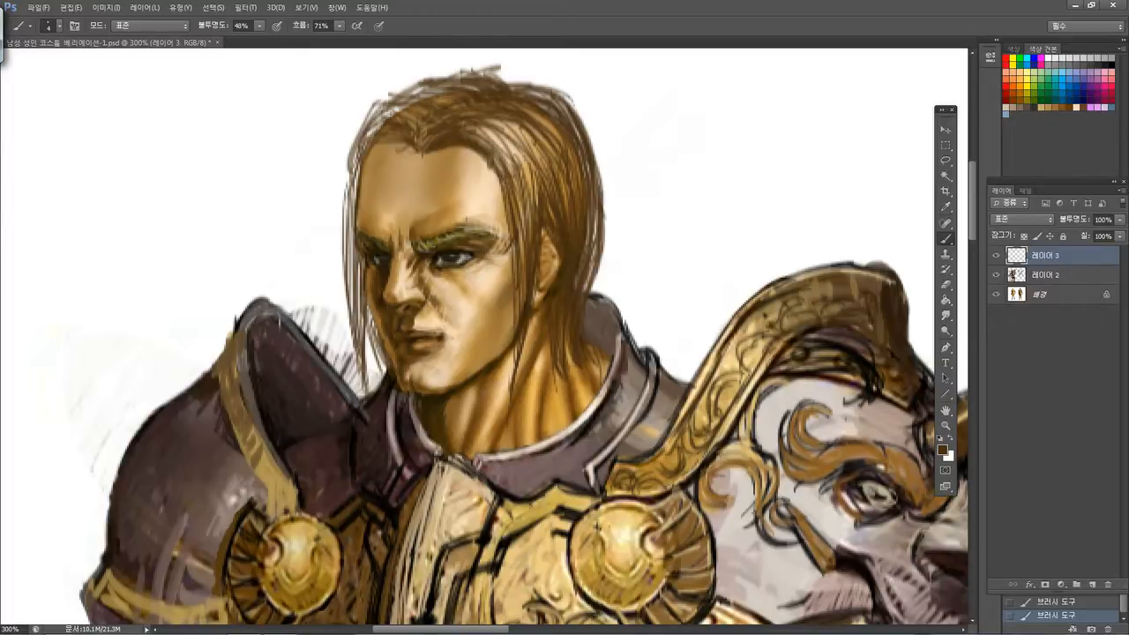
Fill the hair around the ear and down the back of the head with brown strands of varied thickness
drag(514, 194, 529, 277)
key(bracketright)
key(bracketright)
drag(517, 176, 531, 240)
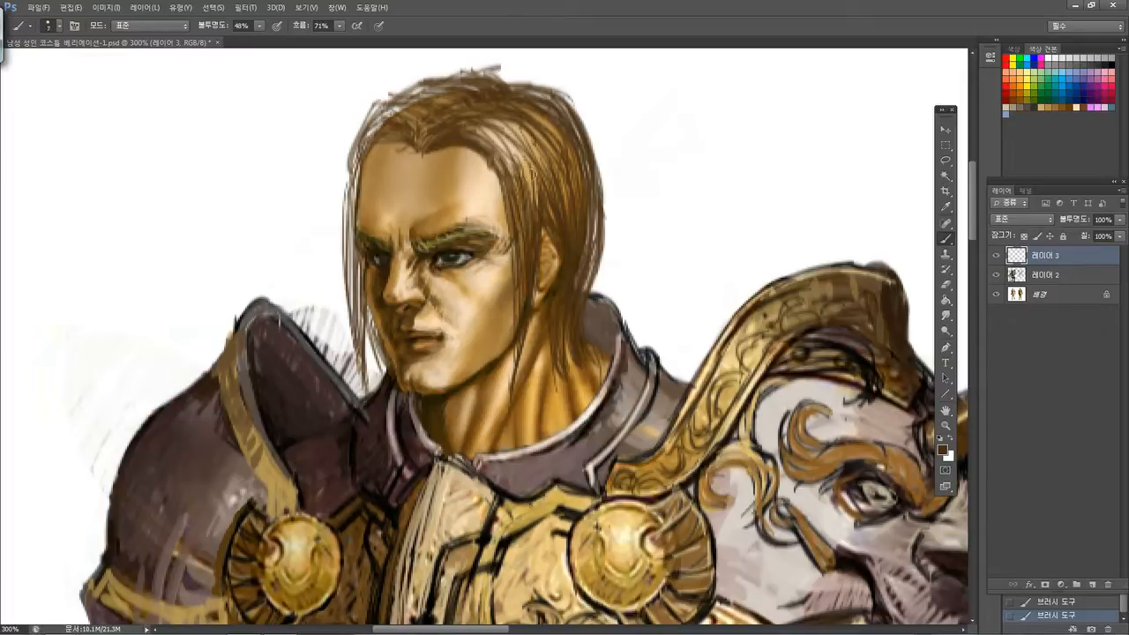
mouse_move(528, 175)
mouse_down()
mouse_move(538, 220)
mouse_move(567, 219)
mouse_up()
key(bracketleft)
key(bracketright)
drag(574, 165, 601, 288)
drag(594, 240, 600, 254)
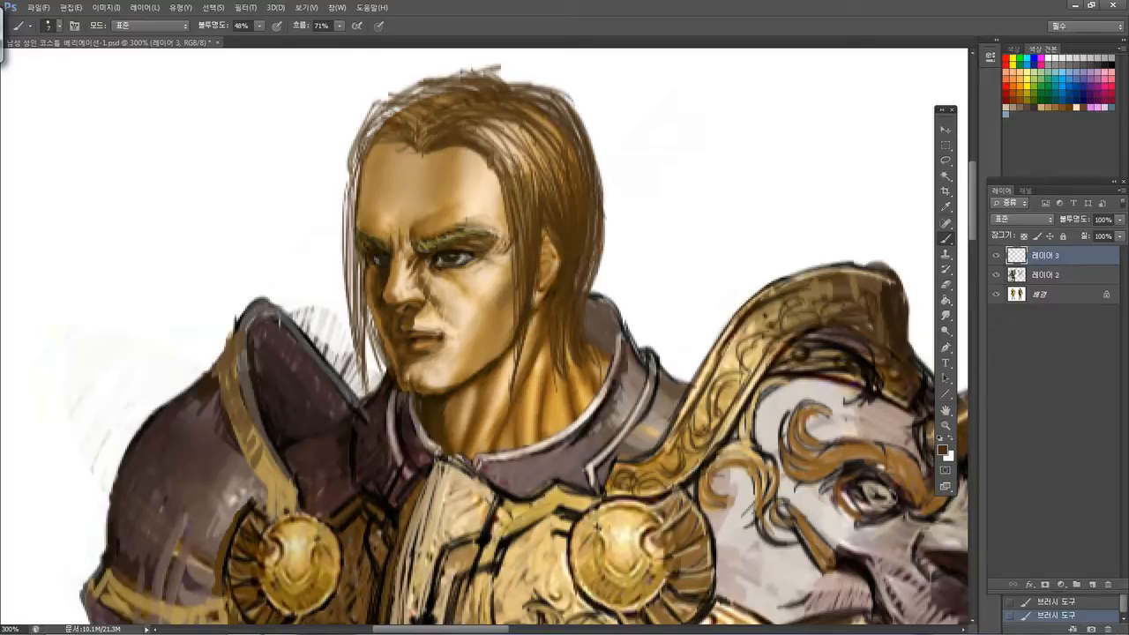
Thicken the hair lock hanging beside the near cheek and darken the upper far side of the hair
key(bracketleft)
key(bracketleft)
drag(523, 340, 513, 373)
drag(522, 241, 517, 322)
key(bracketright)
drag(386, 114, 363, 166)
key(bracketleft)
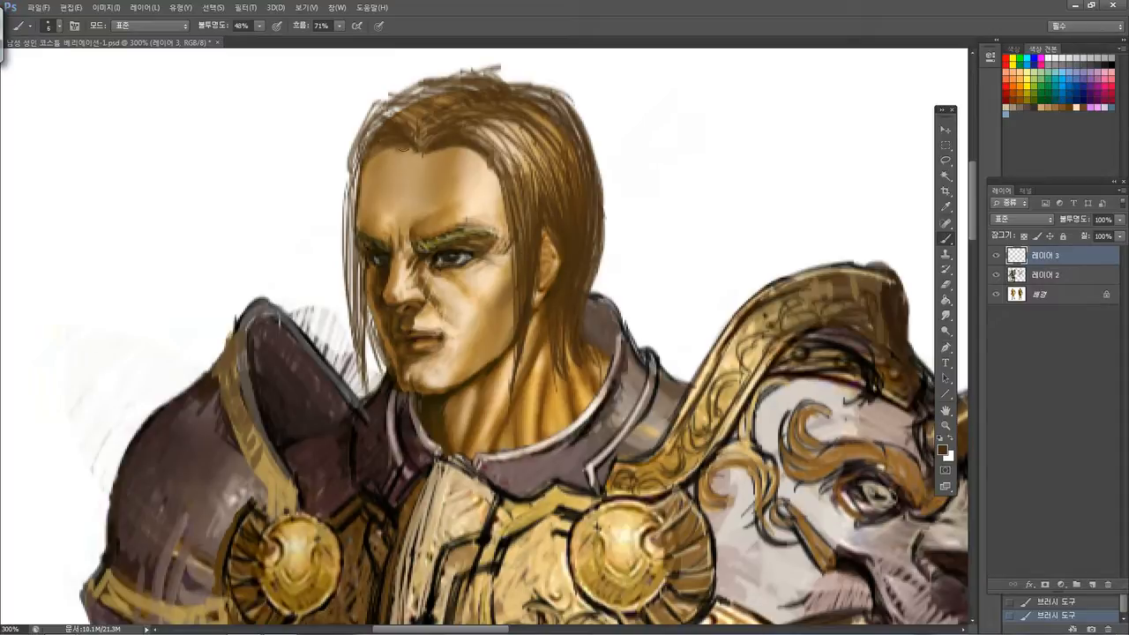
Fill the hair along the far temple and forehead with brown strands of varied thickness
key(bracketright)
mouse_move(379, 125)
mouse_down()
mouse_move(367, 168)
mouse_move(375, 124)
mouse_move(390, 159)
mouse_move(359, 158)
mouse_move(360, 242)
mouse_up()
key(bracketright)
key(bracketleft)
drag(353, 183, 353, 238)
mouse_move(352, 180)
mouse_down()
mouse_move(344, 265)
mouse_move(360, 271)
mouse_move(359, 261)
mouse_up()
key(bracketright)
key(bracketleft)
key(bracketleft)
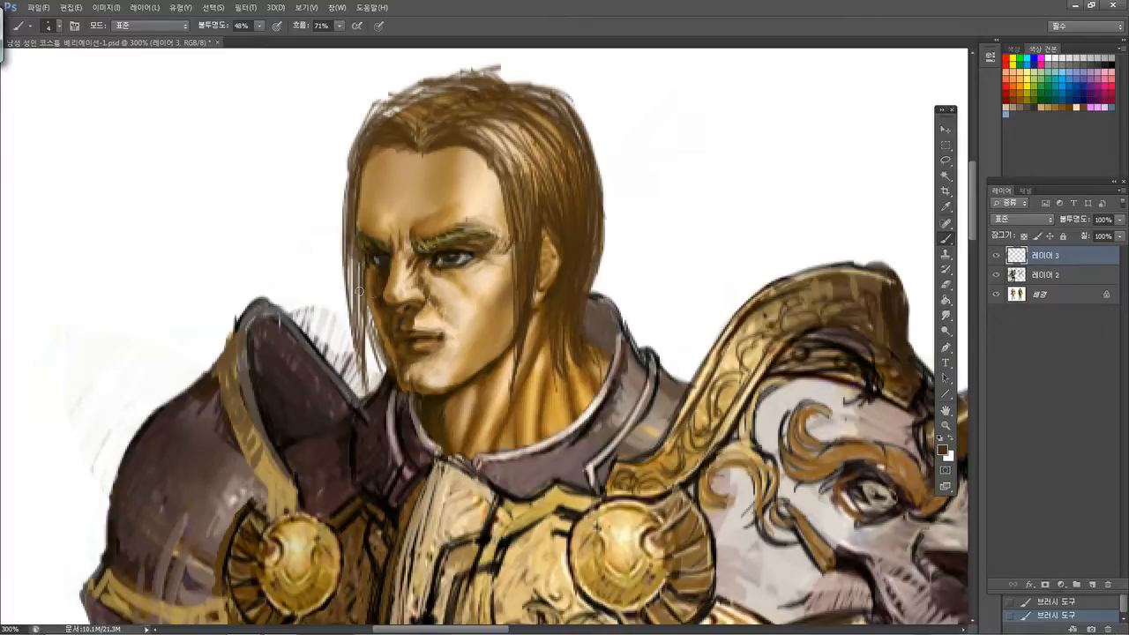
mouse_move(362, 300)
mouse_down()
mouse_move(347, 203)
mouse_move(358, 151)
mouse_up()
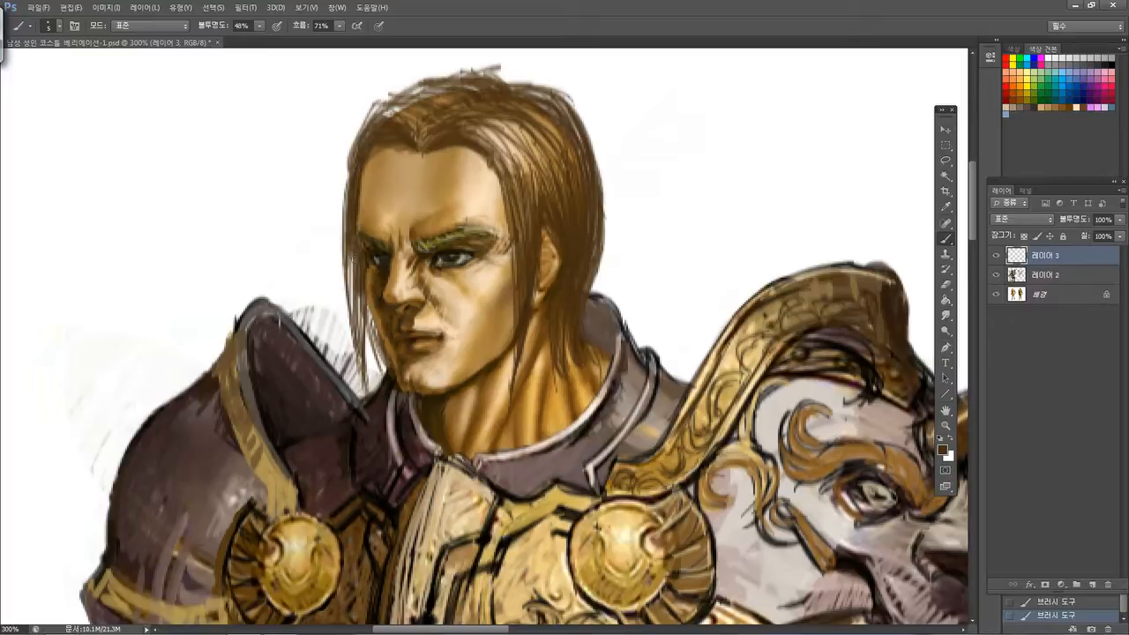
Thicken the hair lock hanging beside the far cheek and jaw down to its pointed tips with fine brown strokes
mouse_move(358, 330)
mouse_down()
mouse_move(347, 254)
mouse_move(363, 344)
mouse_up()
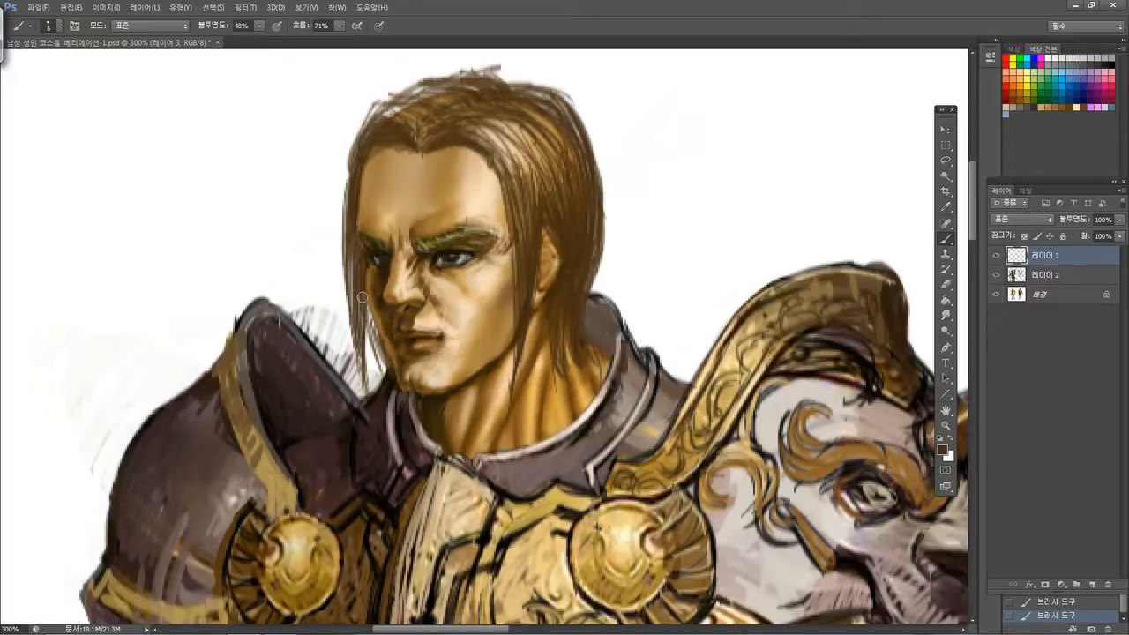
drag(360, 298, 364, 369)
drag(351, 252, 365, 386)
key([)
drag(369, 305, 381, 349)
drag(371, 300, 381, 363)
drag(368, 320, 391, 380)
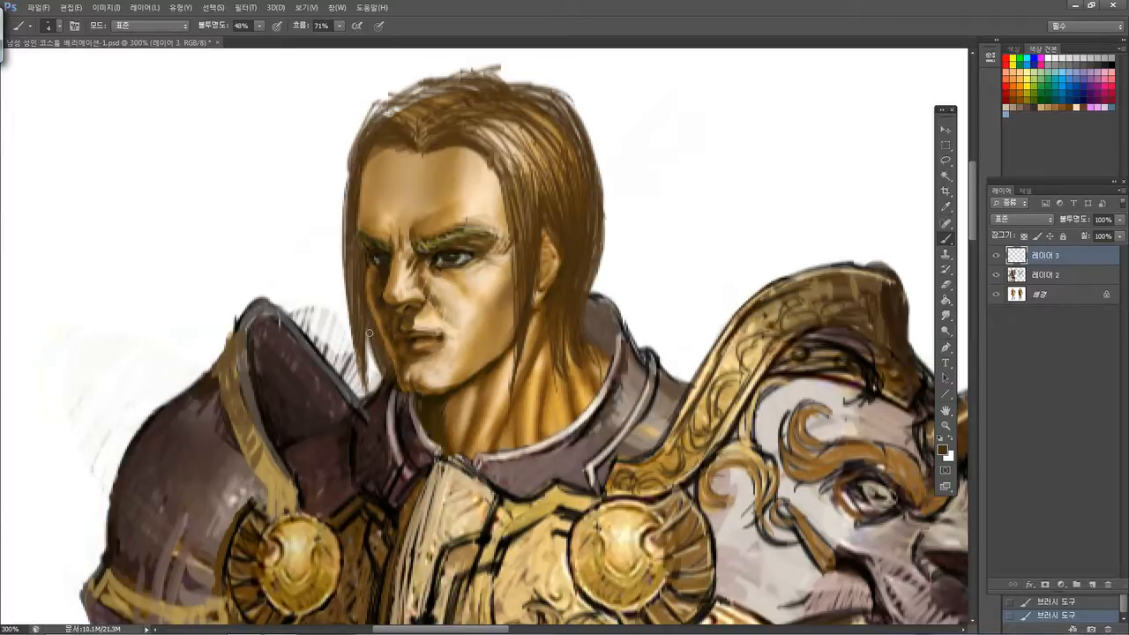
drag(369, 326, 380, 378)
drag(369, 339, 381, 371)
drag(368, 332, 380, 383)
drag(368, 332, 373, 361)
drag(352, 257, 360, 318)
Paint light strands over the top of the head with highlight tones sampled from the hair near the hairline
alt+click(501, 137)
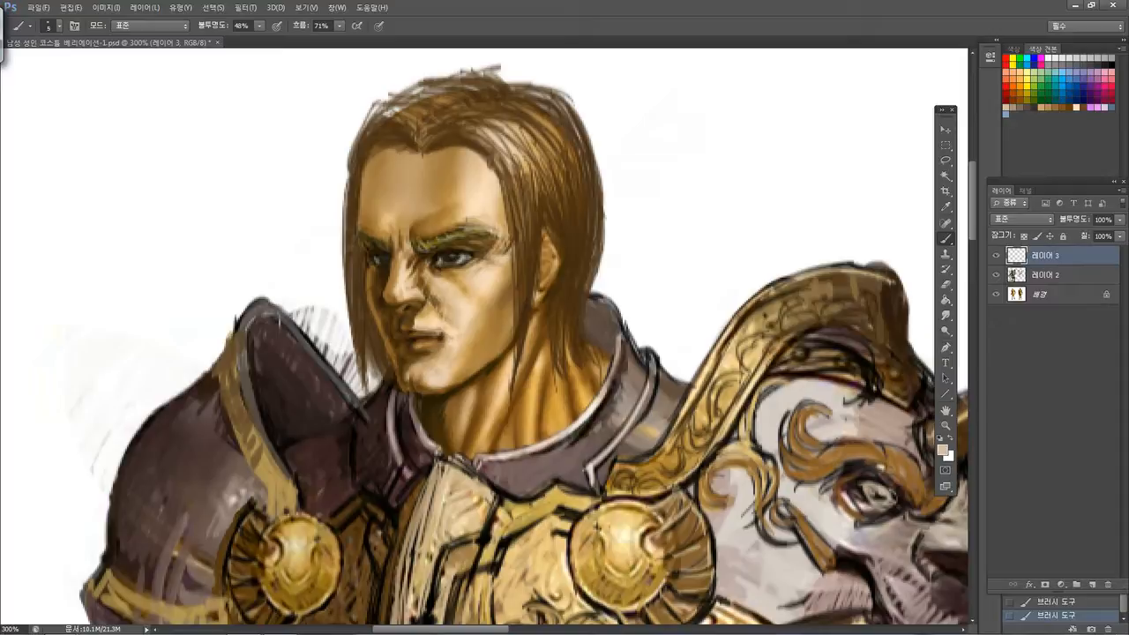
mouse_move(494, 122)
mouse_down()
mouse_move(526, 144)
mouse_move(559, 125)
mouse_up()
alt+click(509, 144)
key([)
mouse_move(394, 133)
mouse_down()
mouse_move(428, 116)
mouse_move(422, 138)
mouse_move(442, 107)
mouse_move(427, 97)
mouse_move(469, 82)
mouse_up()
drag(506, 87, 484, 79)
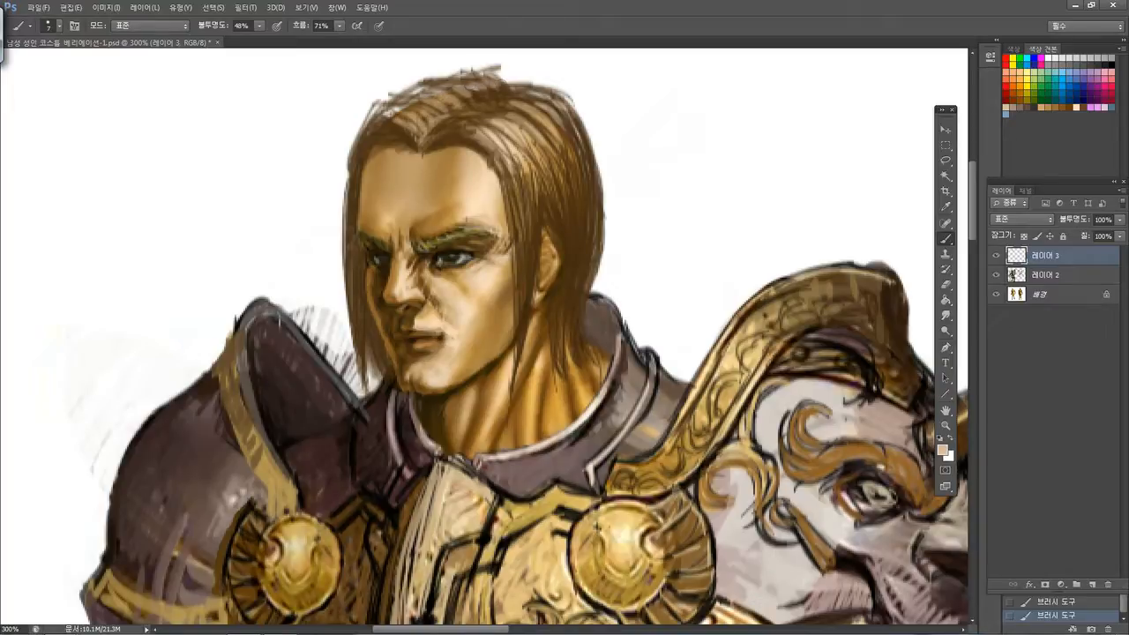
Deepen the near side of the hair from the crown to the ear with dark brown strands sampled from the crown
alt+click(507, 87)
mouse_move(515, 92)
mouse_down()
mouse_move(549, 95)
mouse_move(582, 148)
mouse_move(547, 150)
mouse_move(571, 188)
mouse_up()
drag(519, 129, 549, 188)
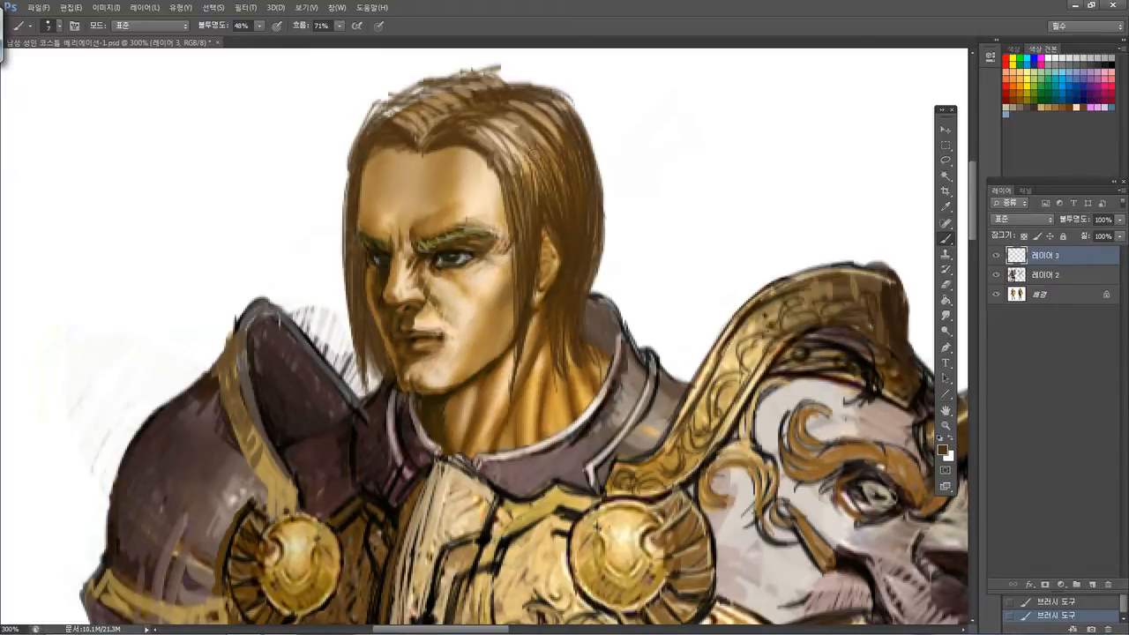
mouse_move(515, 142)
mouse_down()
mouse_move(537, 196)
mouse_move(517, 158)
mouse_move(517, 201)
mouse_up()
mouse_move(500, 157)
mouse_down()
mouse_move(522, 217)
mouse_move(545, 194)
mouse_move(540, 238)
mouse_move(558, 234)
mouse_up()
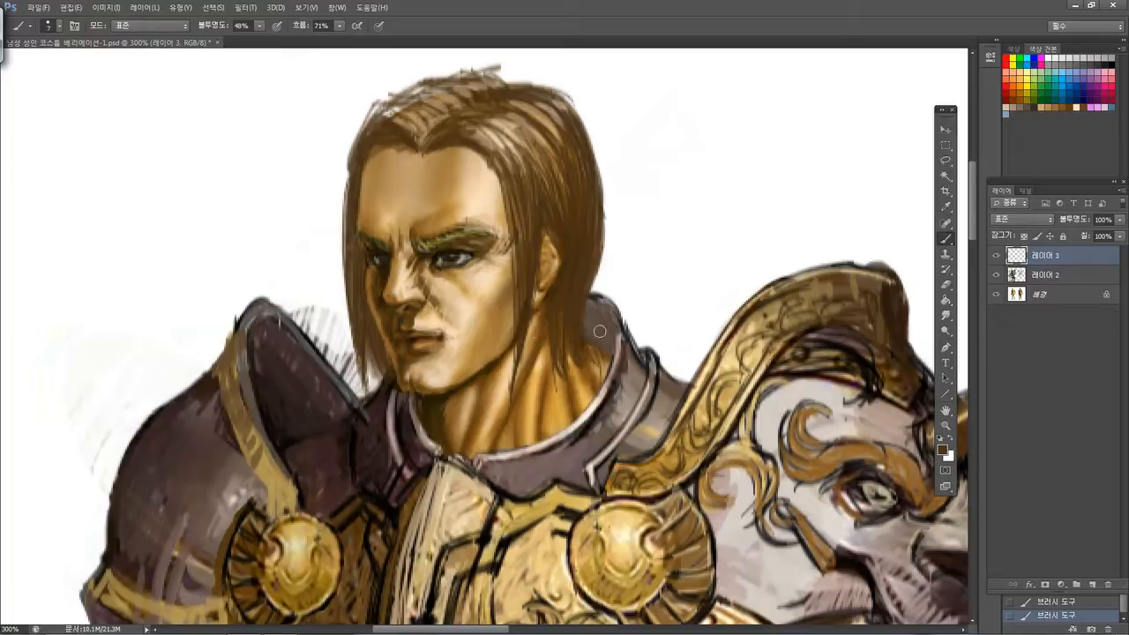
drag(529, 330, 523, 363)
Refine the hair lock beside the near cheek and the strands over the neck with a sampled brown
alt+click(451, 141)
drag(497, 187, 507, 240)
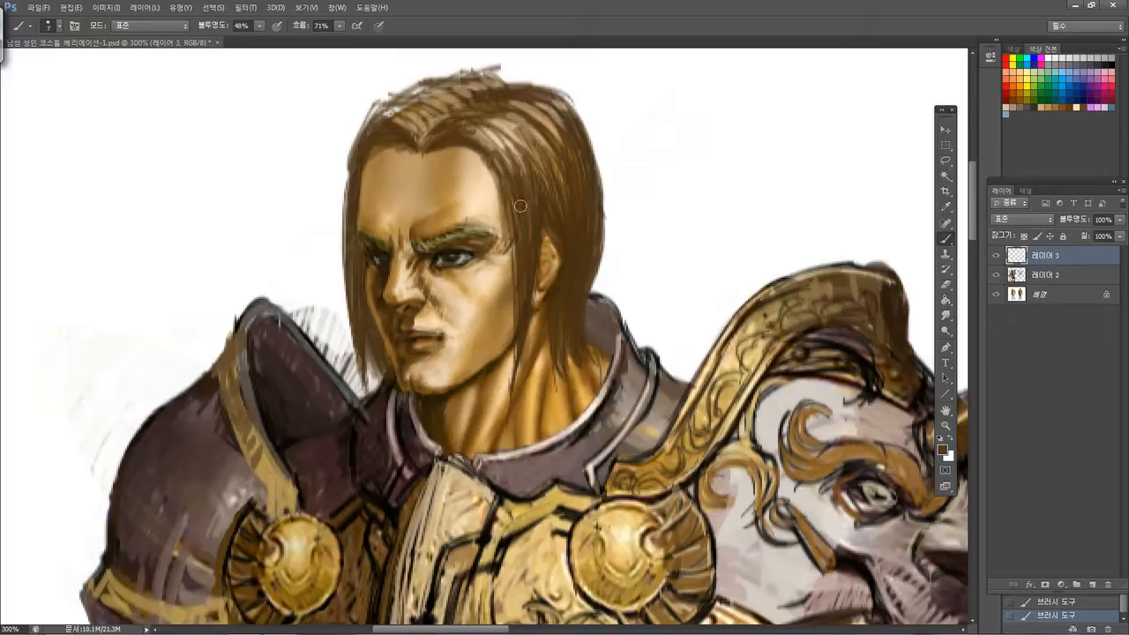
drag(508, 248, 511, 335)
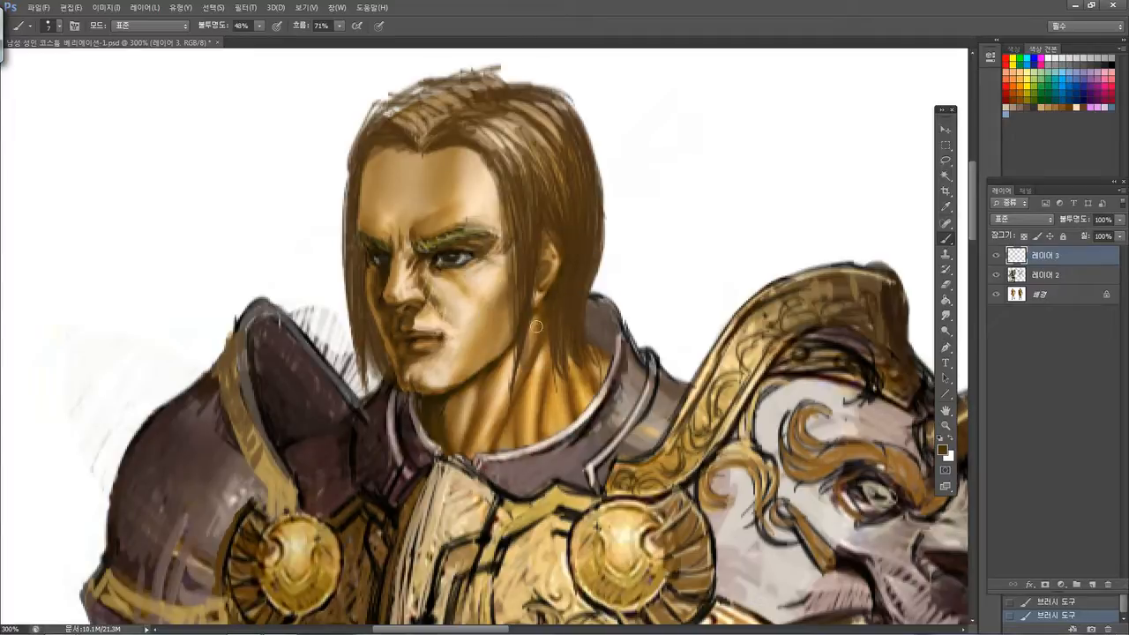
drag(546, 343, 546, 385)
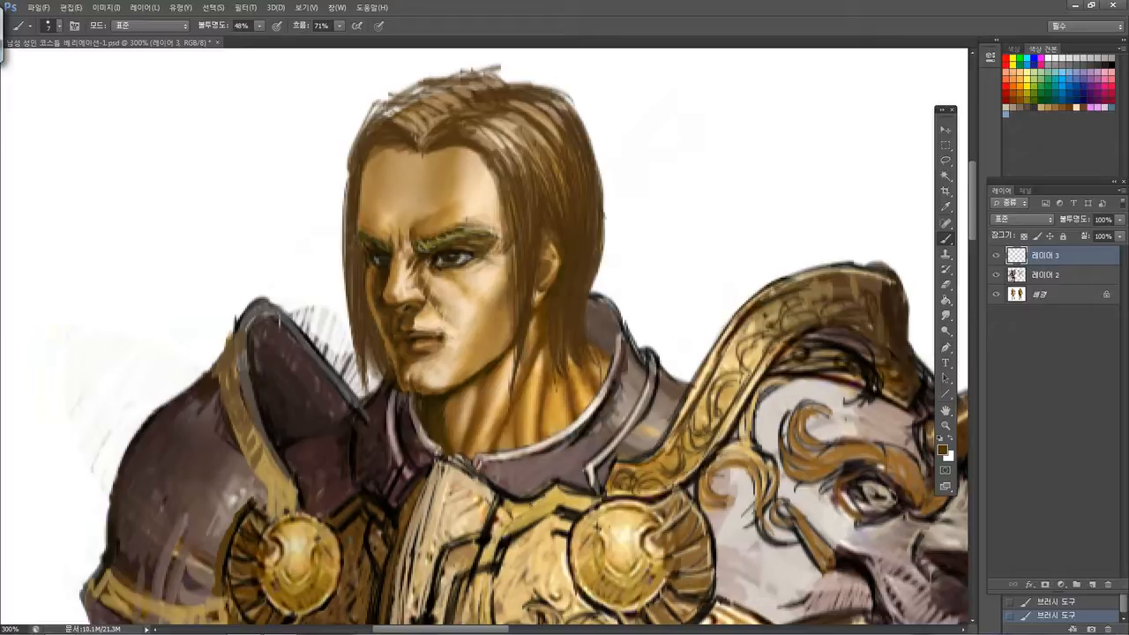
Shade the inside of the collar behind the neck with a dark tone
click(615, 353)
drag(589, 309, 591, 339)
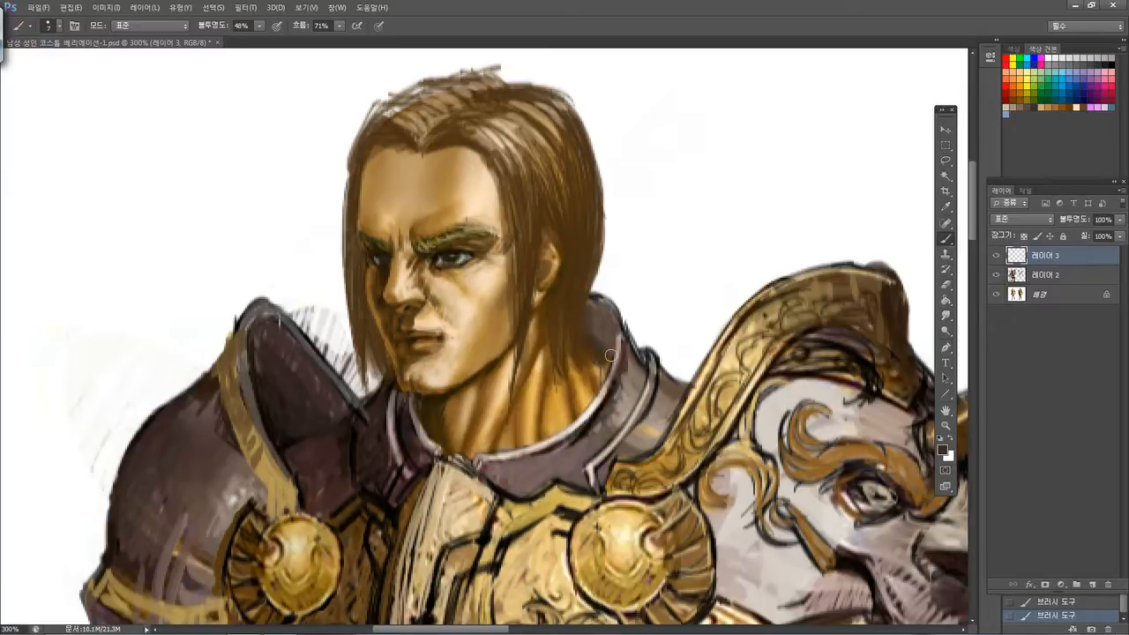
drag(591, 310, 614, 365)
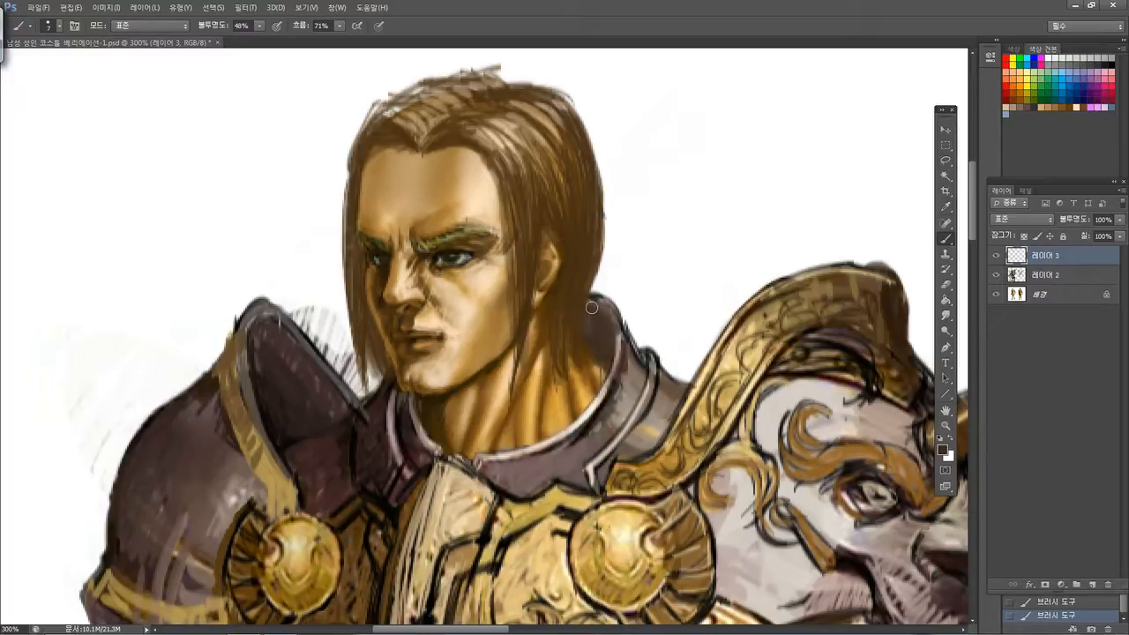
Deepen the shadow inside the near side of the collar with a near-black sampled from the armor
drag(648, 235, 509, 163)
drag(603, 343, 544, 240)
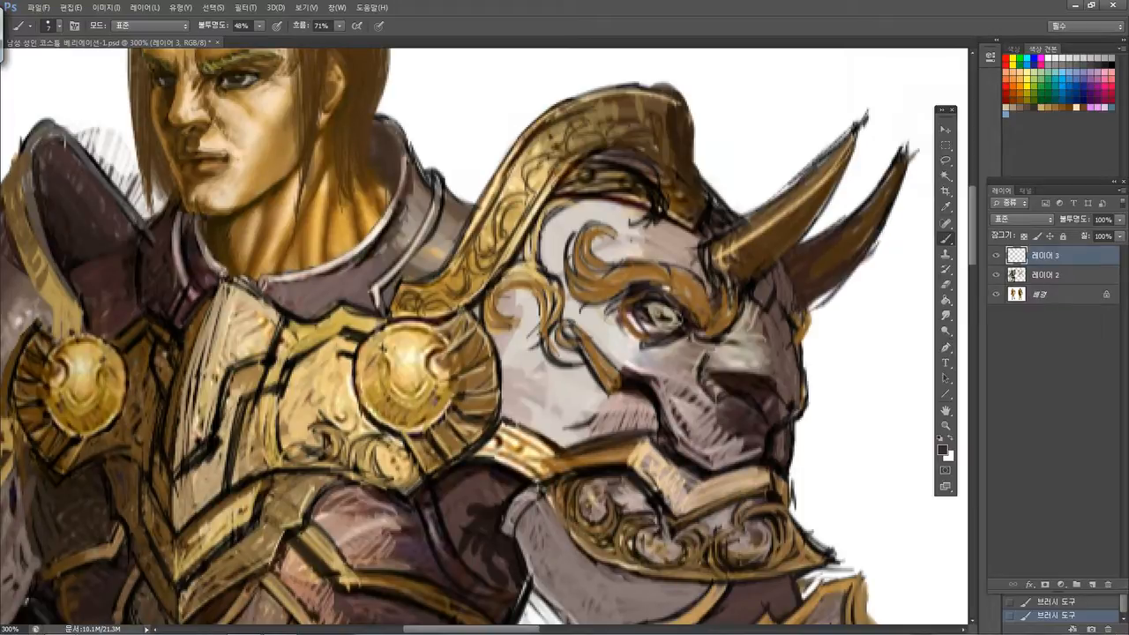
drag(562, 244, 740, 367)
drag(611, 302, 609, 363)
alt+click(234, 429)
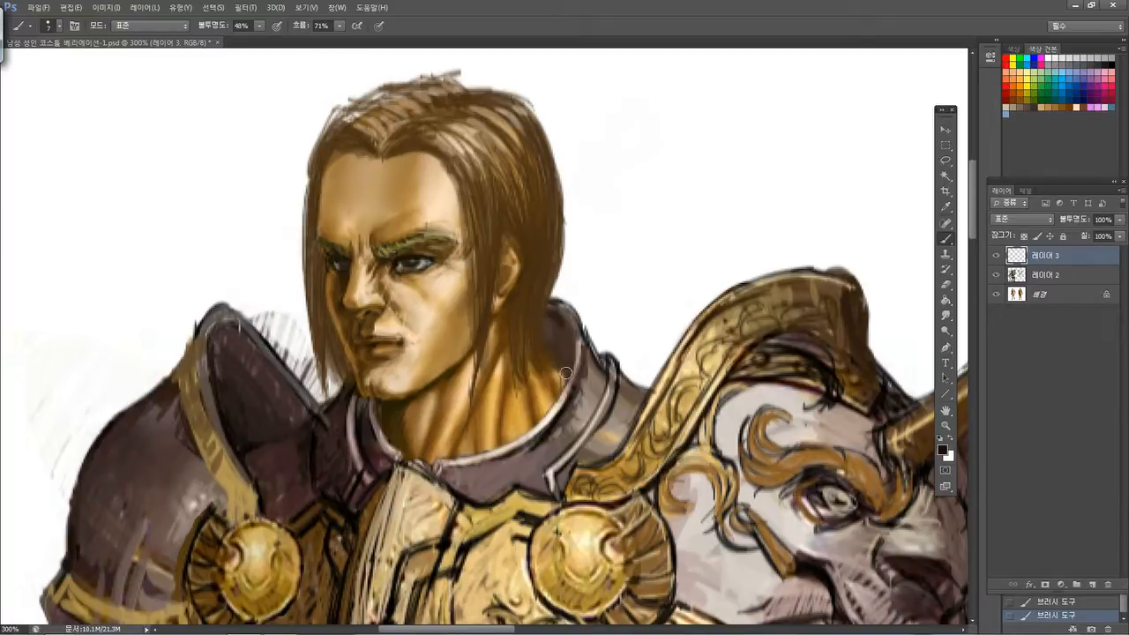
drag(570, 337, 571, 369)
drag(547, 319, 564, 367)
drag(549, 317, 582, 396)
mouse_move(556, 351)
mouse_down()
mouse_move(575, 390)
mouse_move(565, 358)
mouse_move(564, 389)
mouse_up()
drag(554, 305, 573, 322)
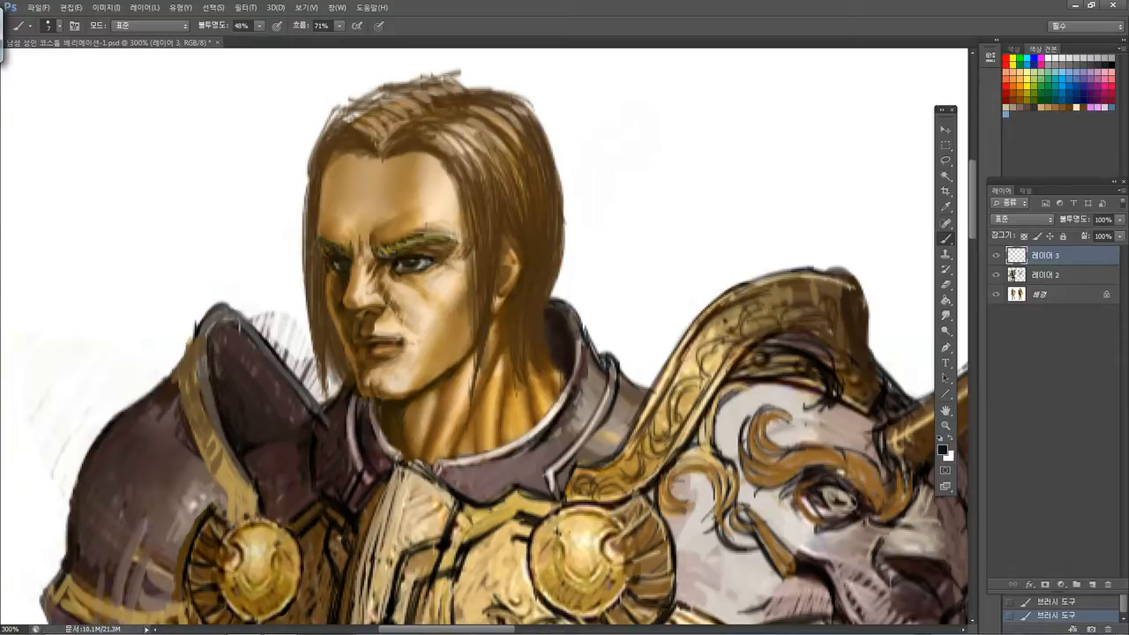
Darken the far side of the collar below the jaw with a shadow tone sampled beside the face
alt+click(360, 325)
mouse_move(414, 396)
mouse_down()
mouse_move(408, 423)
mouse_move(378, 407)
mouse_move(390, 444)
mouse_move(374, 409)
mouse_move(354, 458)
mouse_move(351, 395)
mouse_up()
mouse_move(385, 462)
mouse_down()
mouse_move(339, 415)
mouse_move(350, 385)
mouse_move(330, 461)
mouse_move(326, 407)
mouse_up()
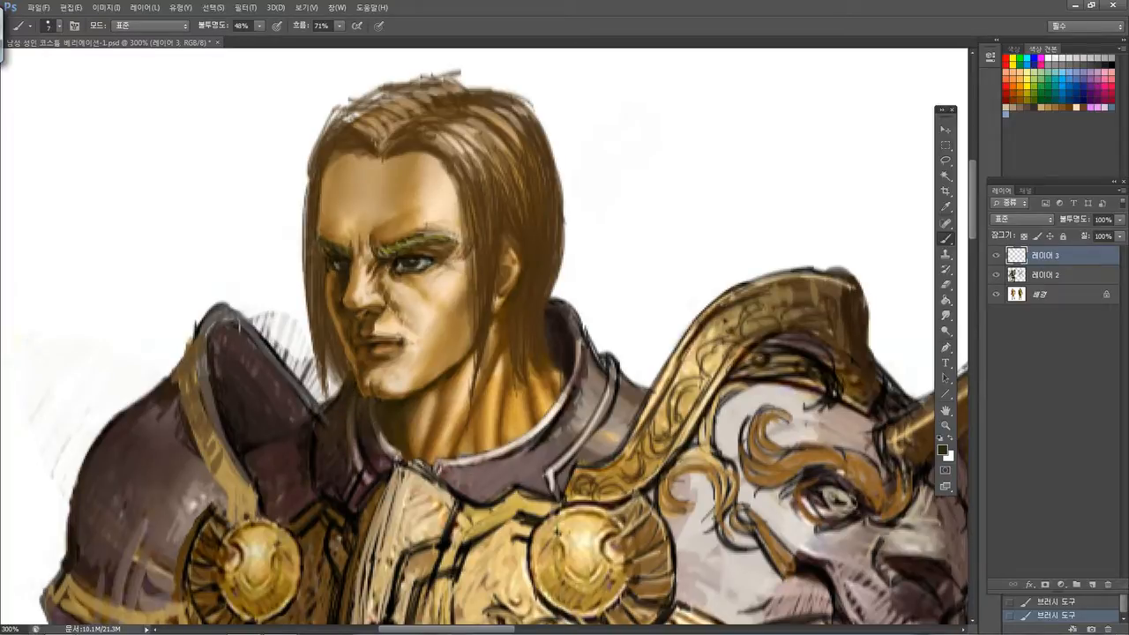
Tone down the near part of the collar rim with a sampled armor color and set the brush opacity to 70%
drag(562, 316, 563, 258)
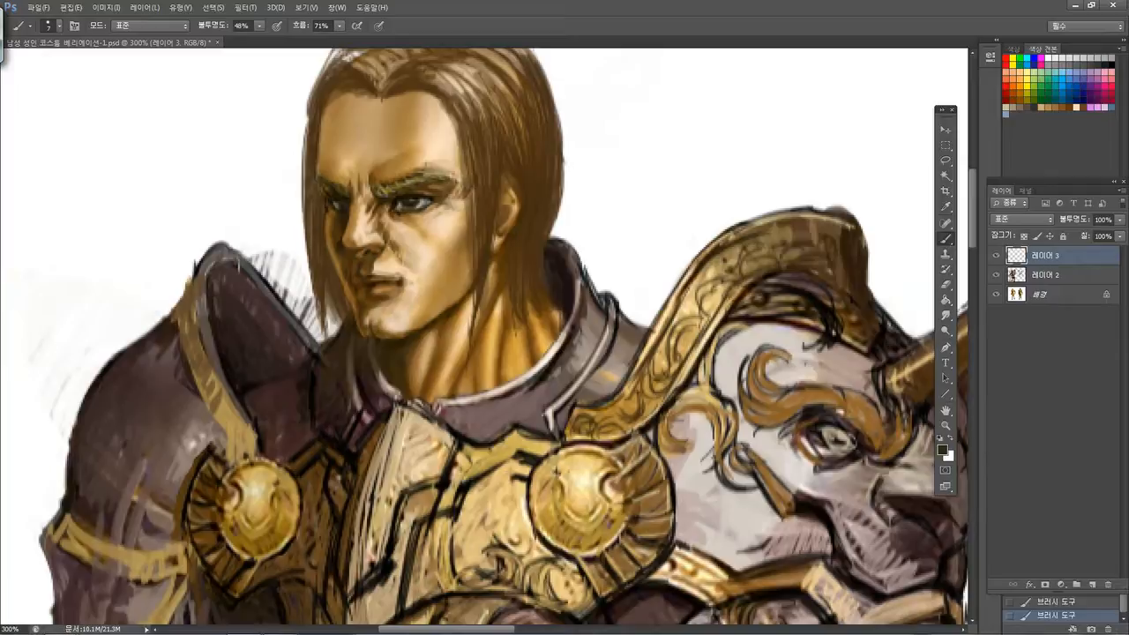
alt+click(619, 334)
drag(566, 322, 519, 369)
mouse_move(566, 325)
mouse_down()
mouse_move(576, 298)
mouse_move(554, 346)
mouse_up()
click(259, 26)
drag(264, 39, 273, 39)
click(634, 222)
alt+click(609, 349)
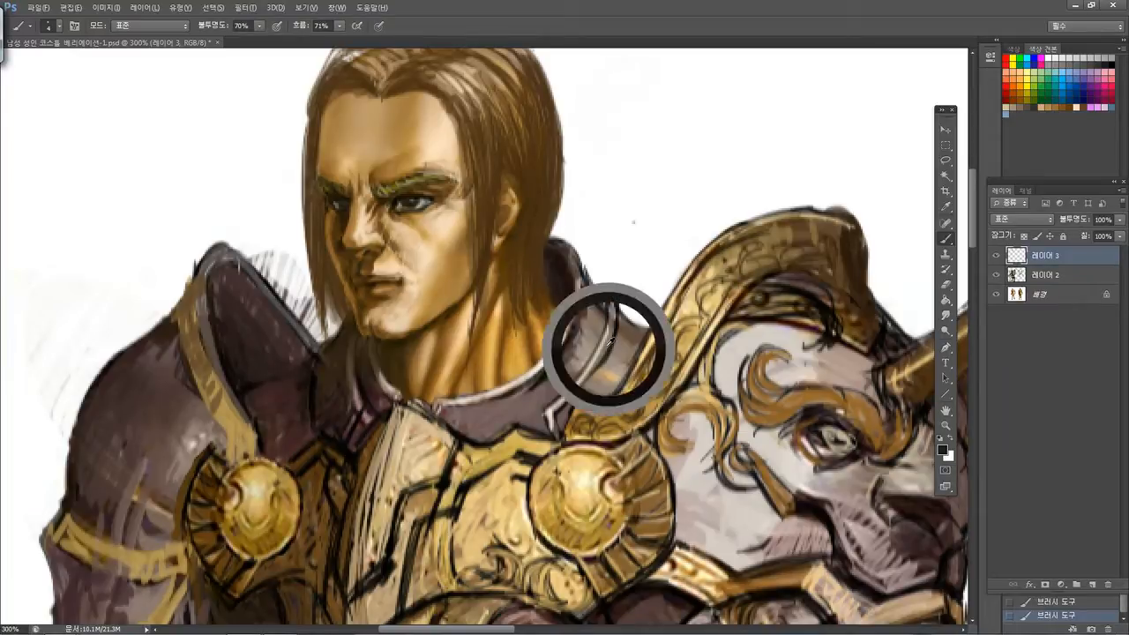
drag(562, 329, 484, 361)
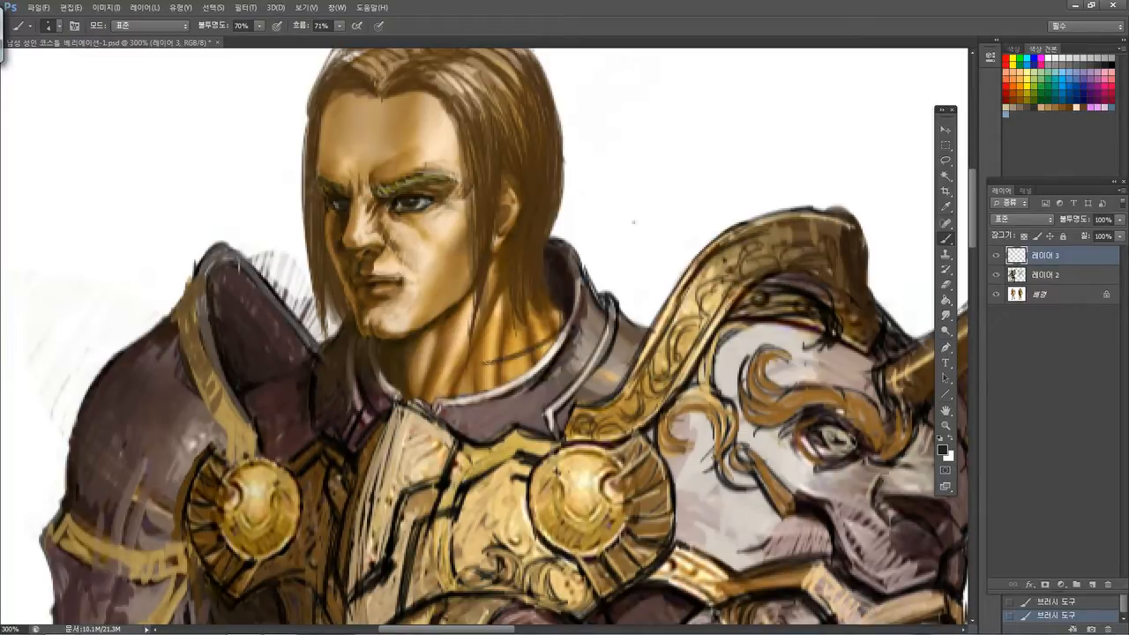
key(ctrl+z)
drag(563, 333, 481, 381)
key(ctrl+z)
Draw a thin dark line across the base of the neck as the collar's new upper edge
drag(567, 323, 503, 362)
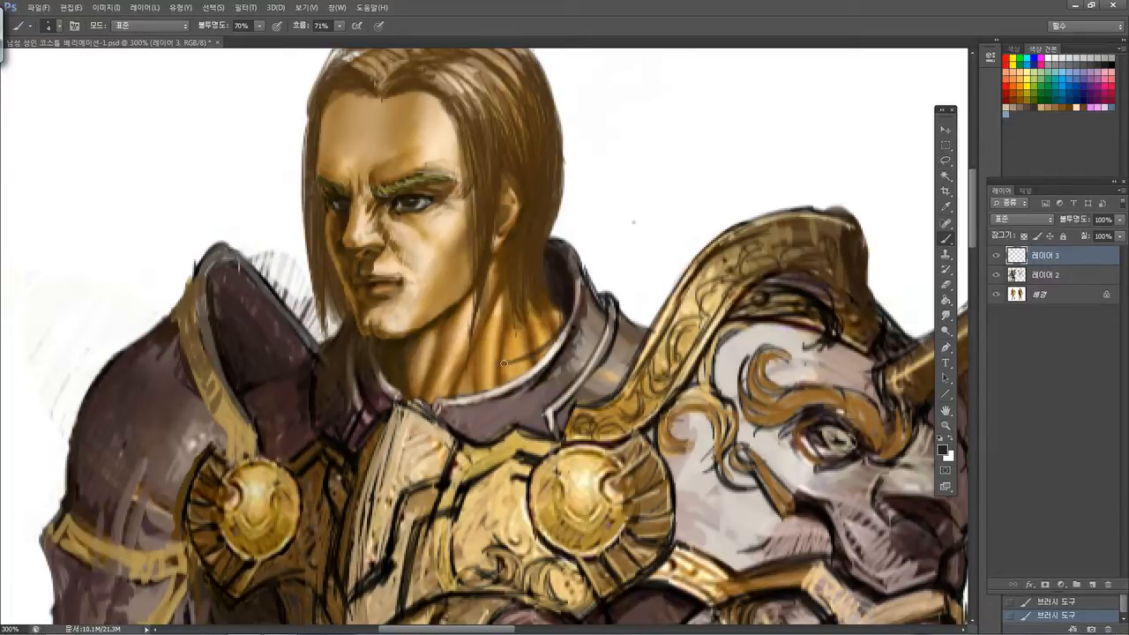
drag(503, 362, 468, 405)
mouse_move(503, 364)
mouse_down()
mouse_move(455, 413)
mouse_move(448, 406)
mouse_up()
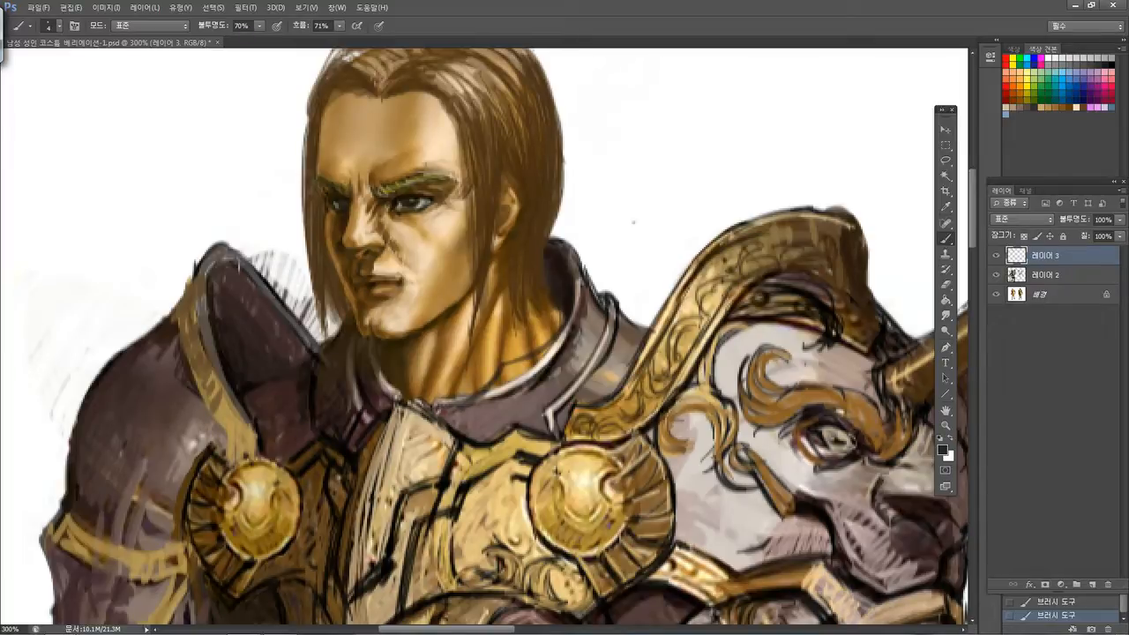
Fill the collar band below the new neckline with a grey sampled from the collar, covering the old light rim
alt+click(534, 365)
mouse_move(491, 387)
mouse_down()
mouse_move(478, 384)
mouse_move(561, 345)
mouse_up()
key(ctrl+z)
mouse_move(505, 369)
mouse_down()
mouse_move(556, 348)
mouse_move(575, 317)
mouse_up()
mouse_move(442, 405)
mouse_down()
mouse_move(468, 401)
mouse_move(457, 400)
mouse_up()
mouse_move(564, 350)
mouse_down()
mouse_move(506, 372)
mouse_move(513, 381)
mouse_move(498, 396)
mouse_move(560, 358)
mouse_up()
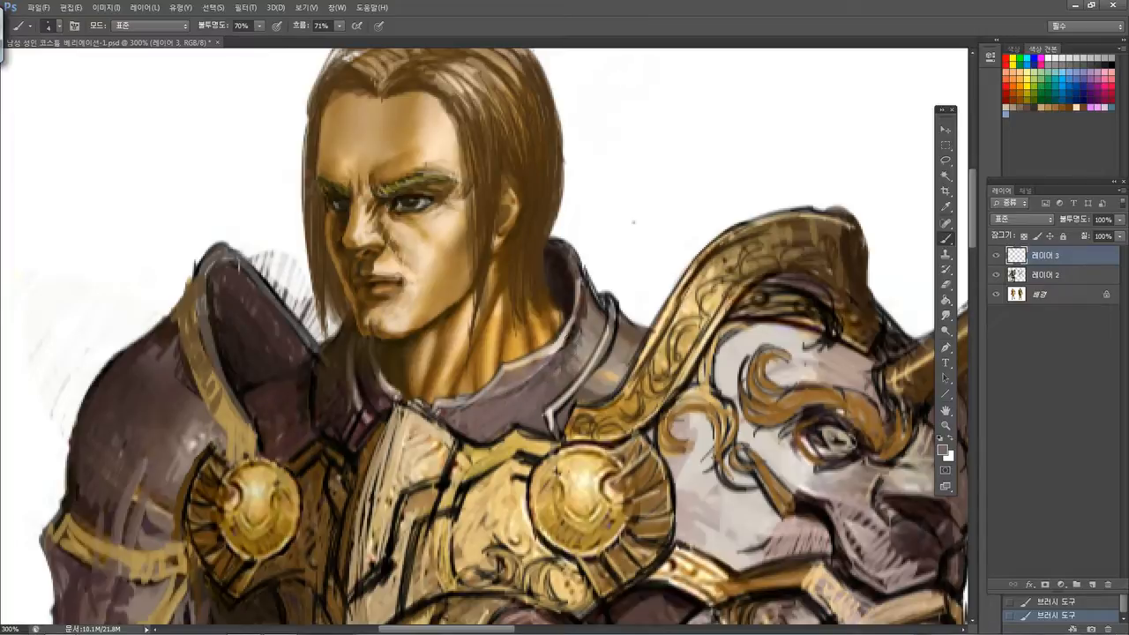
drag(556, 353, 570, 336)
Rework the collar's outer near edge and front surface with dark and grey tones sampled around that edge
mouse_move(587, 284)
mouse_down()
mouse_move(579, 311)
mouse_move(586, 281)
mouse_move(598, 303)
mouse_up()
alt+click(601, 307)
mouse_move(604, 330)
mouse_down()
mouse_move(599, 291)
mouse_move(587, 320)
mouse_move(597, 347)
mouse_up()
alt+click(591, 296)
drag(503, 377, 489, 395)
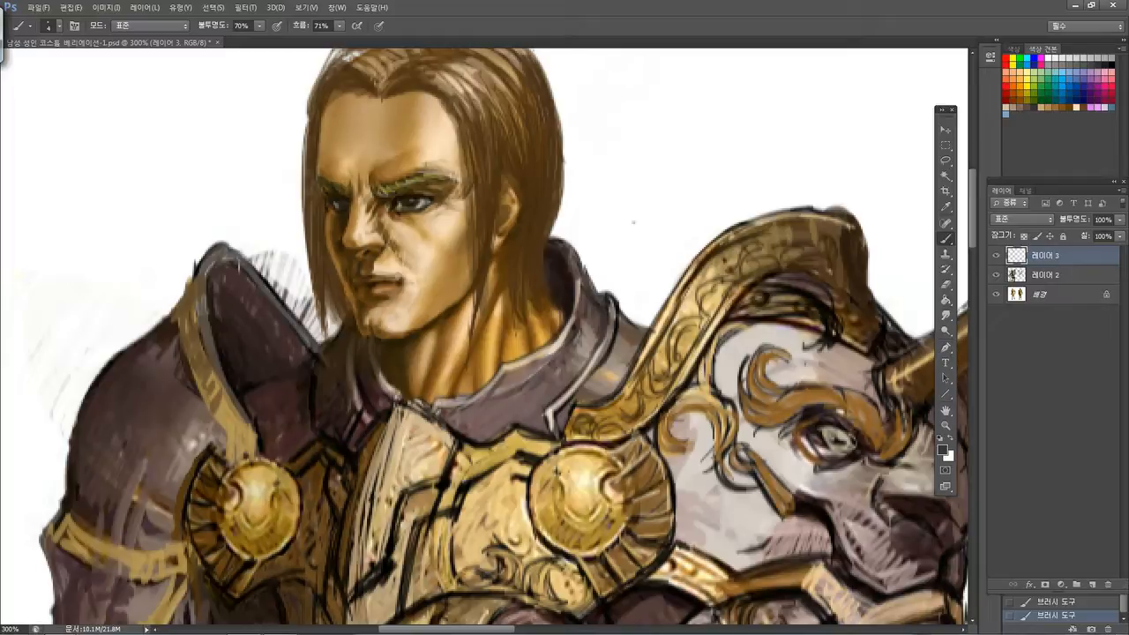
drag(475, 410, 446, 416)
Outline the neck opening and the far inner edge of the collar with a sampled near-black
alt+click(698, 369)
mouse_move(573, 283)
mouse_down()
mouse_move(503, 364)
mouse_move(431, 413)
mouse_up()
drag(369, 344, 374, 368)
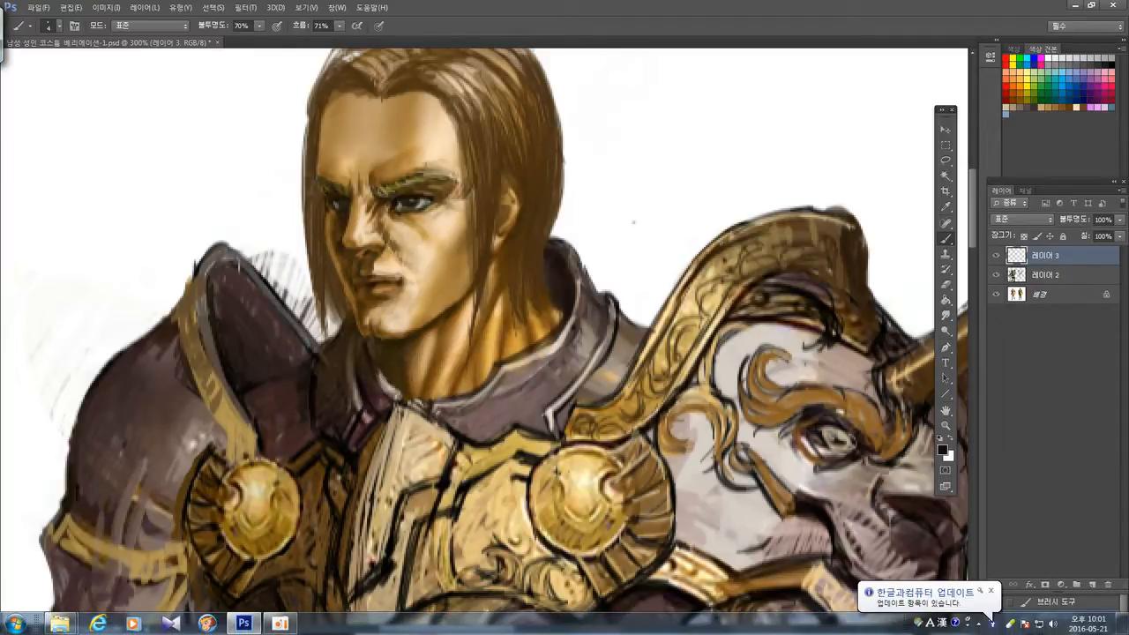
mouse_move(376, 374)
mouse_down()
mouse_move(395, 401)
mouse_move(382, 373)
mouse_move(399, 365)
mouse_up()
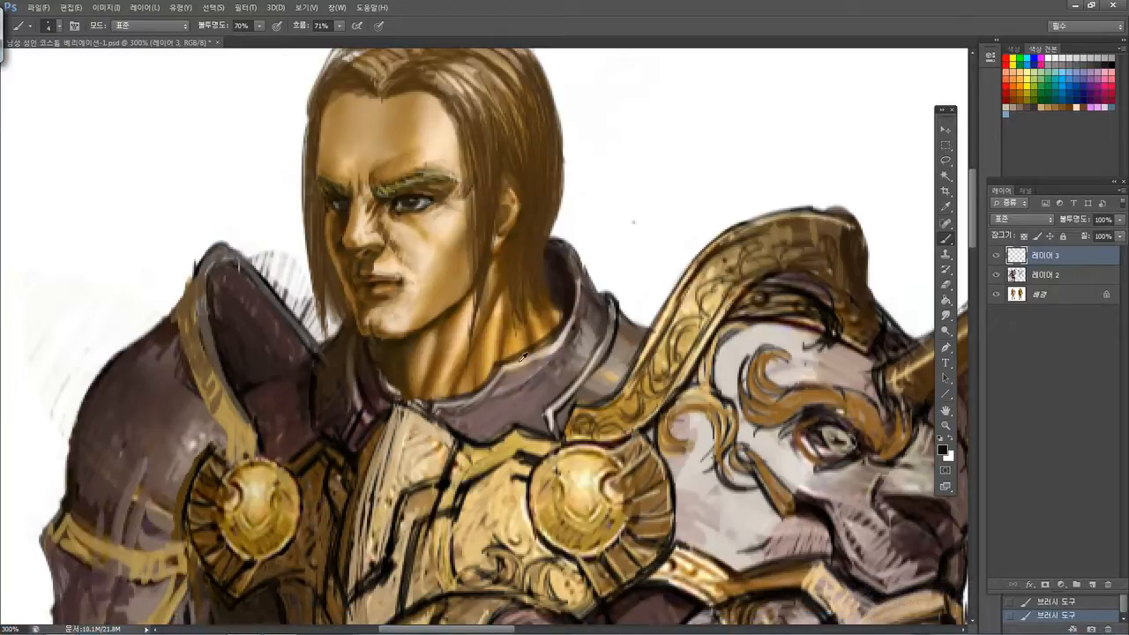
Paint a light highlight along the near collar rim and blend it with a tone sampled from the collar
alt+click(557, 338)
alt+click(562, 336)
drag(562, 332, 500, 367)
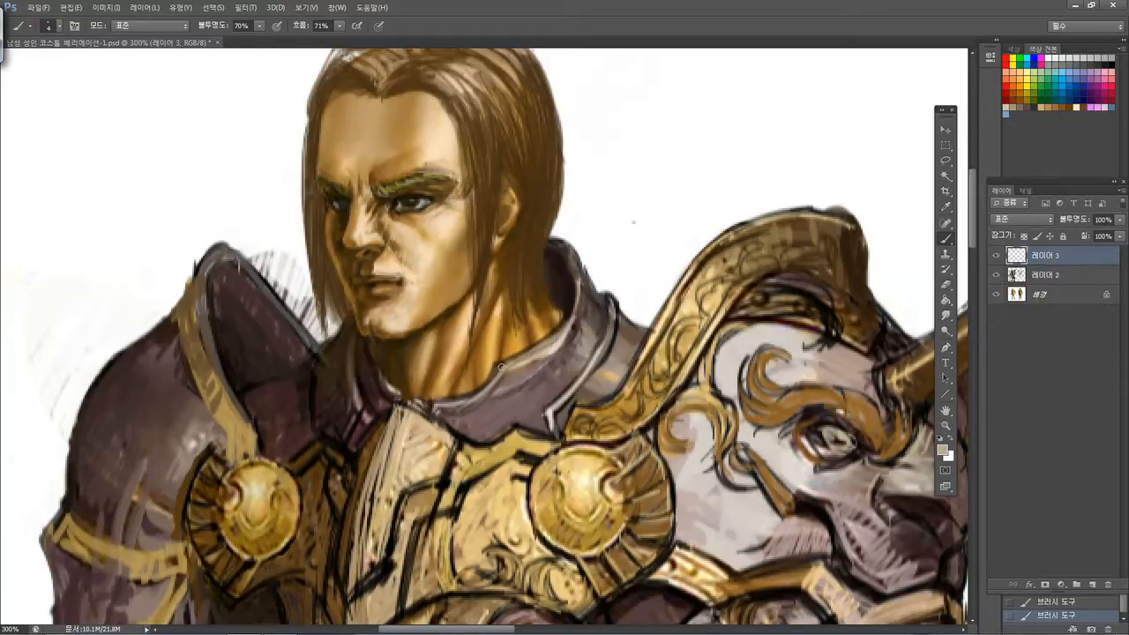
alt+click(521, 372)
drag(565, 337, 510, 371)
Brush light grey strokes over the near side of the collar and sample a dark tone from its outer edge
alt+click(585, 296)
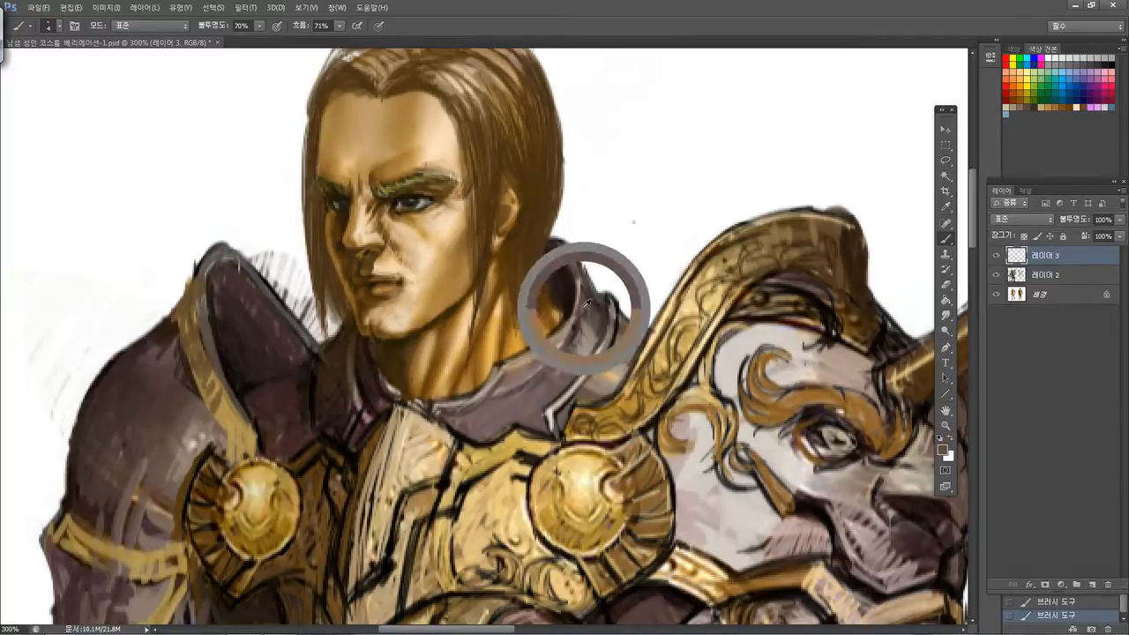
alt+click(589, 339)
mouse_move(536, 363)
mouse_down()
mouse_move(569, 360)
mouse_move(570, 344)
mouse_move(588, 354)
mouse_move(586, 341)
mouse_move(554, 399)
mouse_up()
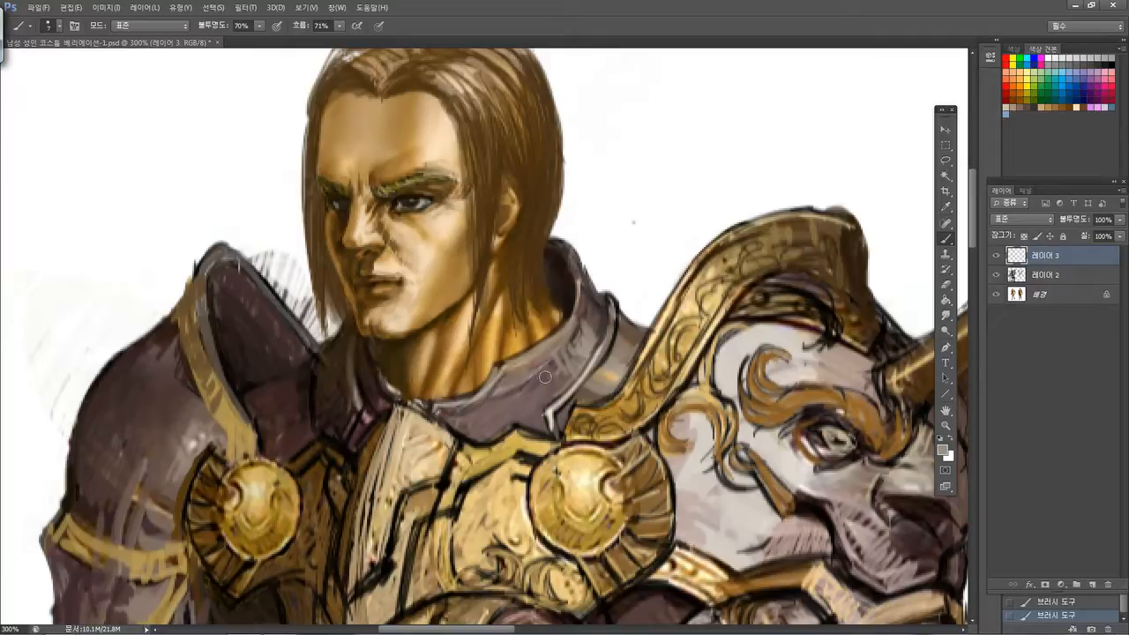
drag(551, 370, 533, 394)
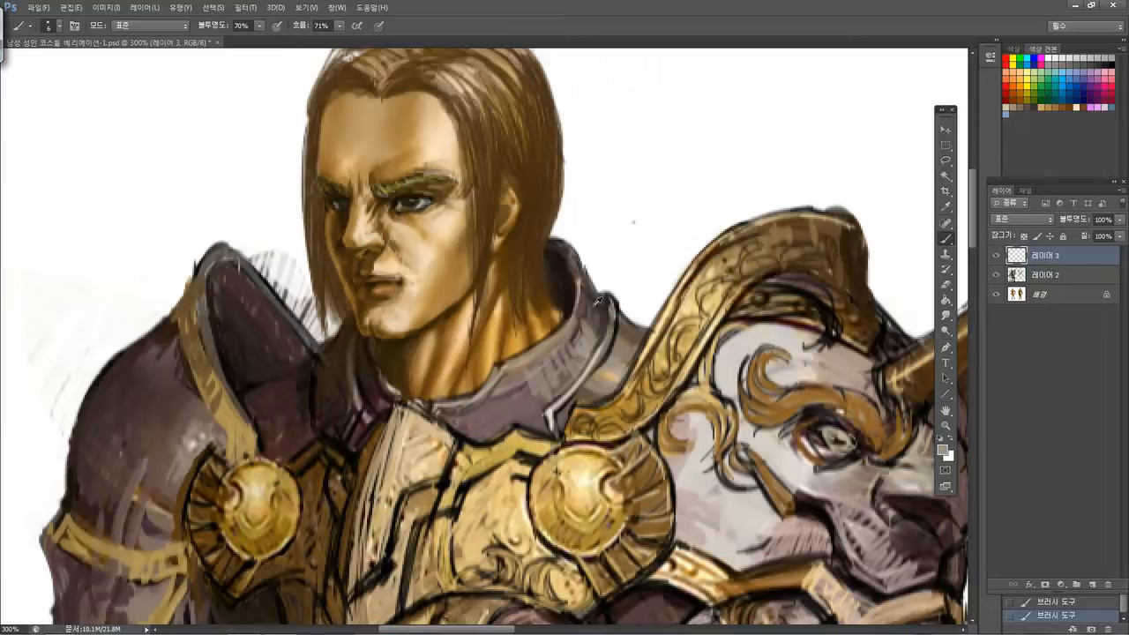
mouse_move(589, 306)
mouse_down()
mouse_move(616, 328)
mouse_move(602, 355)
mouse_up()
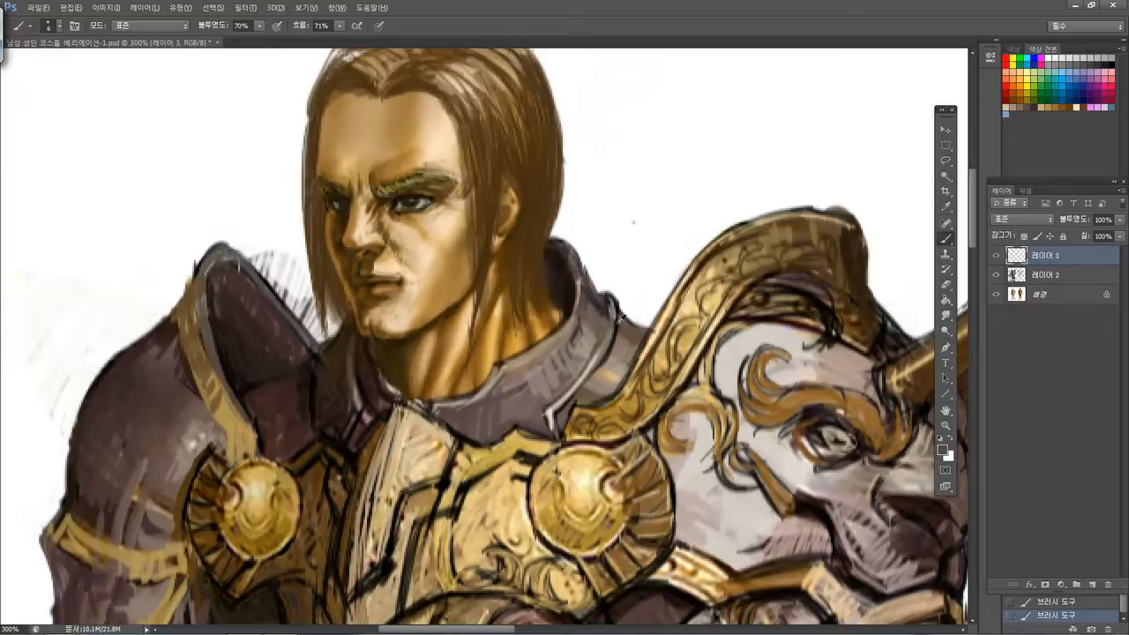
alt+click(612, 348)
drag(605, 314, 566, 383)
key(ctrl+z)
drag(605, 311, 524, 393)
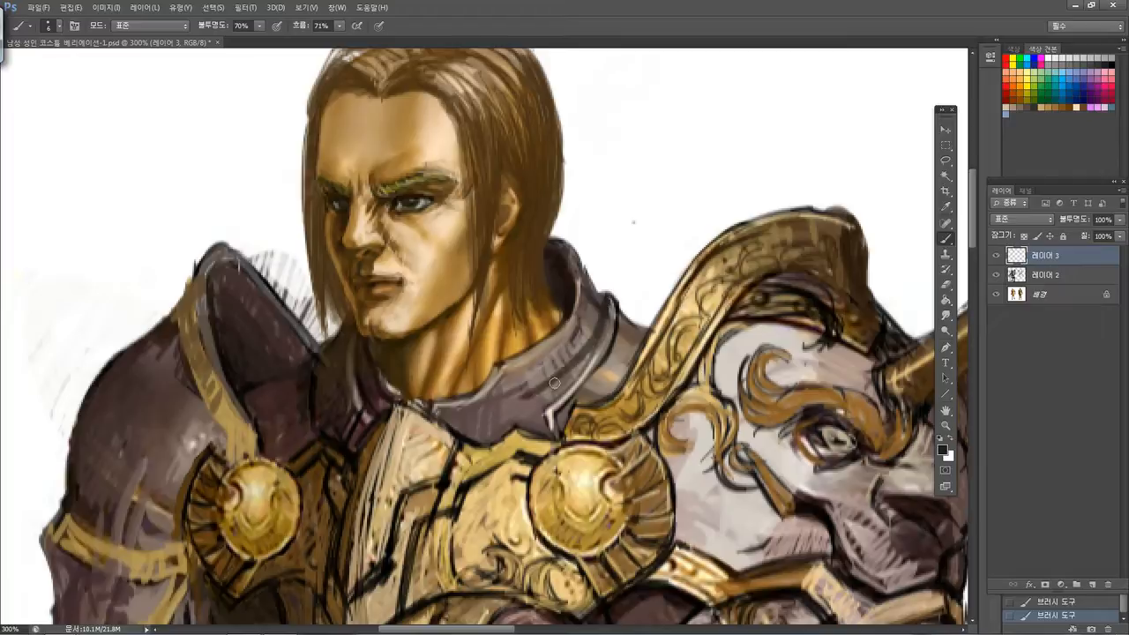
key(ctrl+z)
Paint a dark contour along the collar's near side down to the front and refine it with greys sampled from the collar
drag(606, 306, 512, 406)
mouse_move(579, 355)
mouse_down()
mouse_move(508, 417)
mouse_move(591, 344)
mouse_up()
alt+click(583, 375)
drag(608, 299, 601, 345)
alt+click(497, 407)
drag(522, 415, 521, 409)
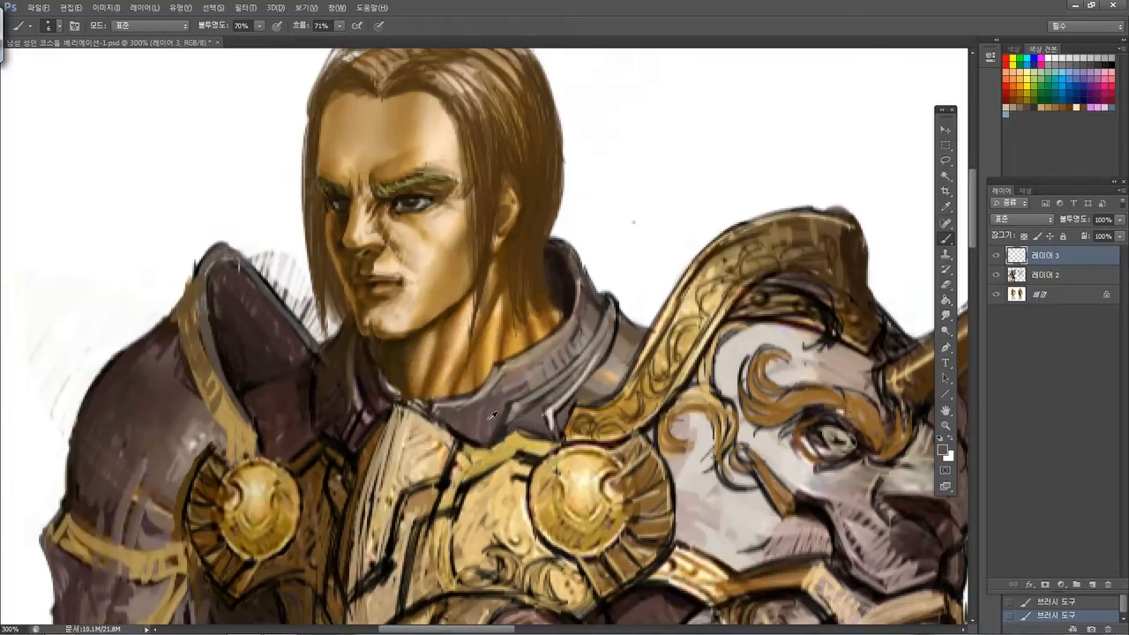
Cover the old white trim and black outline on the collar's front point and near edge with a sampled purple-grey
alt+click(448, 412)
mouse_move(501, 437)
mouse_down()
mouse_move(515, 412)
mouse_move(558, 396)
mouse_move(596, 350)
mouse_up()
drag(546, 403, 615, 316)
mouse_move(561, 401)
mouse_down()
mouse_move(549, 411)
mouse_move(552, 437)
mouse_move(567, 399)
mouse_up()
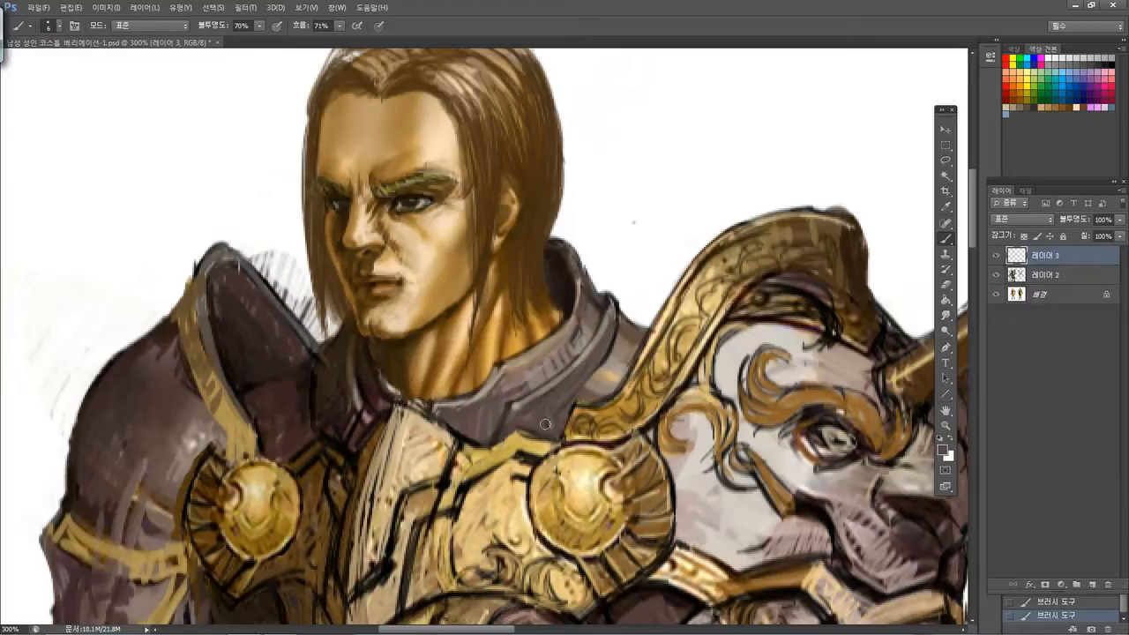
mouse_move(616, 317)
mouse_down()
mouse_move(622, 349)
mouse_move(609, 370)
mouse_move(617, 323)
mouse_move(639, 333)
mouse_move(624, 364)
mouse_move(644, 336)
mouse_move(621, 377)
mouse_move(614, 304)
mouse_move(604, 313)
mouse_up()
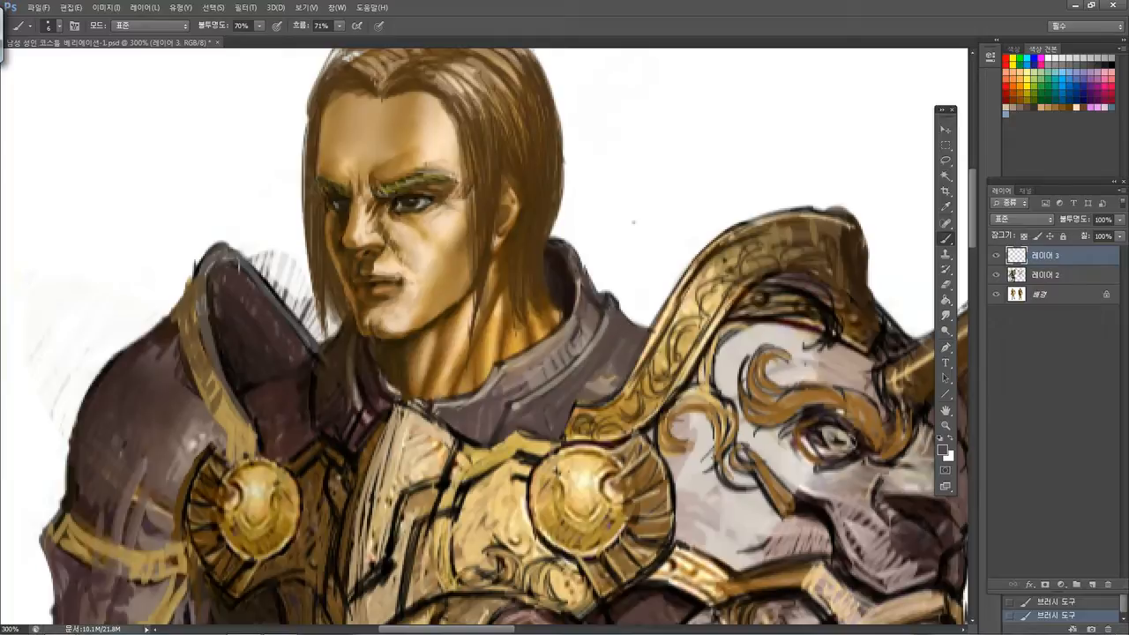
Darken the collar's outer edge behind the neck using tones sampled from the collar, redoing the strokes near the hair
alt+click(604, 320)
mouse_move(585, 273)
mouse_down()
mouse_move(608, 322)
mouse_move(600, 333)
mouse_move(579, 325)
mouse_move(613, 318)
mouse_move(650, 329)
mouse_move(634, 358)
mouse_up()
drag(581, 290, 573, 253)
alt+click(572, 289)
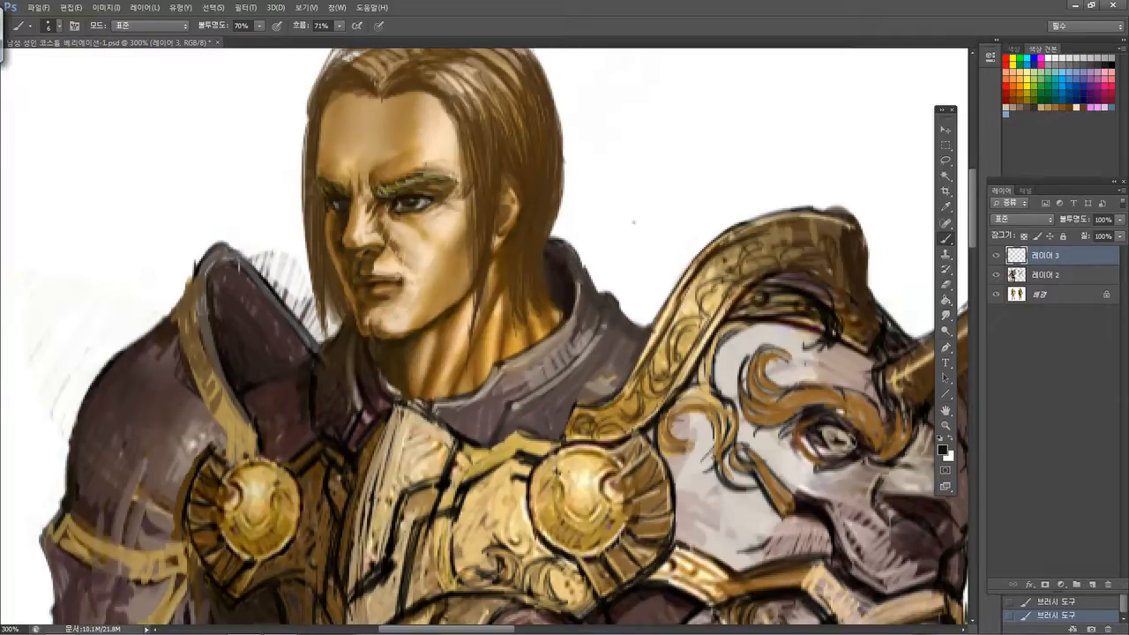
drag(548, 256, 584, 277)
key(ctrl+z)
key(ctrl+z)
drag(549, 240, 584, 291)
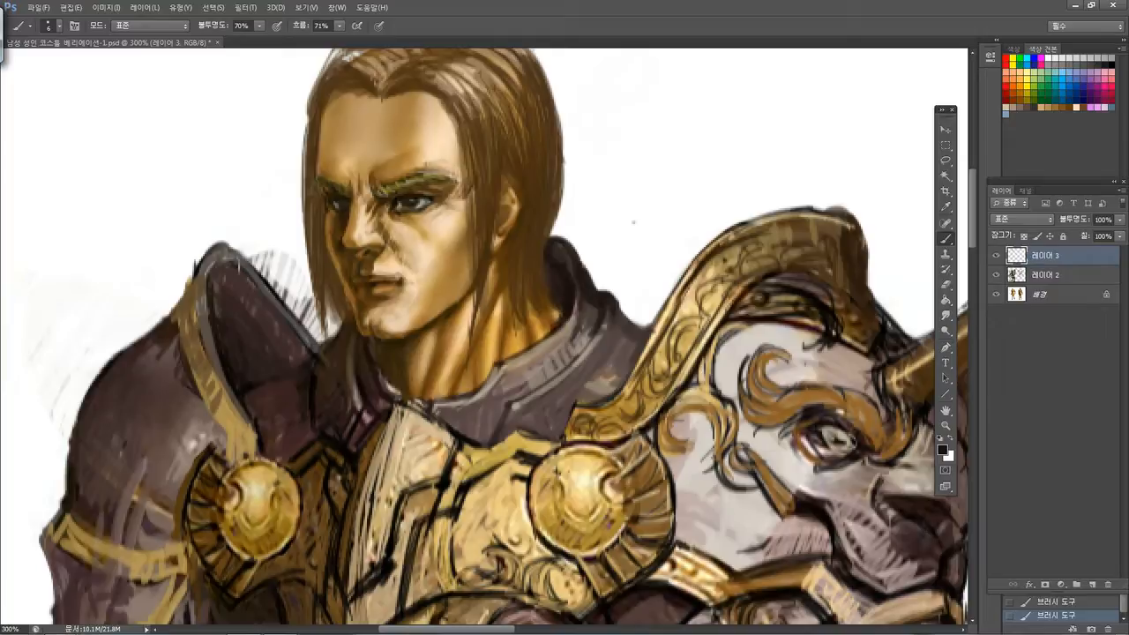
Sample a dark tone and darken the outer edge of the hair on the far side of the face
alt+click(562, 303)
drag(492, 254, 518, 317)
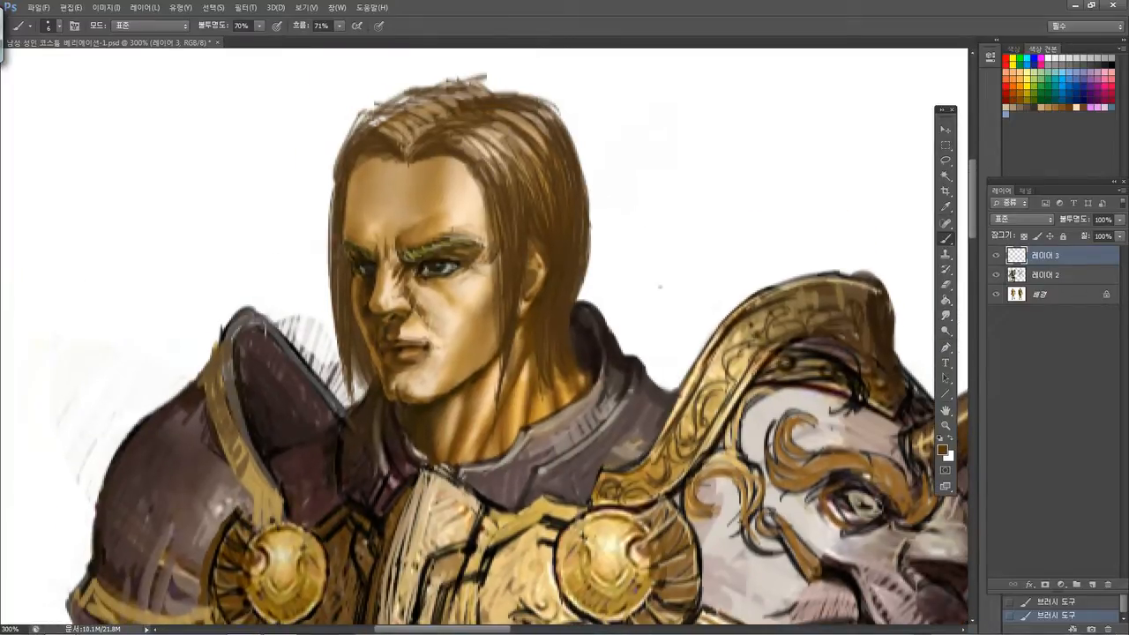
alt+click(596, 332)
drag(349, 159, 331, 275)
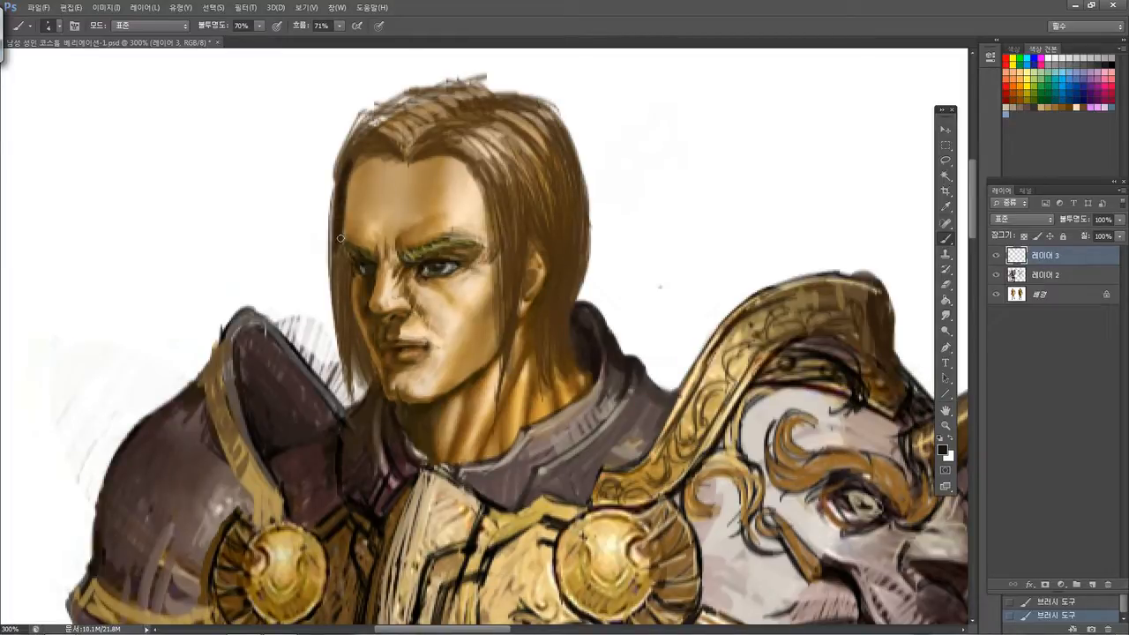
key(])
key(])
drag(341, 246, 340, 269)
Fill out the far-side hair strand beside the eye, cheek and jaw with a sampled dark brown
key([)
drag(349, 277, 351, 348)
drag(344, 267, 347, 351)
alt+click(345, 275)
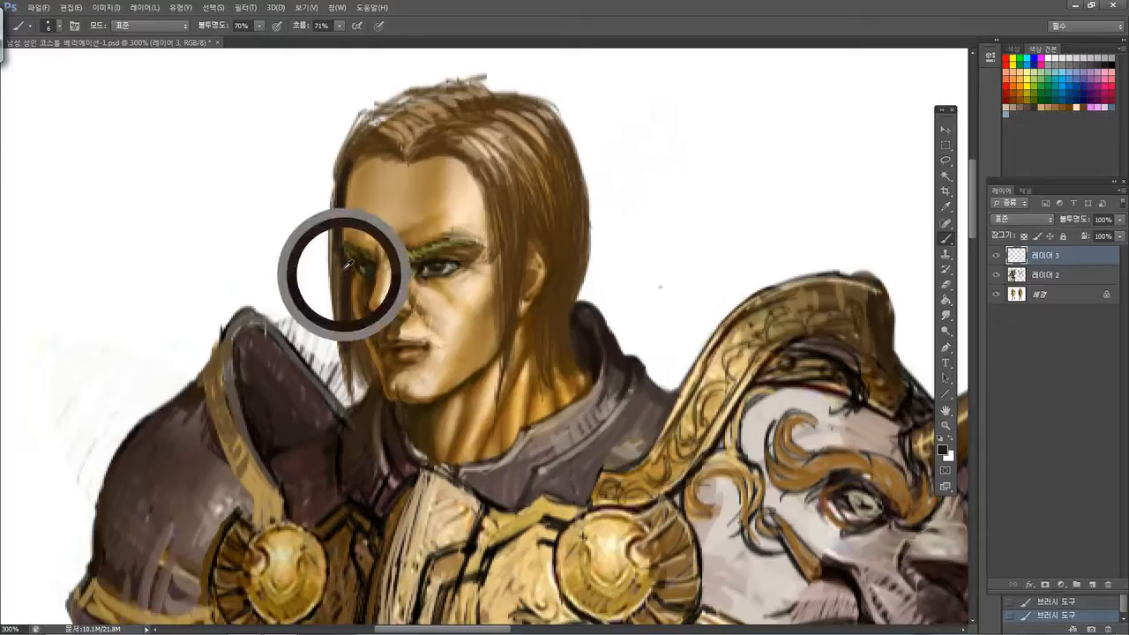
mouse_move(344, 270)
mouse_down()
mouse_move(347, 330)
mouse_move(337, 323)
mouse_up()
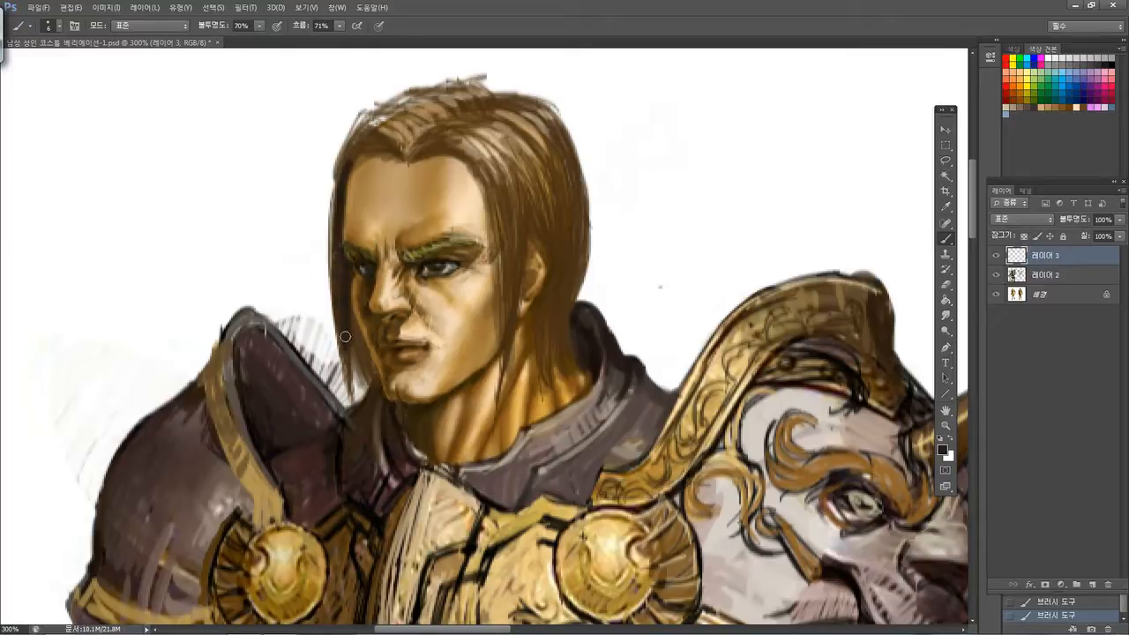
drag(357, 322, 368, 360)
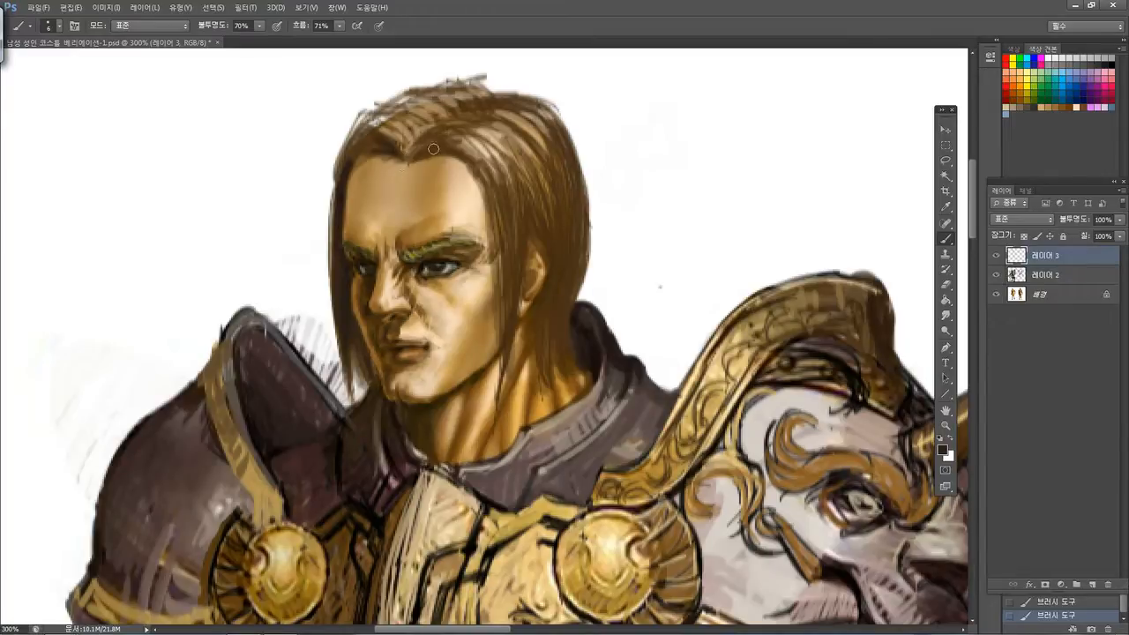
Darken the hairline at the forehead parting and temple, and add dark strands across the crown
mouse_move(439, 142)
mouse_down()
mouse_move(416, 161)
mouse_move(423, 152)
mouse_up()
drag(469, 160, 488, 204)
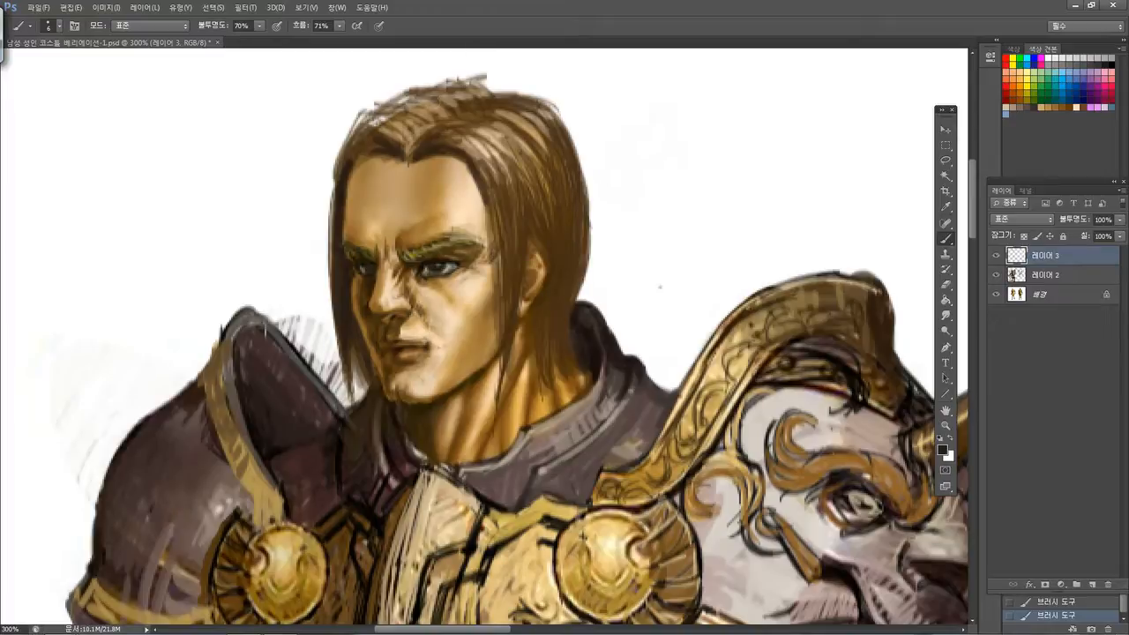
mouse_move(383, 111)
mouse_down()
mouse_move(452, 83)
mouse_move(510, 94)
mouse_move(441, 131)
mouse_move(494, 111)
mouse_move(457, 136)
mouse_up()
Paint dark strands over the top back of the head and around the hair above and below the ear
key(])
key(])
key(])
key([)
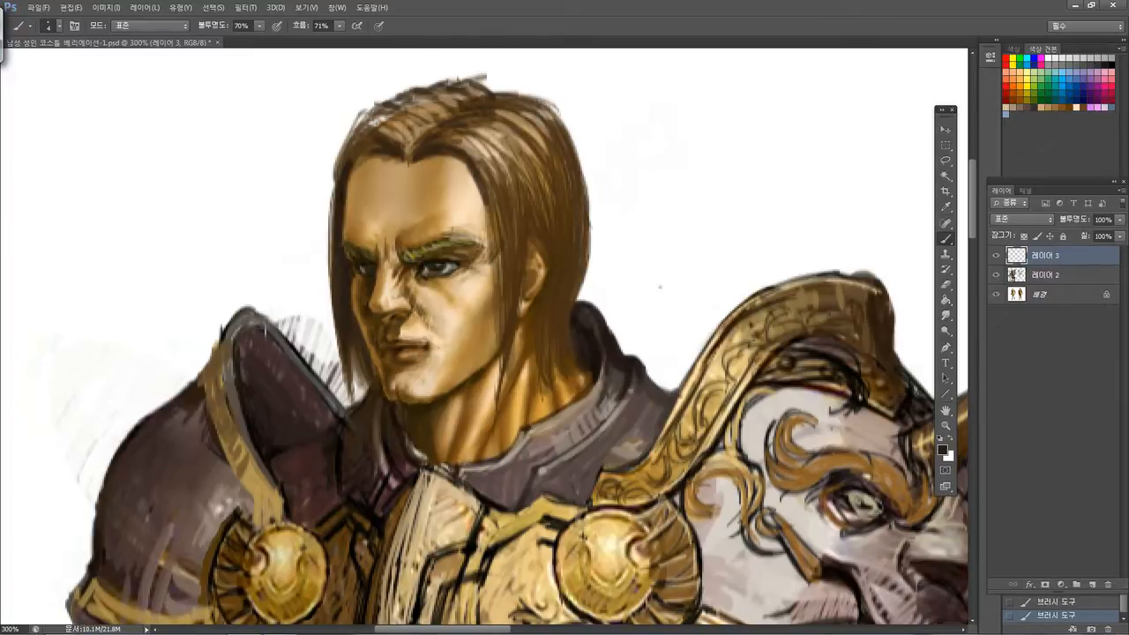
mouse_move(519, 96)
mouse_down()
mouse_move(569, 124)
mouse_move(587, 195)
mouse_up()
drag(541, 243, 555, 266)
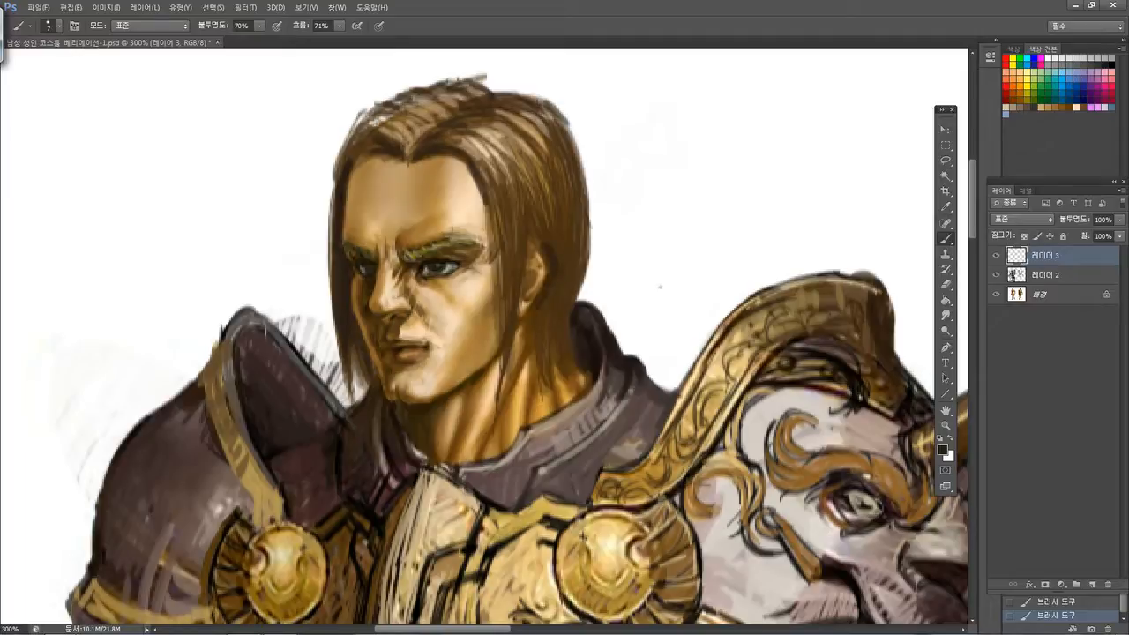
drag(547, 331, 540, 301)
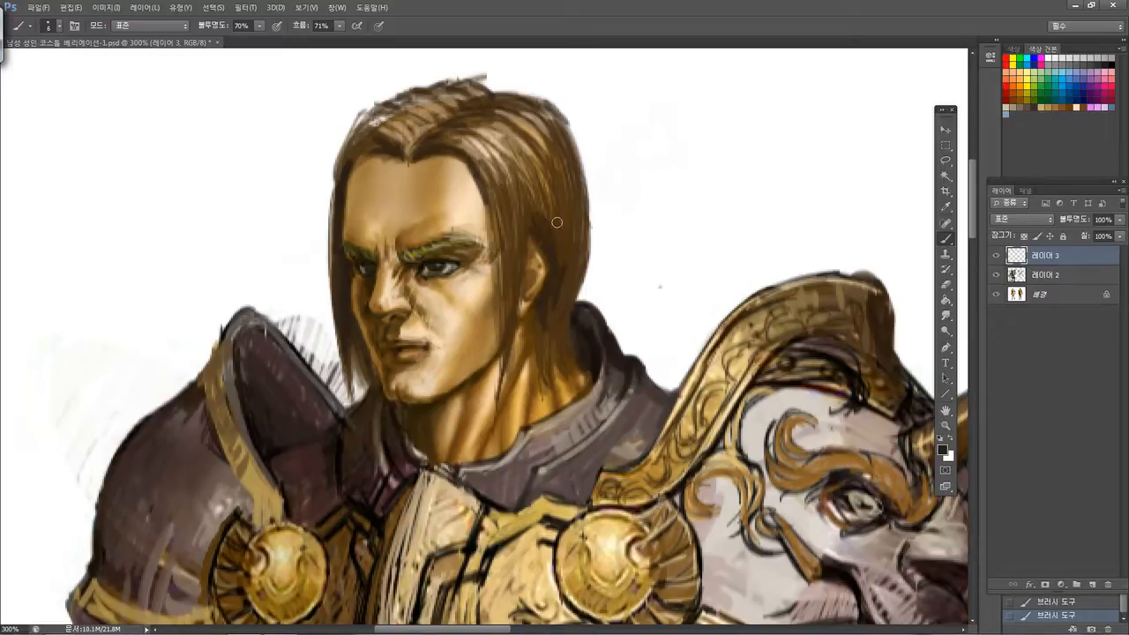
Deepen the hair behind the ear and thicken the outer silhouette at the back of the head
drag(572, 219, 556, 307)
key(])
key(])
drag(589, 201, 584, 278)
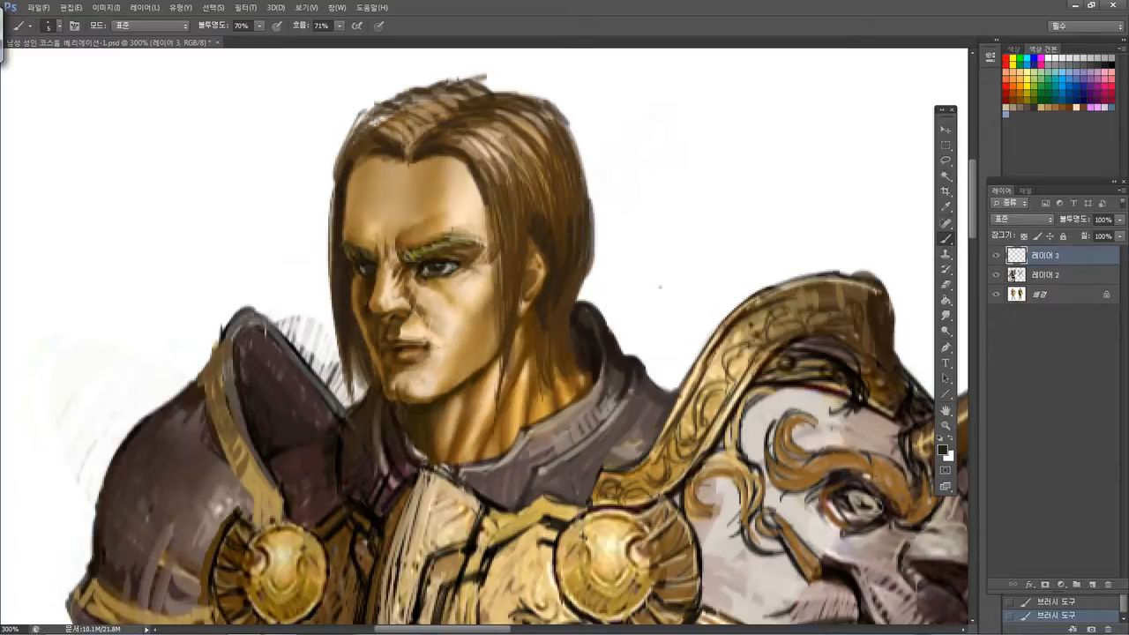
drag(583, 175, 589, 248)
Darken the long hair lock in front of the ear from the temple down to its tip beside the jaw
key(])
drag(525, 194, 514, 291)
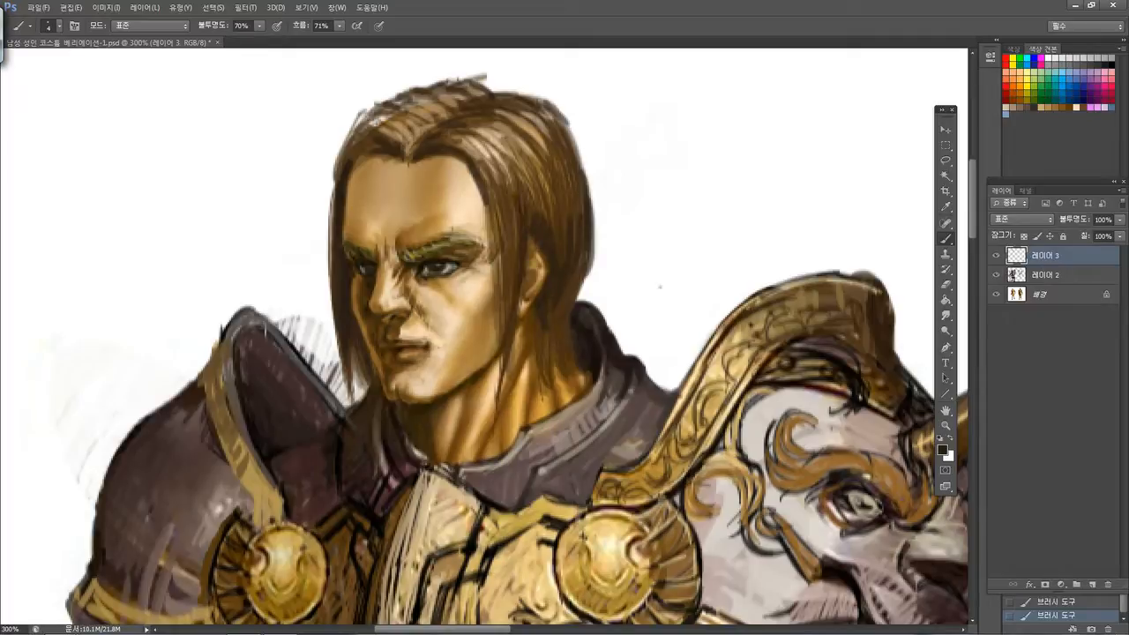
drag(516, 223, 511, 288)
drag(504, 405, 504, 314)
drag(492, 227, 495, 248)
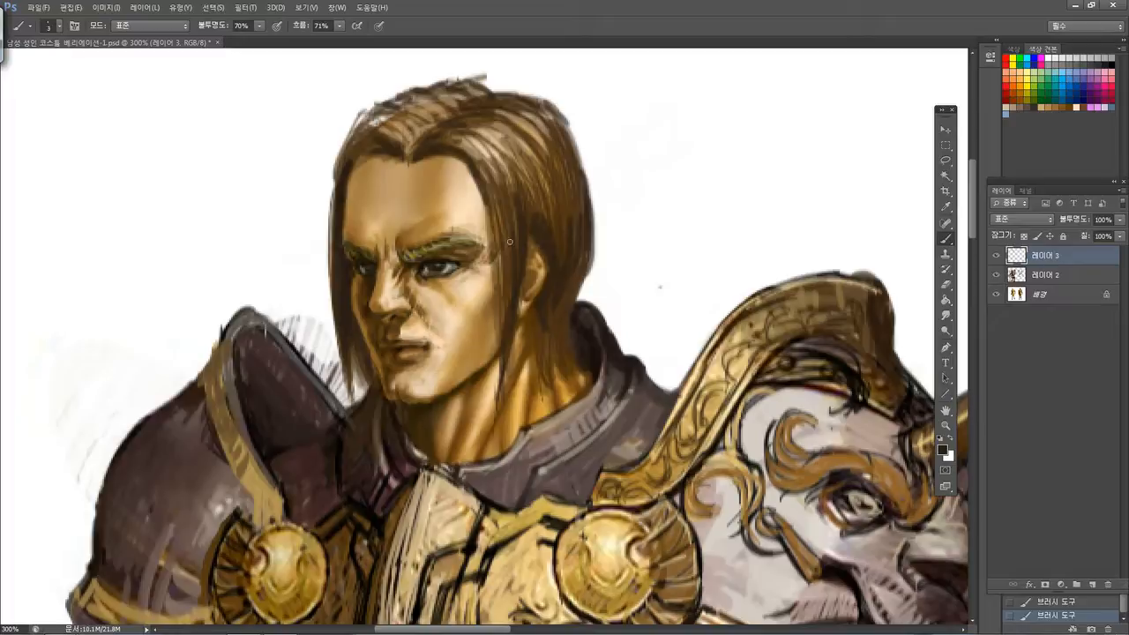
mouse_move(497, 206)
mouse_down()
mouse_move(508, 322)
mouse_move(510, 239)
mouse_up()
Sample a dark hair tone and paint thin strands hanging below the ear over the neck
key(bracketleft)
key(bracketleft)
key(bracketleft)
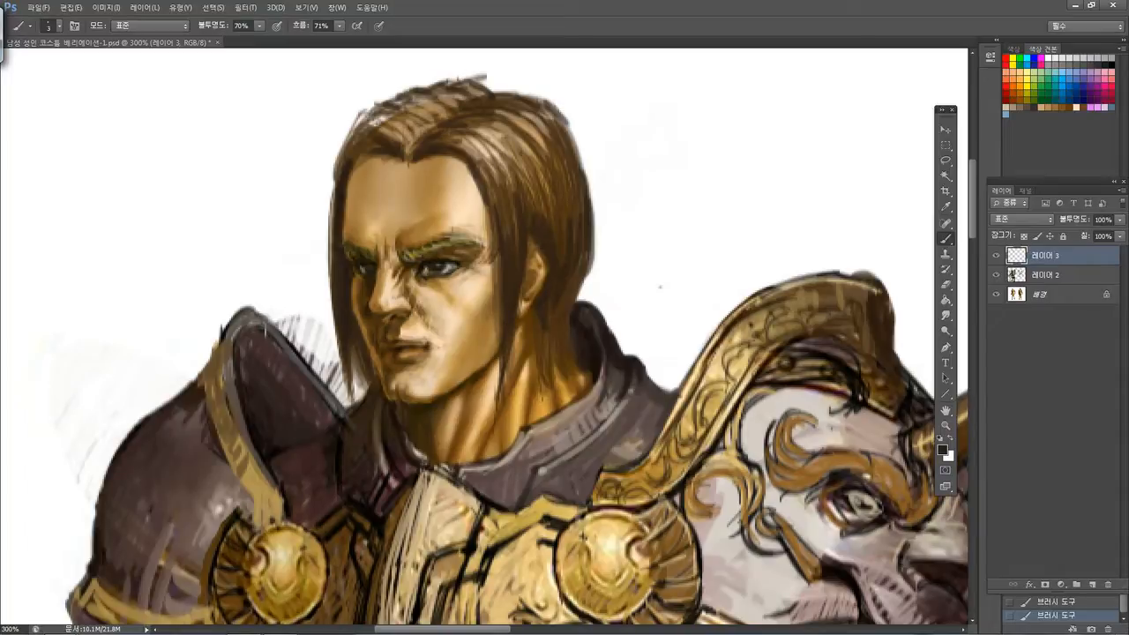
alt+click(549, 306)
key(])
mouse_move(542, 335)
mouse_down()
mouse_move(525, 401)
mouse_move(535, 399)
mouse_up()
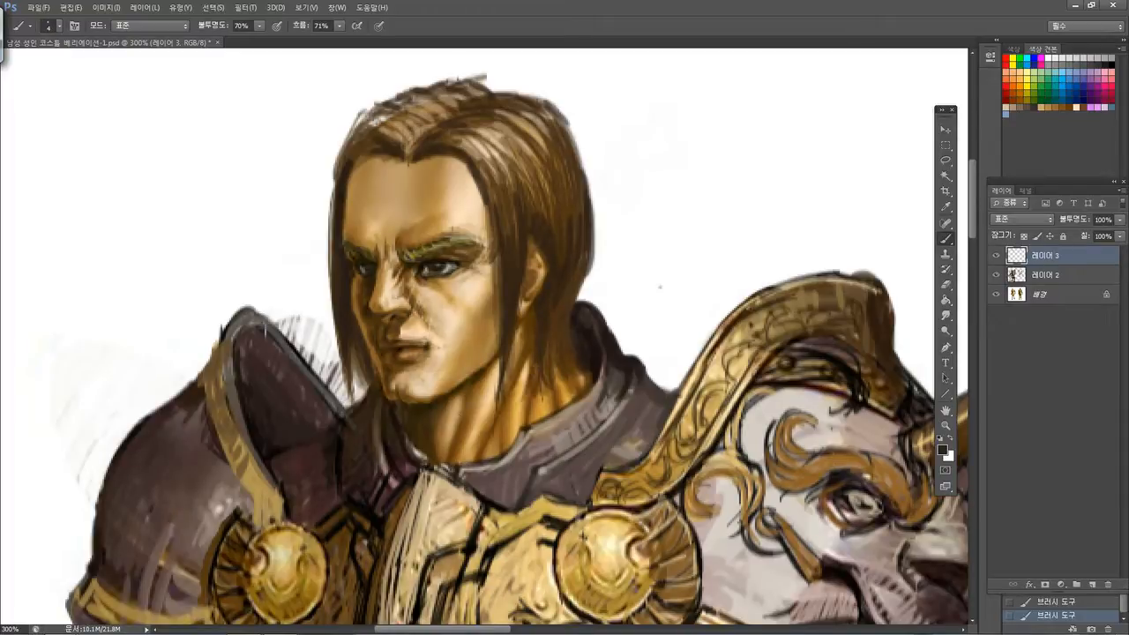
drag(540, 285, 533, 238)
key(ctrl+z)
drag(523, 356, 533, 238)
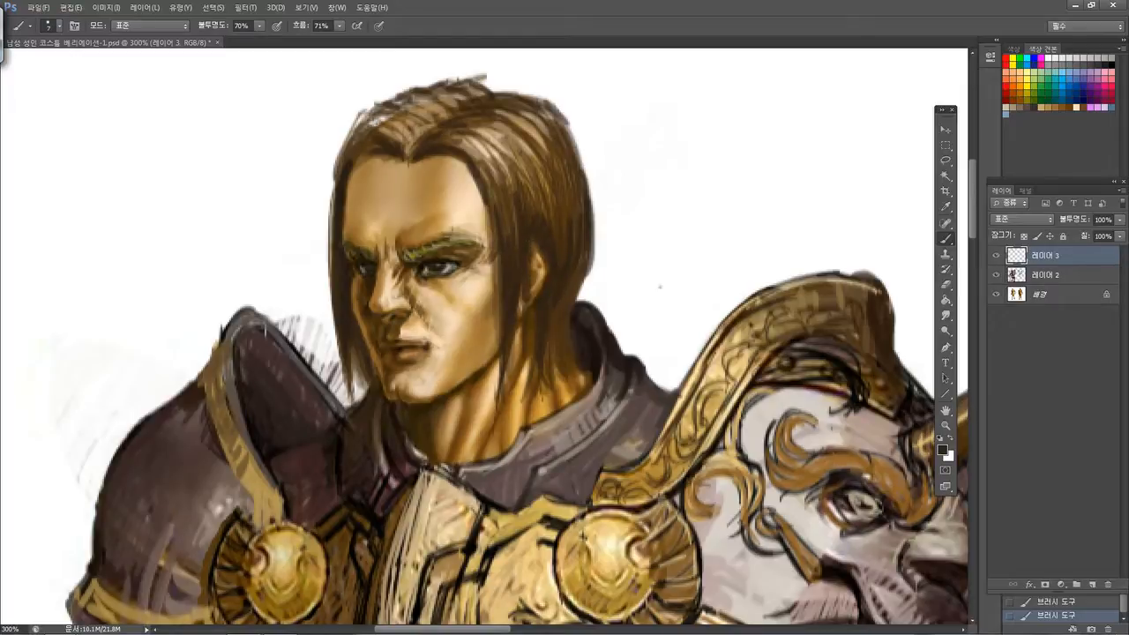
key(ctrl+z)
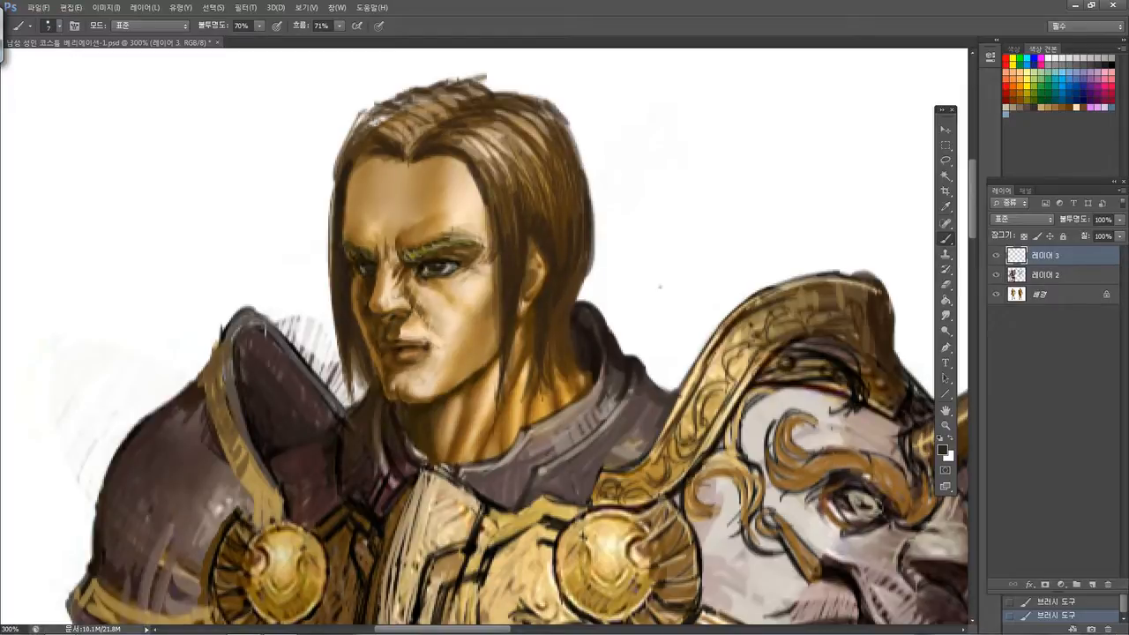
Extend the back hair down over the neck to the collar with dark strands
drag(520, 386, 528, 296)
mouse_move(547, 369)
mouse_down()
mouse_move(550, 332)
mouse_move(590, 254)
mouse_up()
drag(566, 328, 586, 279)
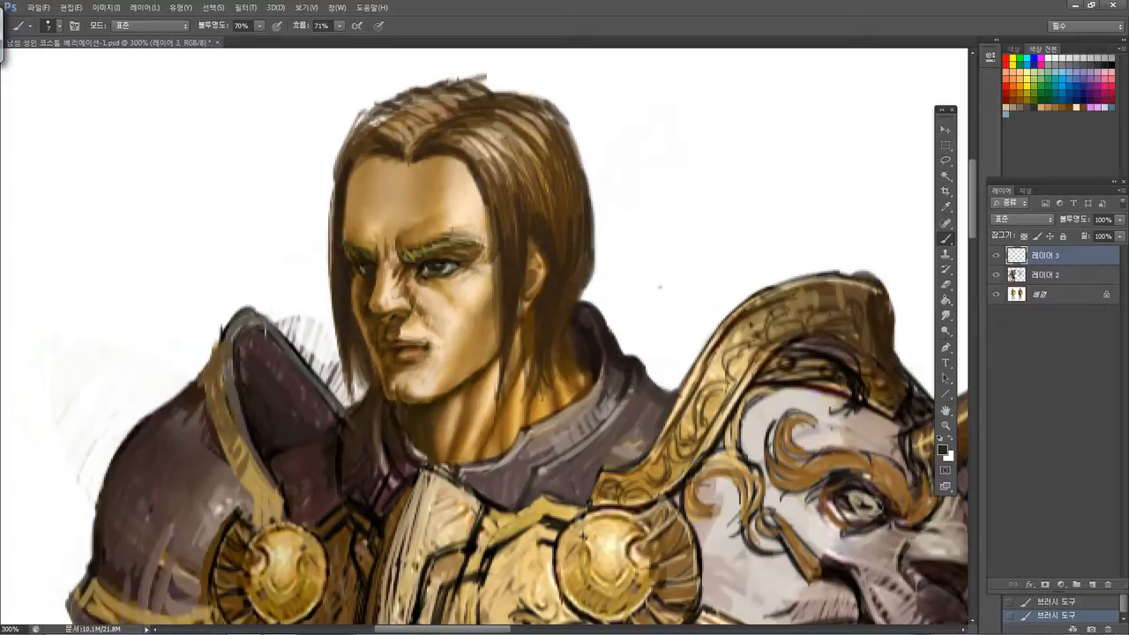
drag(564, 354, 557, 379)
key(bracketleft)
key(bracketleft)
drag(589, 269, 579, 302)
drag(558, 347, 552, 380)
Add fine dark strokes below the ear and on the neck shadow under the jaw
key(bracketleft)
key(bracketleft)
drag(532, 313, 527, 346)
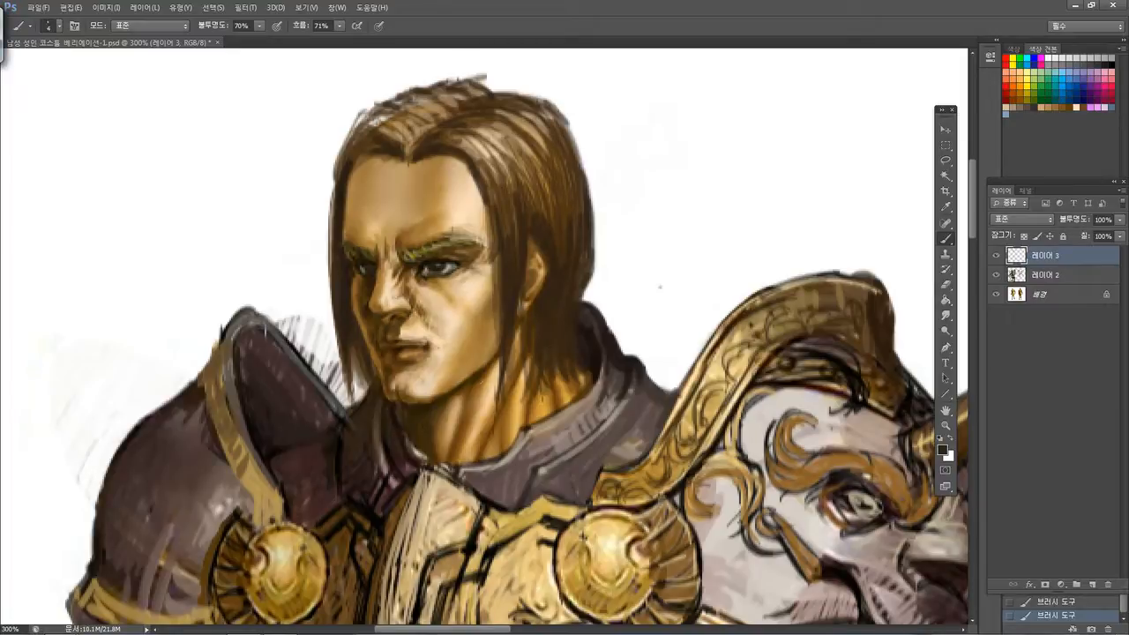
drag(476, 386, 466, 405)
Brush a sampled light tone onto the collar's far inner rim below the chin and rework it with a sampled dark tone
key(bracketright)
mouse_move(588, 300)
mouse_down()
mouse_move(606, 220)
mouse_move(622, 214)
mouse_move(613, 231)
mouse_up()
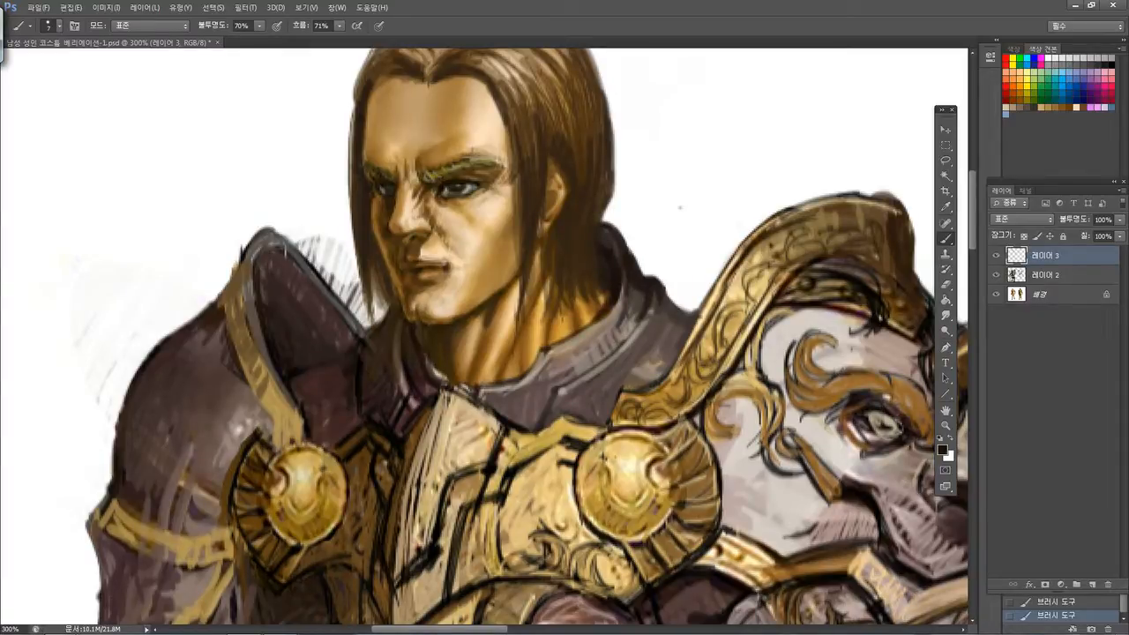
alt+click(593, 323)
drag(417, 340, 433, 363)
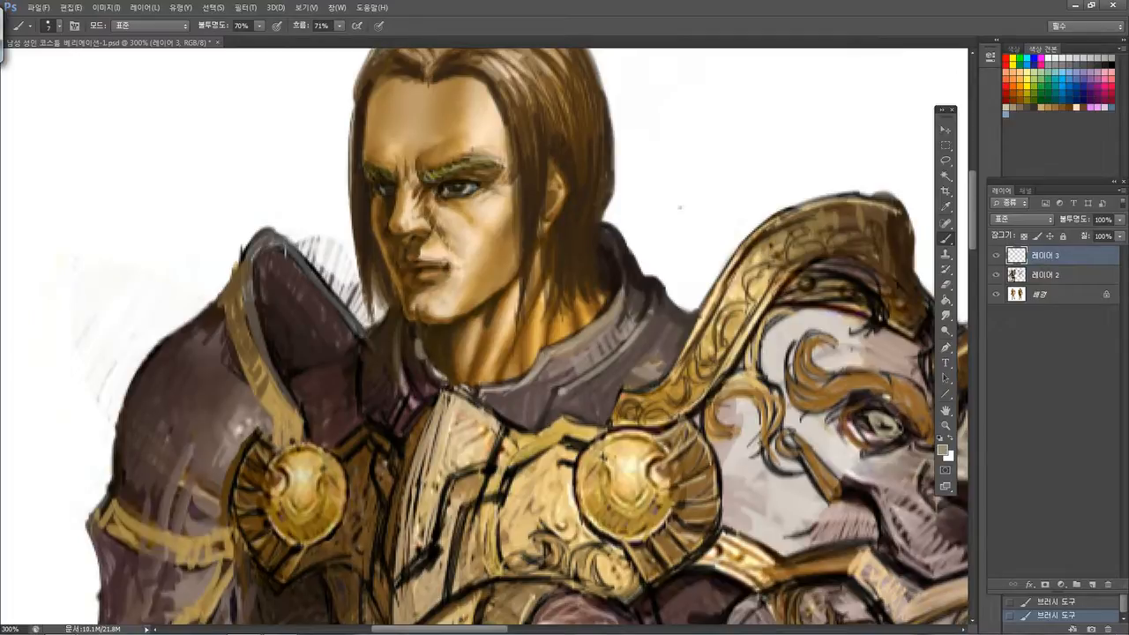
drag(423, 358, 434, 371)
drag(422, 362, 428, 379)
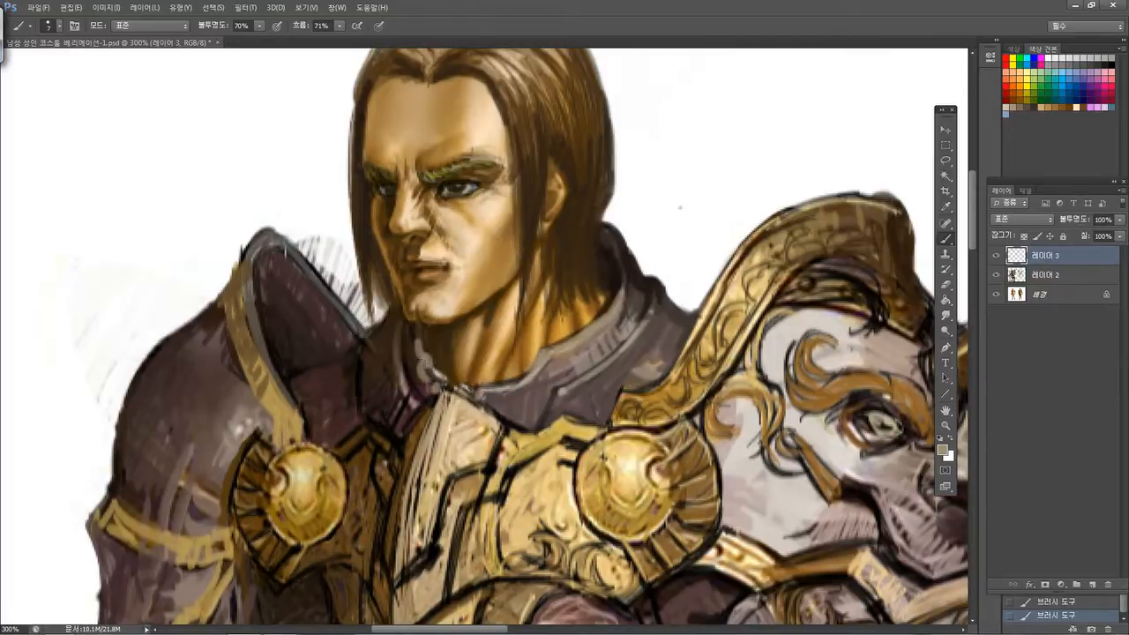
alt+click(449, 362)
drag(435, 378, 448, 379)
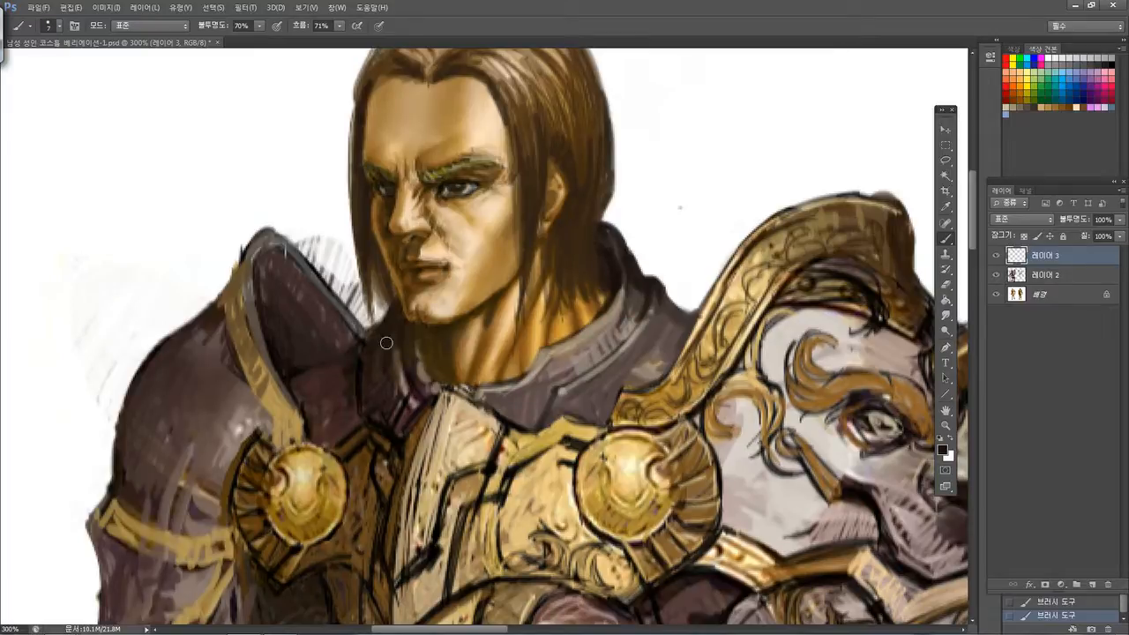
drag(591, 303, 557, 179)
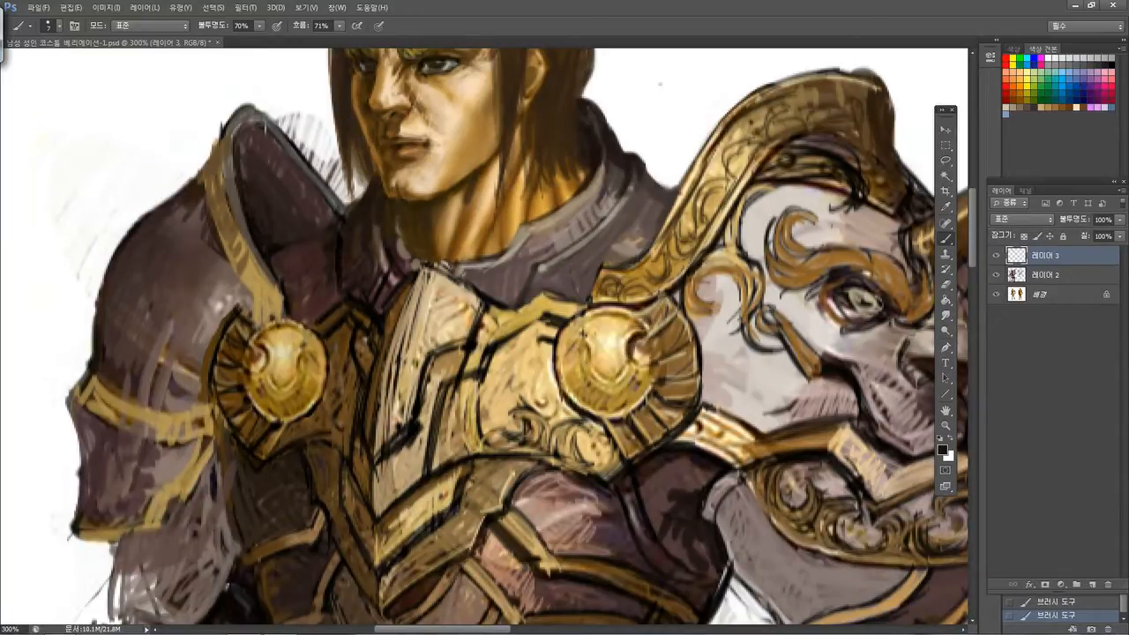
key(bracketleft)
key(bracketleft)
key(ctrl+z)
mouse_move(643, 330)
mouse_down()
mouse_move(633, 356)
mouse_move(589, 344)
mouse_up()
key(bracketright)
alt+click(593, 381)
key(bracketleft)
key(bracketleft)
key(bracketright)
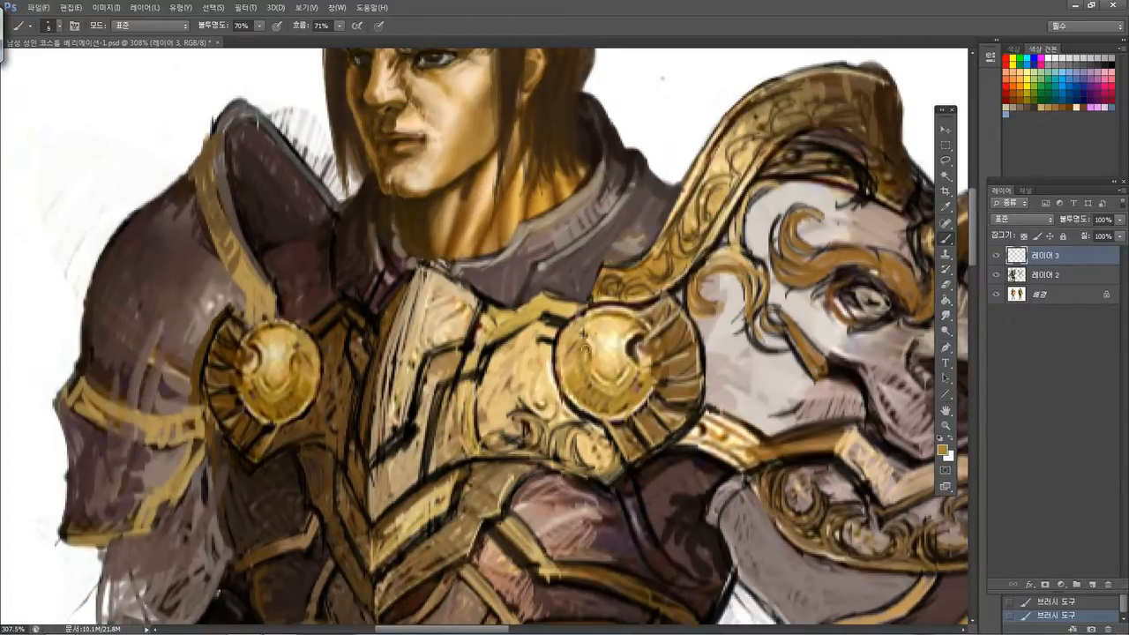
key(bracketright)
drag(581, 359, 586, 359)
Switch to the 레이어 2 layer, reset the colors to default black, and outline the gold pauldron rim's edge beside the collar
key(alt+bracketleft)
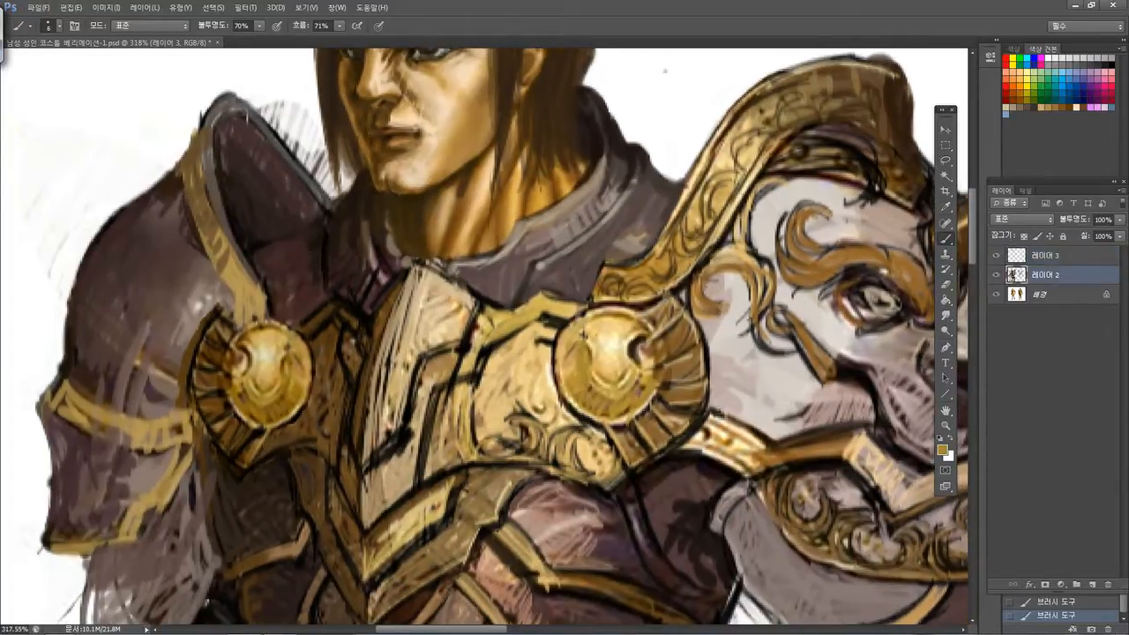
mouse_move(586, 268)
mouse_down()
mouse_move(623, 311)
mouse_move(632, 300)
mouse_up()
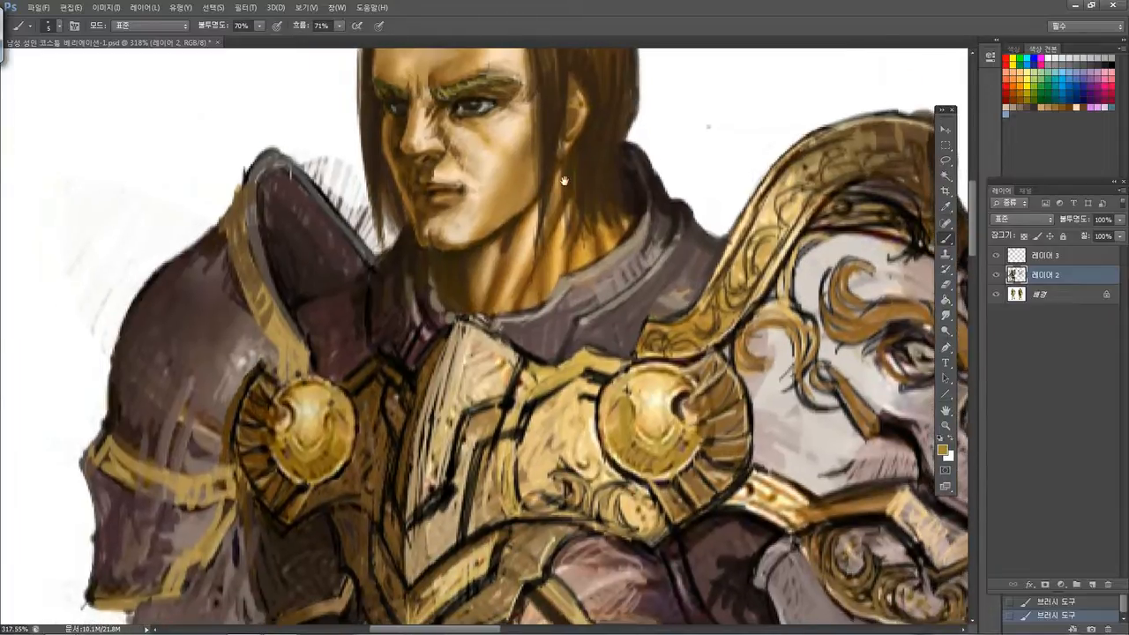
key(ctrl+minus)
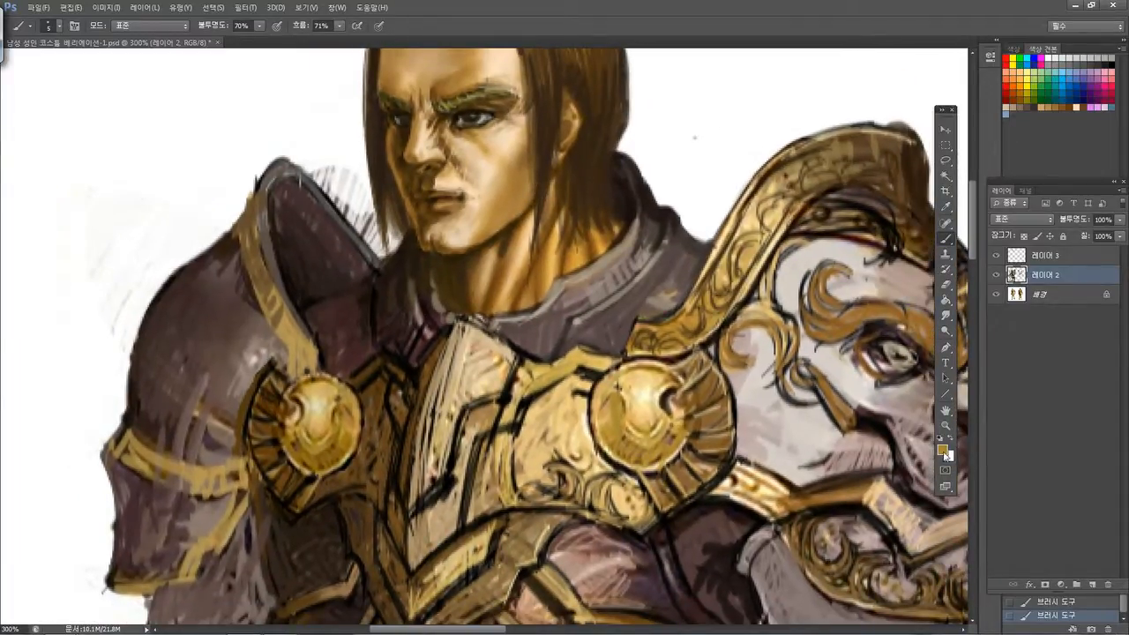
click(941, 440)
drag(581, 271, 477, 236)
key(bracketleft)
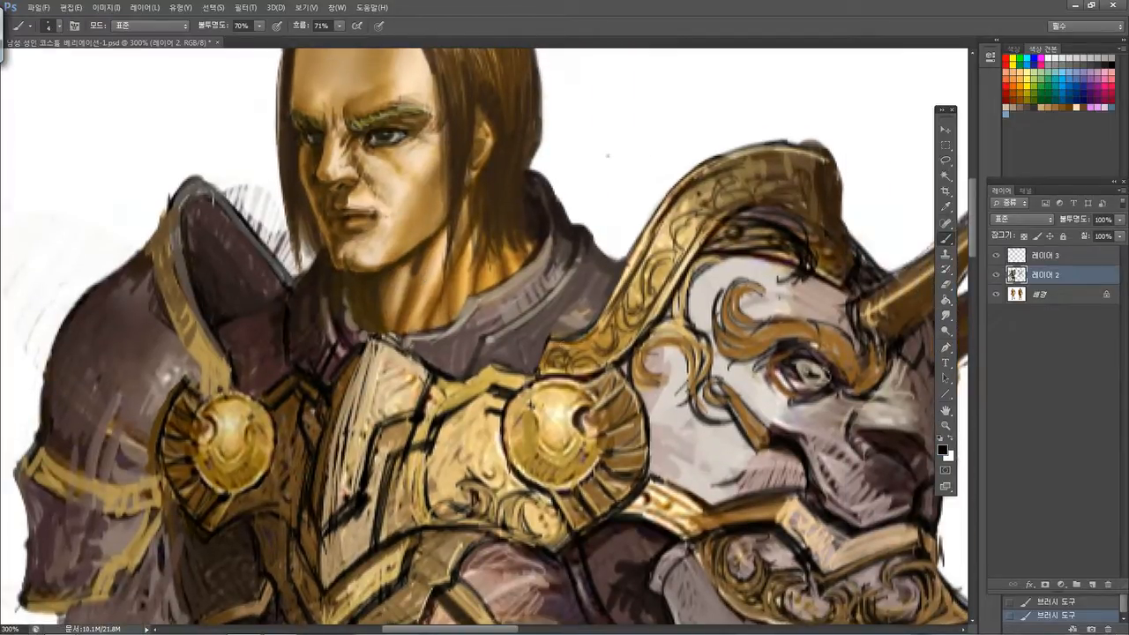
mouse_move(539, 370)
mouse_down()
mouse_move(552, 347)
mouse_move(606, 316)
mouse_up()
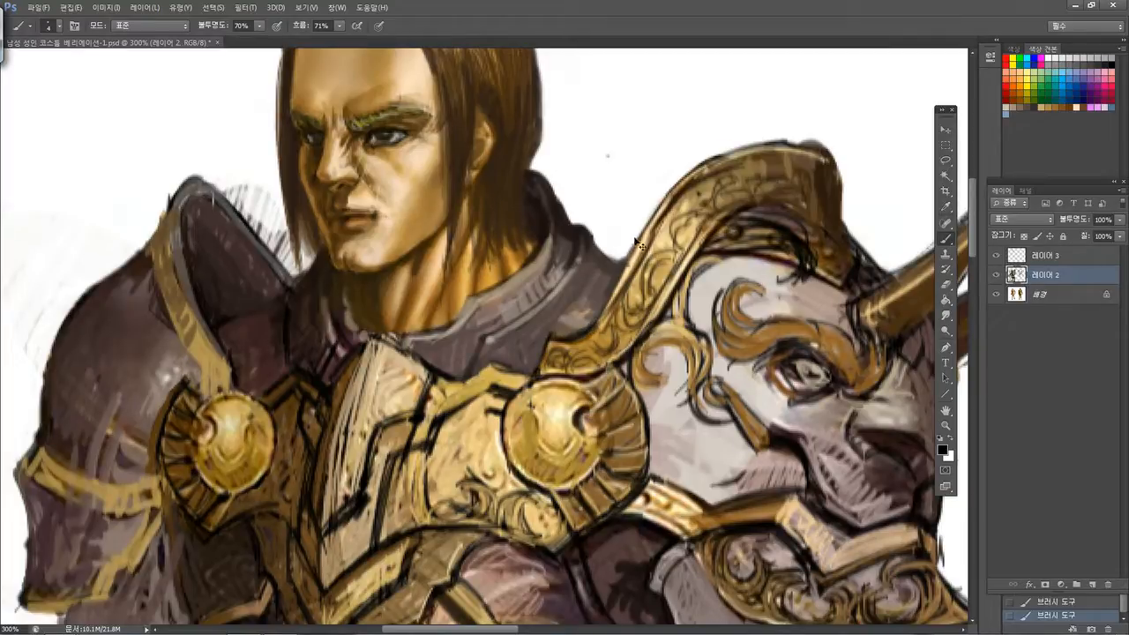
key(ctrl+z)
drag(547, 347, 636, 238)
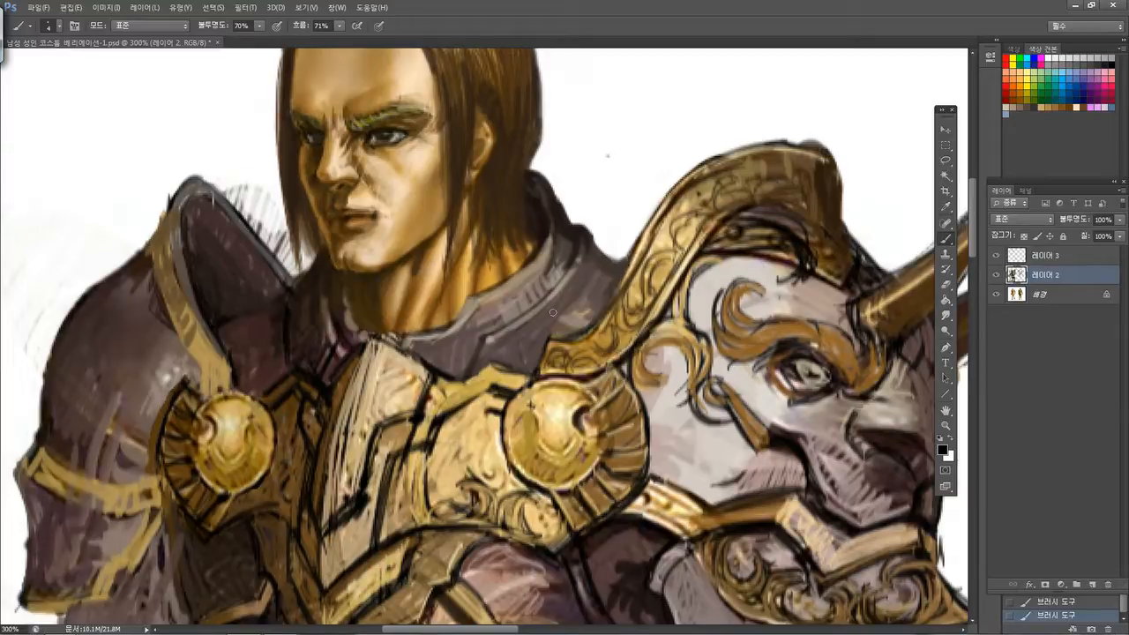
Set brush opacity to 78% and flow to 79%, and outline the gold pauldron rim's top with a flared pointed tip behind the horns
drag(260, 26, 266, 41)
drag(341, 32, 358, 41)
drag(701, 200, 589, 196)
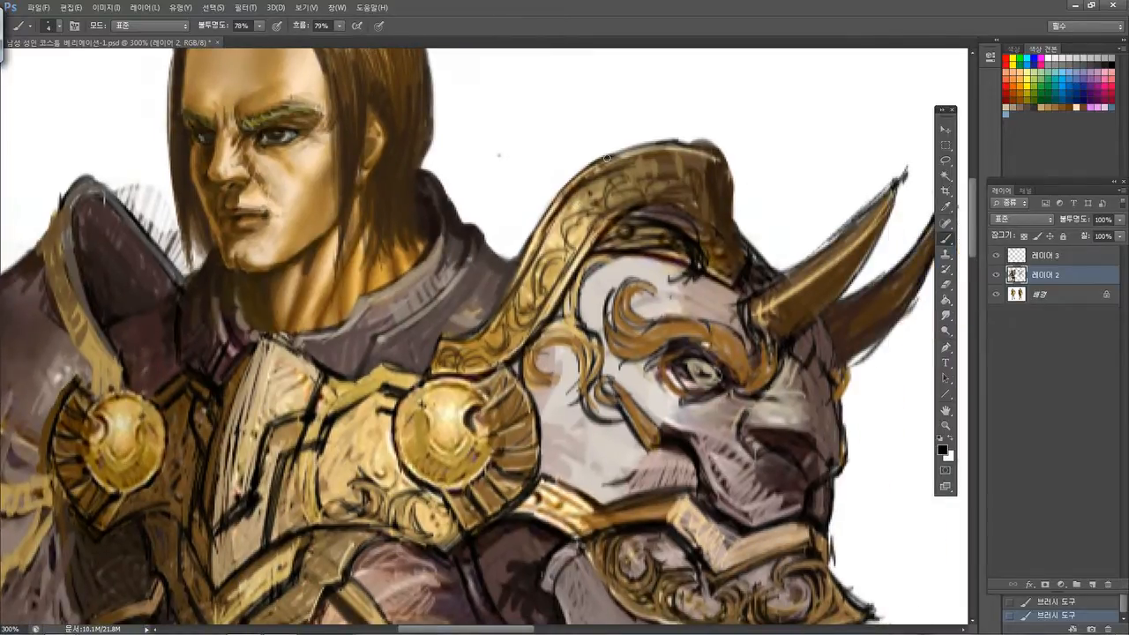
mouse_move(609, 154)
mouse_down()
mouse_move(752, 160)
mouse_move(761, 183)
mouse_move(745, 240)
mouse_up()
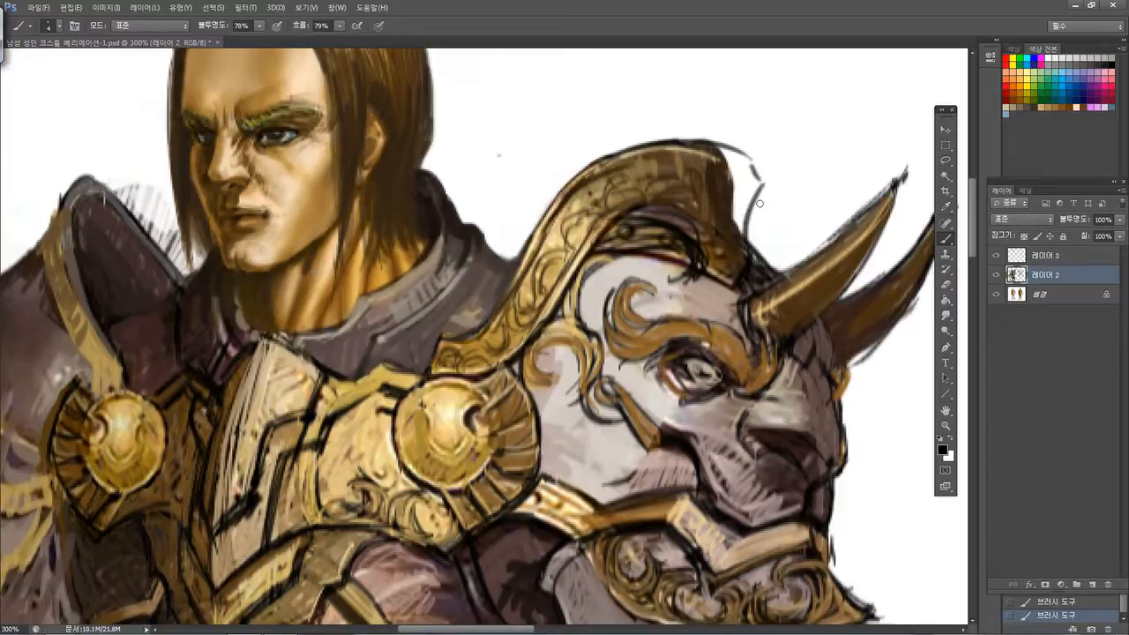
drag(759, 186, 743, 250)
mouse_move(723, 148)
mouse_down()
mouse_move(764, 185)
mouse_move(748, 249)
mouse_up()
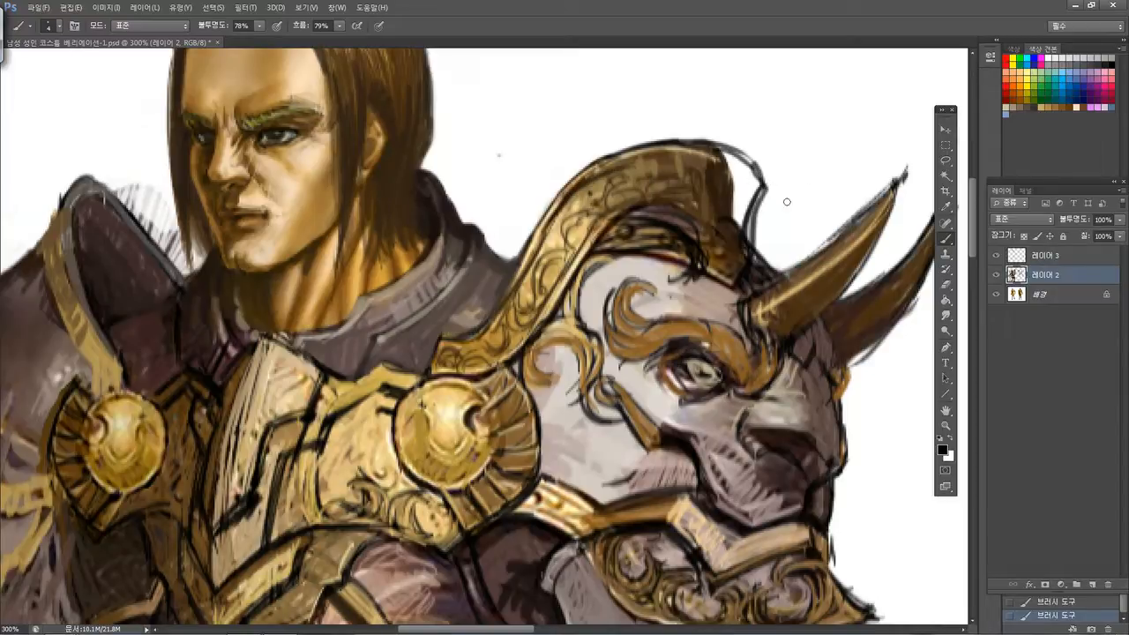
Darken the flared rim tip's inner edge and add curved lines to the pauldron rim's underside above the beast's forehead
drag(764, 188, 749, 256)
drag(690, 278, 667, 287)
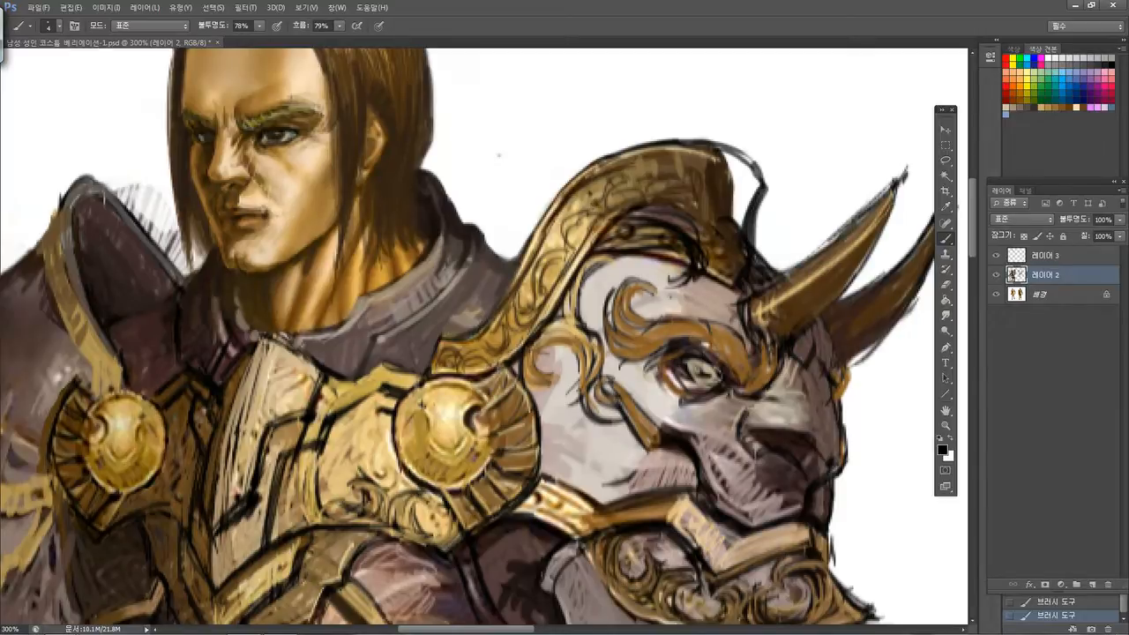
drag(584, 282, 690, 230)
key(ctrl+z)
drag(649, 227, 620, 240)
mouse_move(713, 237)
mouse_down()
mouse_move(711, 273)
mouse_move(694, 282)
mouse_up()
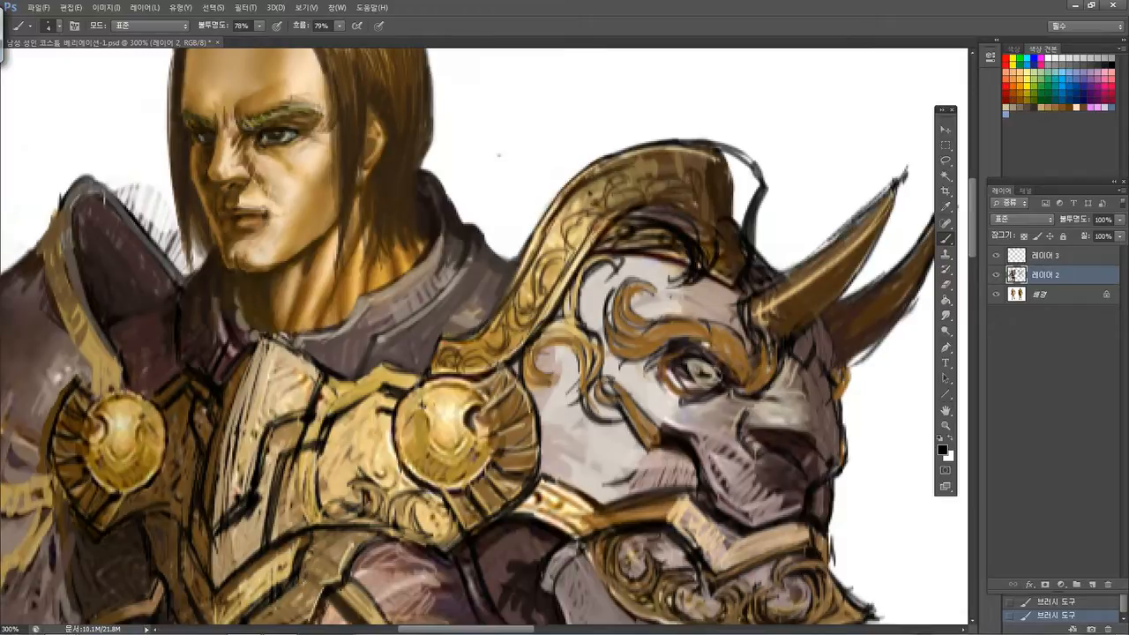
drag(600, 230, 661, 201)
mouse_move(592, 227)
mouse_down()
mouse_move(659, 189)
mouse_move(677, 202)
mouse_up()
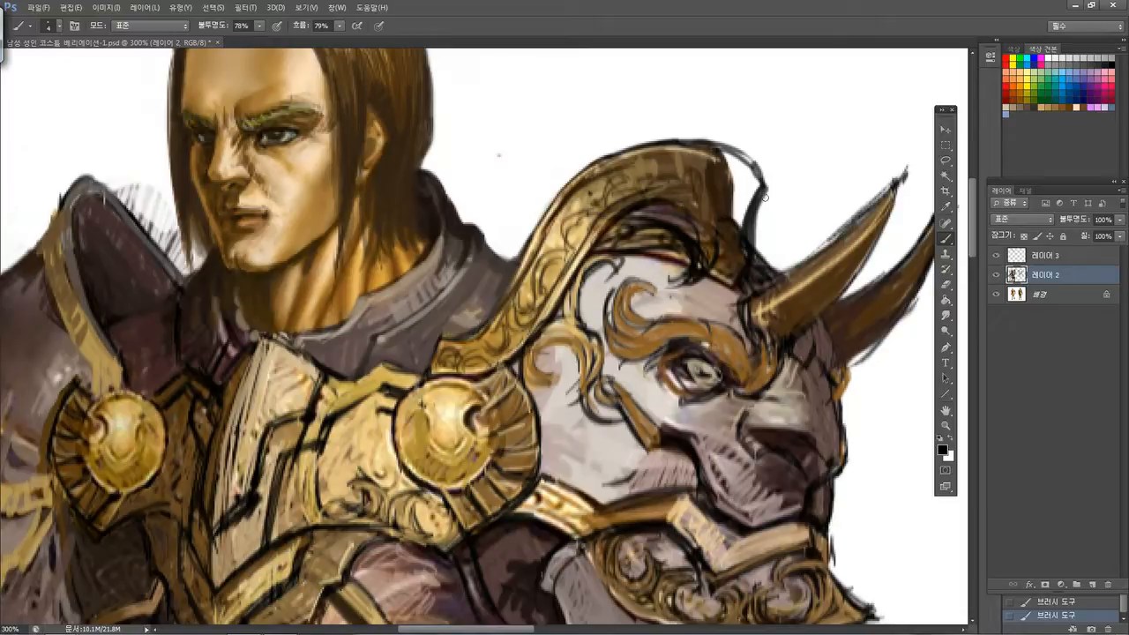
Draw a second curved line beside the rim's flared tip to give it thickness down to the front horn's base
mouse_move(765, 193)
mouse_down()
mouse_move(773, 221)
mouse_move(756, 256)
mouse_move(771, 217)
mouse_up()
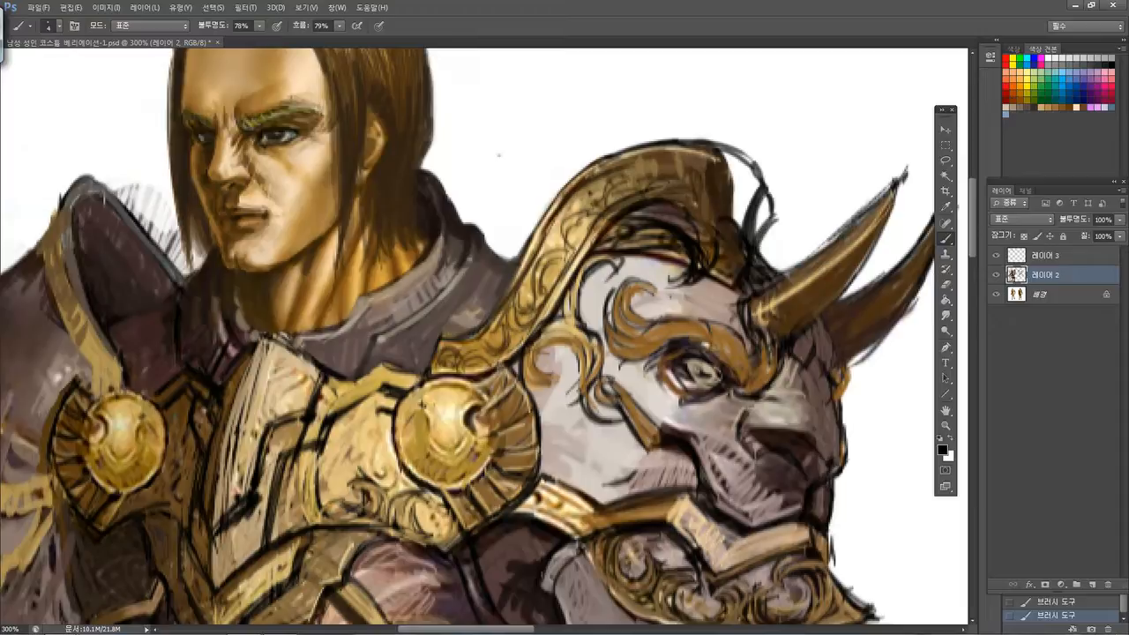
drag(756, 140, 641, 162)
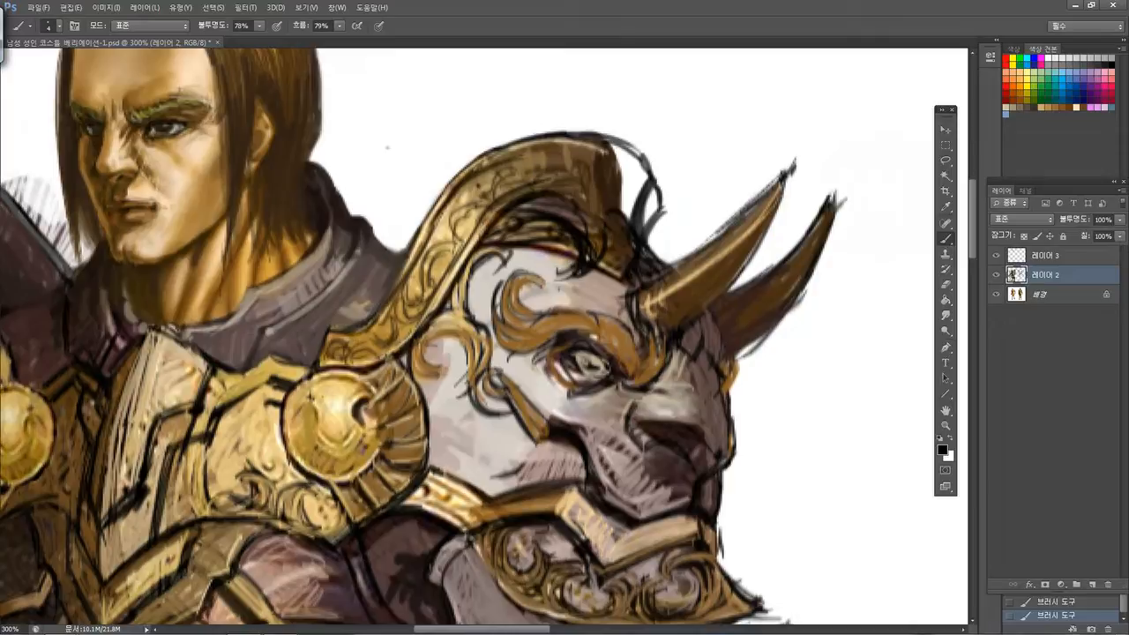
drag(651, 171, 657, 258)
drag(662, 206, 658, 226)
drag(651, 166, 662, 204)
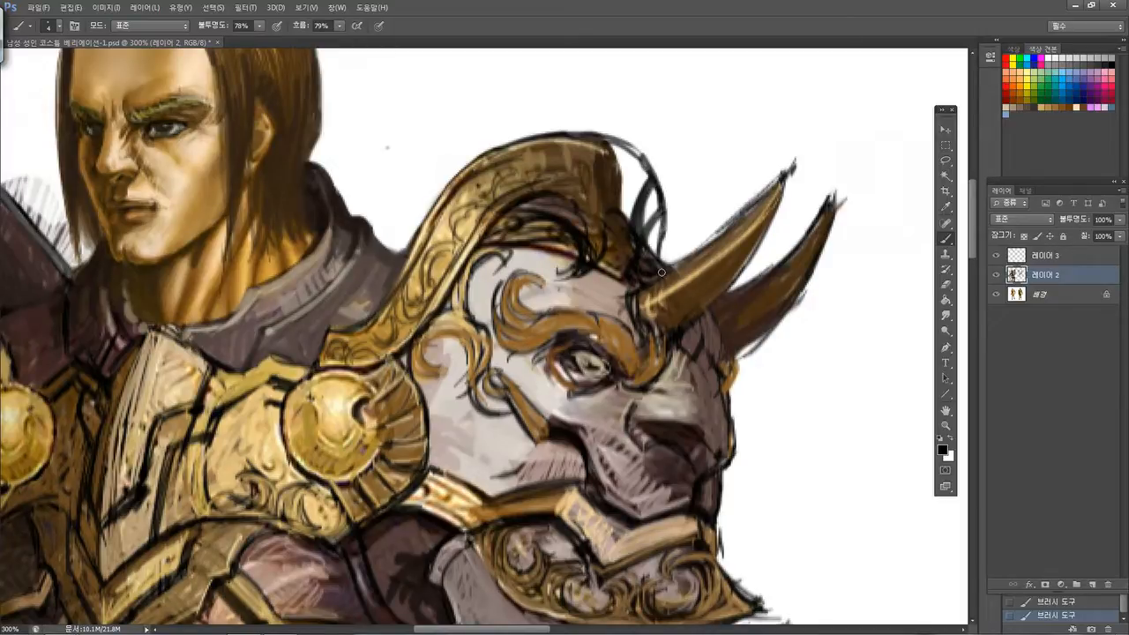
Outline a ring band around the front horn's base and strengthen the dark lines between it and the brow
drag(667, 271, 680, 322)
mouse_move(672, 276)
mouse_down()
mouse_move(690, 319)
mouse_move(674, 328)
mouse_move(681, 347)
mouse_up()
mouse_move(629, 269)
mouse_down()
mouse_move(624, 322)
mouse_move(656, 379)
mouse_up()
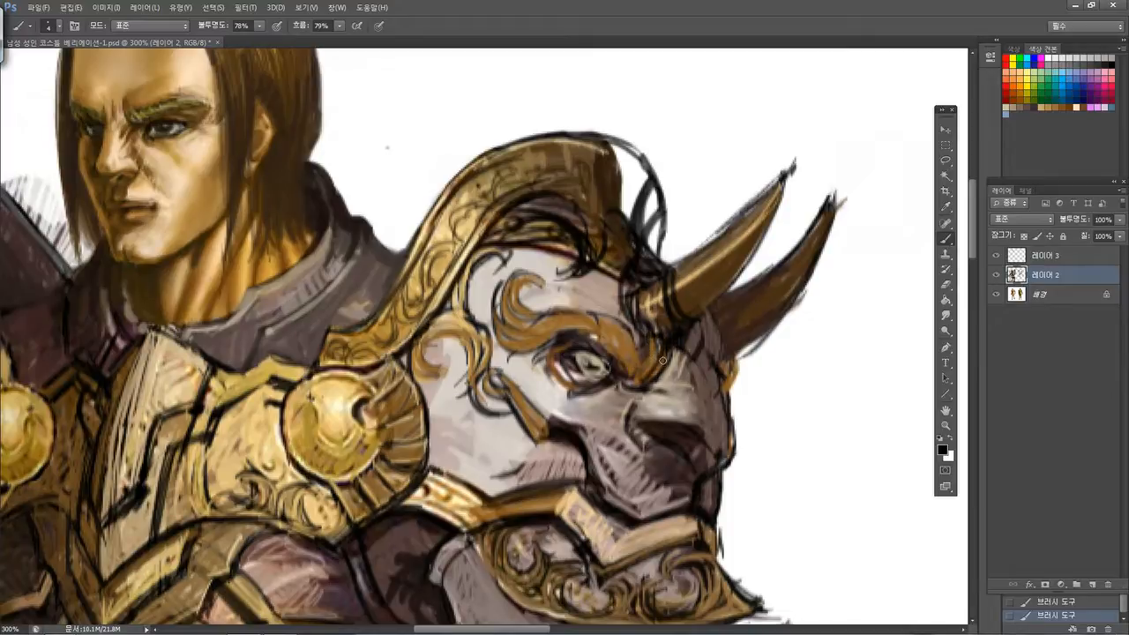
key(ctrl+z)
drag(661, 337, 641, 385)
drag(646, 338, 642, 369)
mouse_move(673, 267)
mouse_down()
mouse_move(732, 228)
mouse_move(741, 268)
mouse_up()
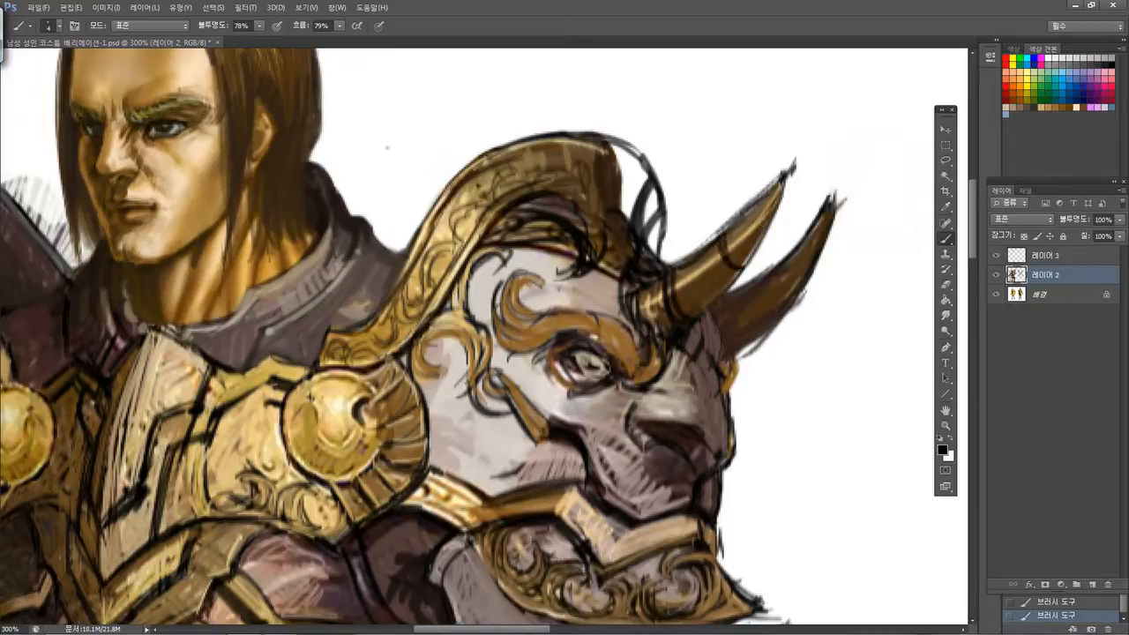
Extend the front horn into a longer curved tip and draw a ring band around its middle
drag(725, 235, 845, 127)
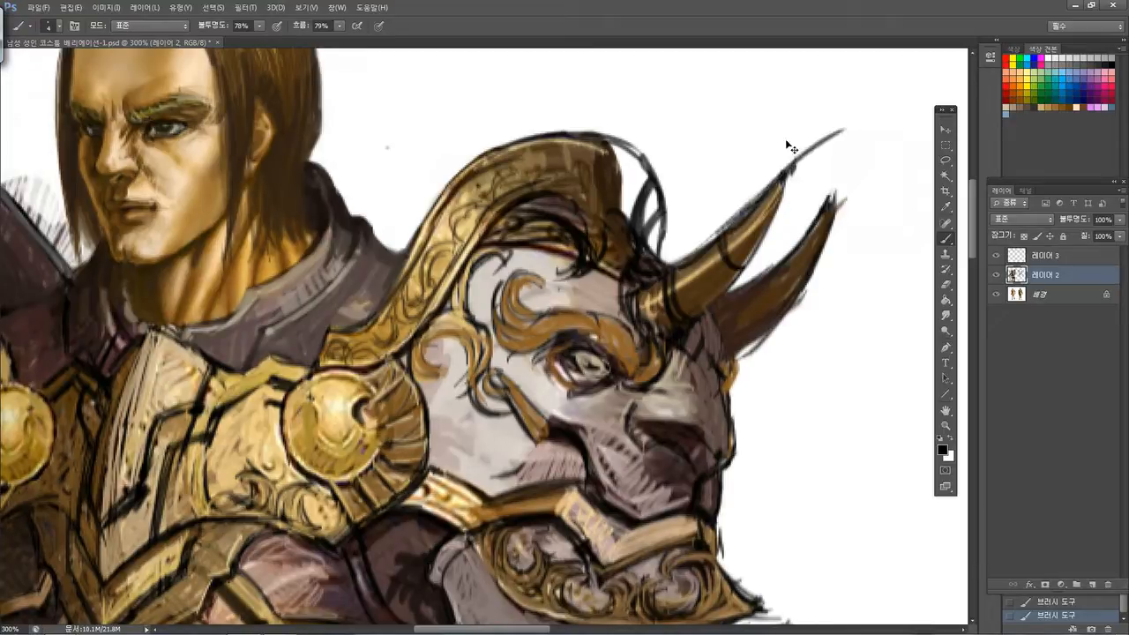
key(ctrl+z)
mouse_move(725, 235)
mouse_down()
mouse_move(851, 138)
mouse_move(741, 273)
mouse_up()
drag(719, 224, 734, 285)
key(ctrl+z)
mouse_move(715, 225)
mouse_down()
mouse_move(735, 279)
mouse_move(752, 270)
mouse_up()
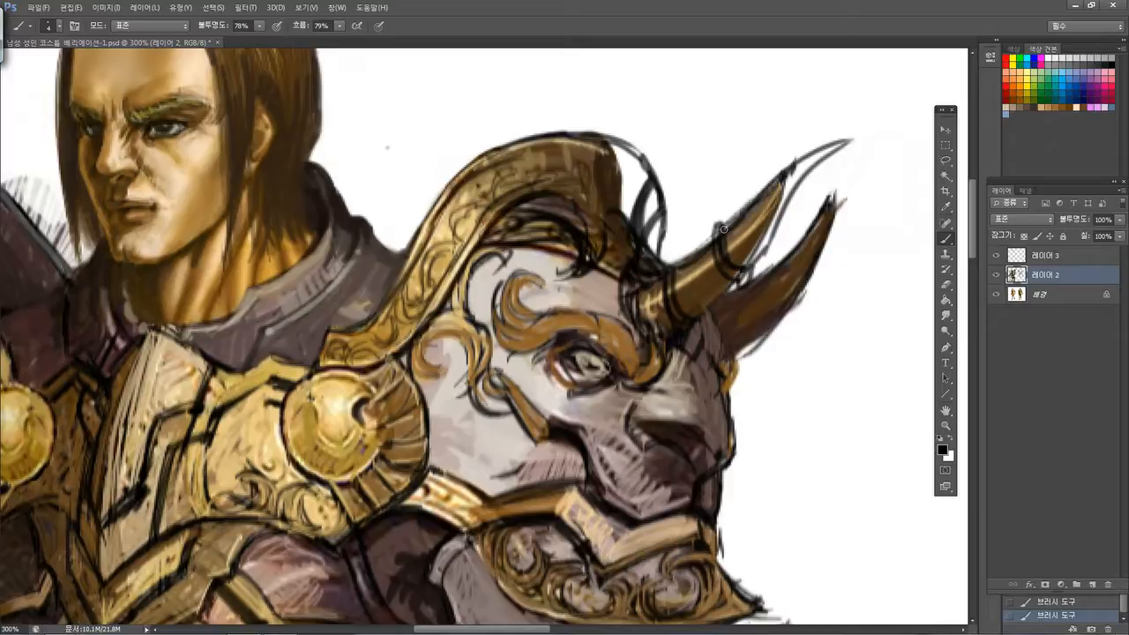
Outline the front horn's bulging upper and lower edges below the middle band, and darken the forehead edge behind its base
drag(717, 228, 669, 265)
key(ctrl+z)
drag(709, 236, 668, 269)
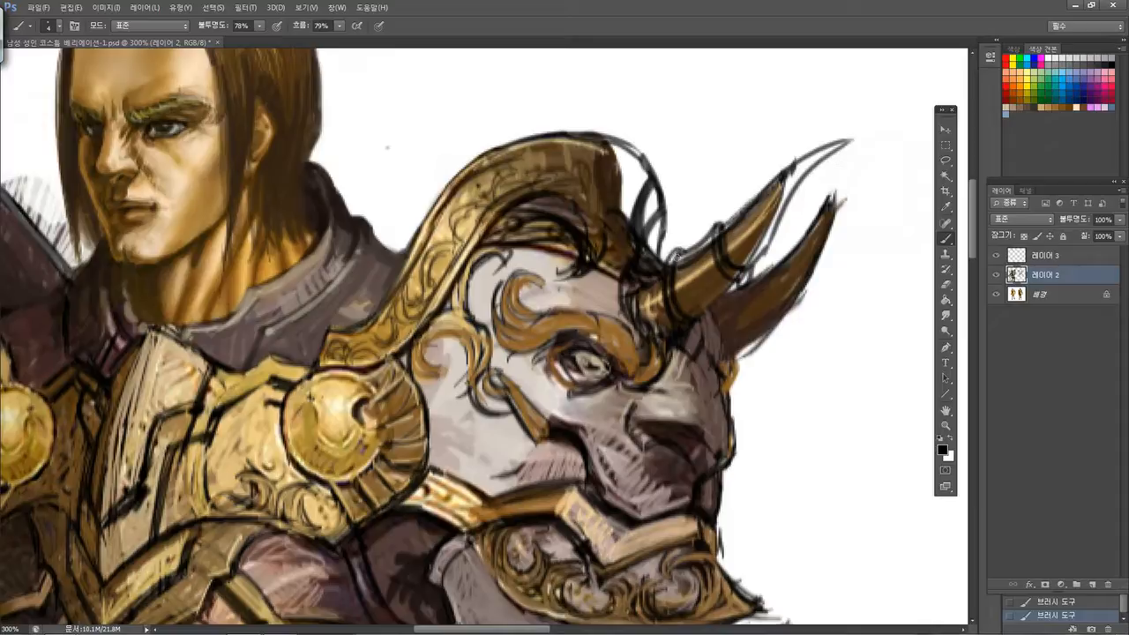
drag(739, 277, 714, 312)
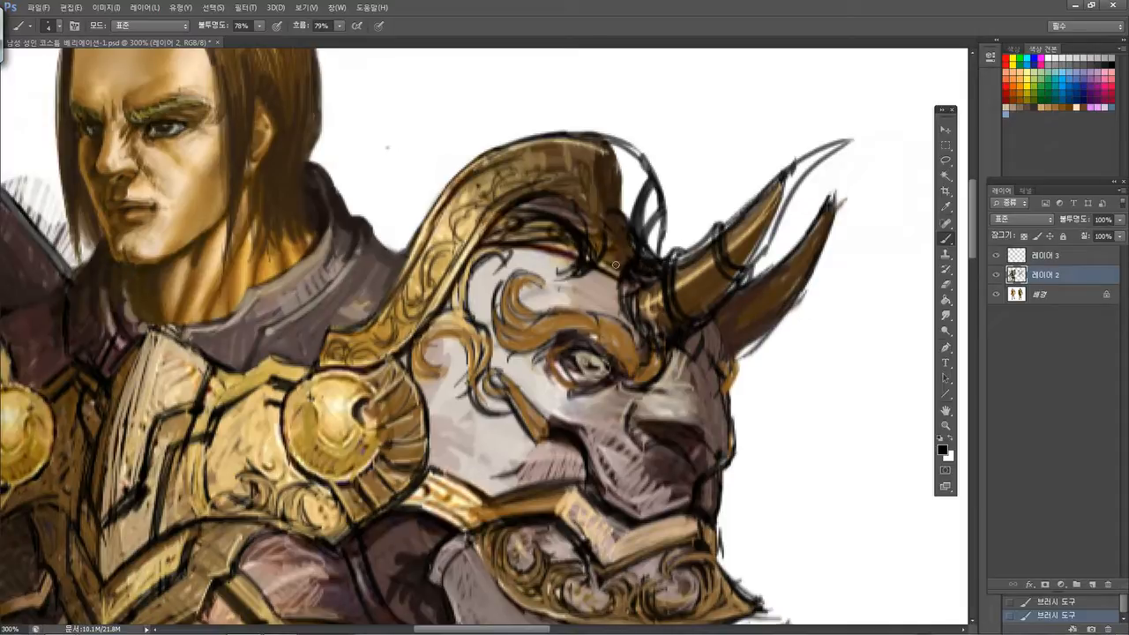
mouse_move(608, 258)
mouse_down()
mouse_move(602, 275)
mouse_move(628, 316)
mouse_up()
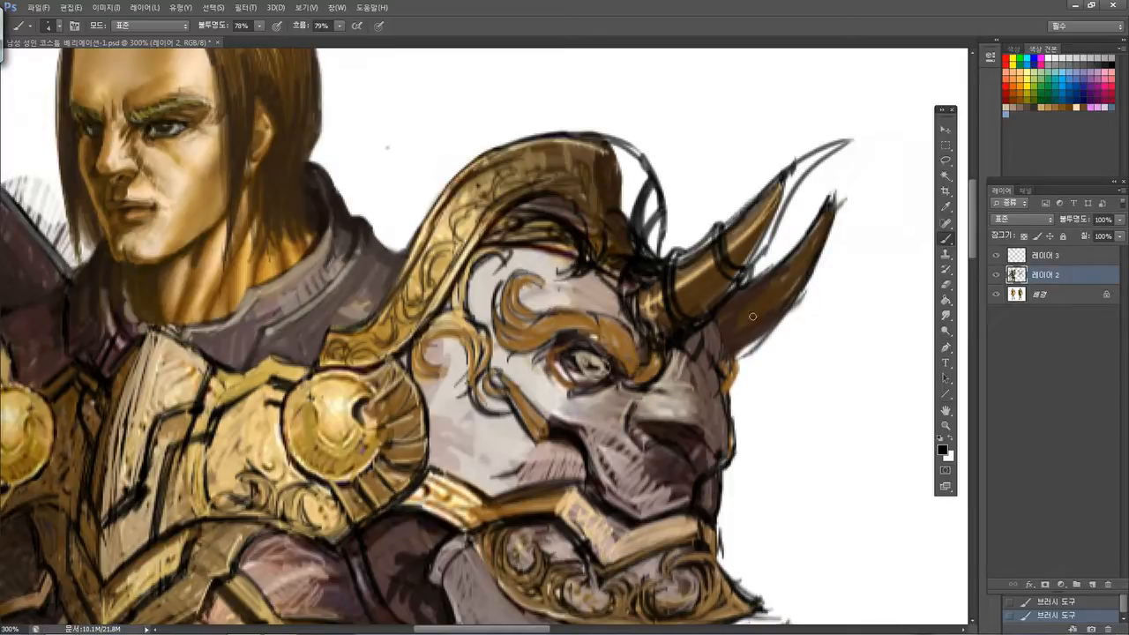
Draw ring bands and a bulging lower edge on the rear horn, and extend it into a longer curved tip
drag(701, 331, 720, 361)
mouse_move(752, 336)
mouse_down()
mouse_move(764, 289)
mouse_move(764, 336)
mouse_move(773, 331)
mouse_up()
mouse_move(754, 281)
mouse_down()
mouse_move(789, 253)
mouse_move(802, 259)
mouse_move(789, 255)
mouse_move(806, 286)
mouse_move(785, 290)
mouse_move(800, 294)
mouse_move(791, 261)
mouse_move(730, 363)
mouse_up()
drag(773, 332, 733, 358)
drag(831, 205, 885, 164)
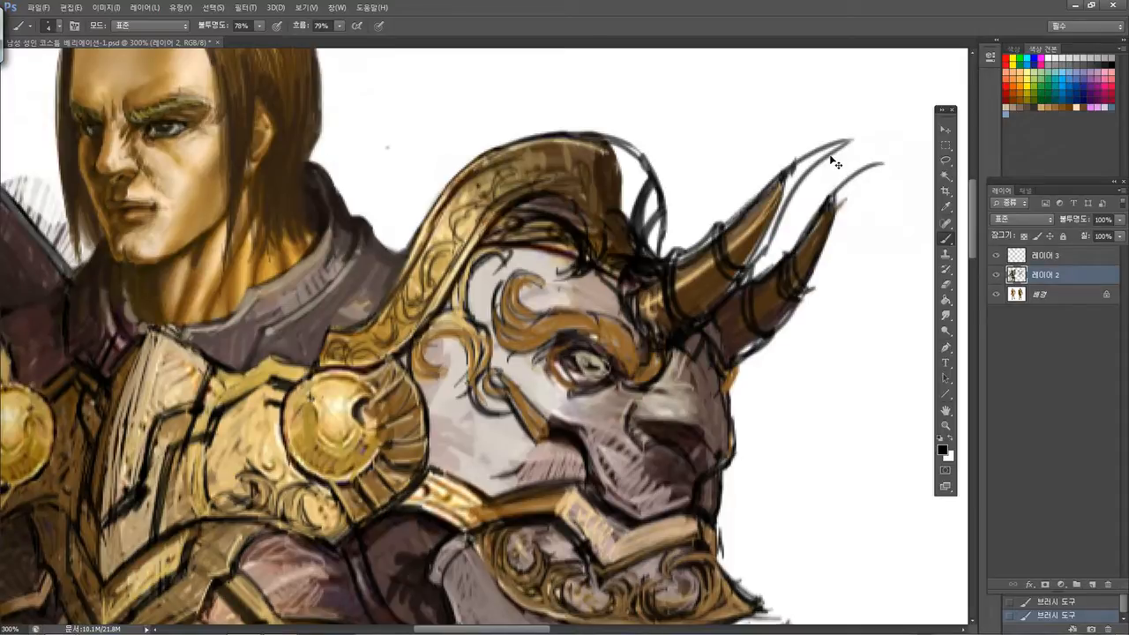
key(ctrl+minus)
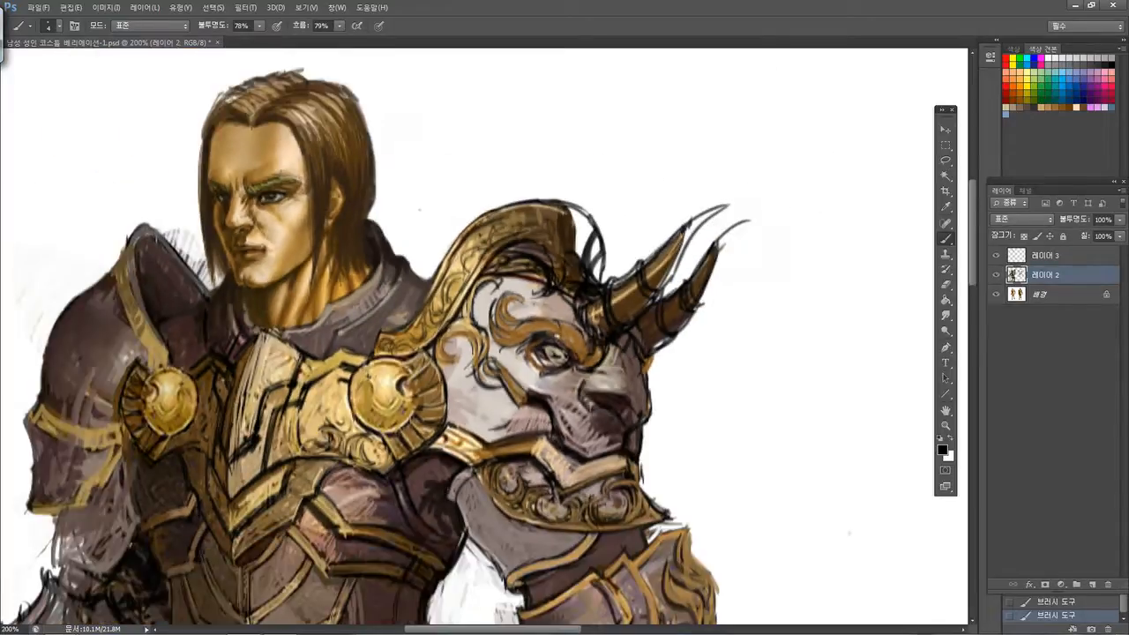
key(ctrl+z)
mouse_move(696, 283)
mouse_down()
mouse_move(757, 240)
mouse_move(761, 255)
mouse_move(755, 243)
mouse_move(715, 274)
mouse_move(689, 317)
mouse_up()
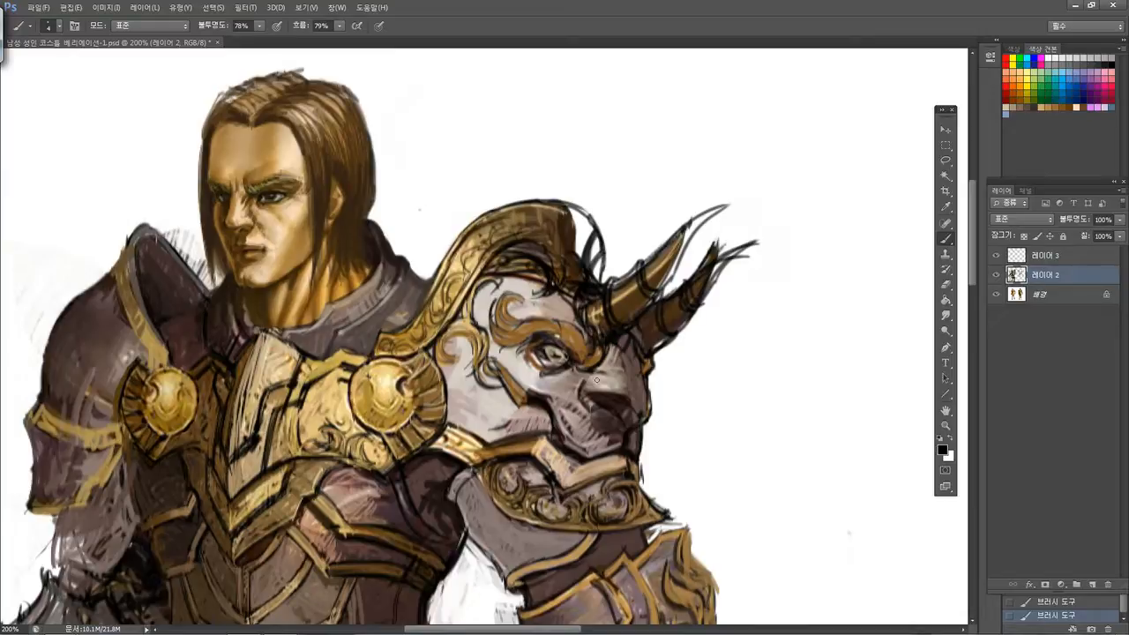
Rework the beast's muzzle with dark lines along the nose, snout contour, upper lip and chin
mouse_move(584, 383)
mouse_down()
mouse_move(639, 368)
mouse_move(644, 378)
mouse_move(614, 384)
mouse_move(653, 402)
mouse_up()
mouse_move(650, 362)
mouse_down()
mouse_move(649, 416)
mouse_move(634, 436)
mouse_up()
mouse_move(595, 371)
mouse_down()
mouse_move(585, 407)
mouse_move(605, 415)
mouse_move(591, 390)
mouse_move(630, 413)
mouse_move(610, 427)
mouse_move(647, 398)
mouse_move(652, 409)
mouse_move(628, 450)
mouse_up()
drag(730, 297, 774, 252)
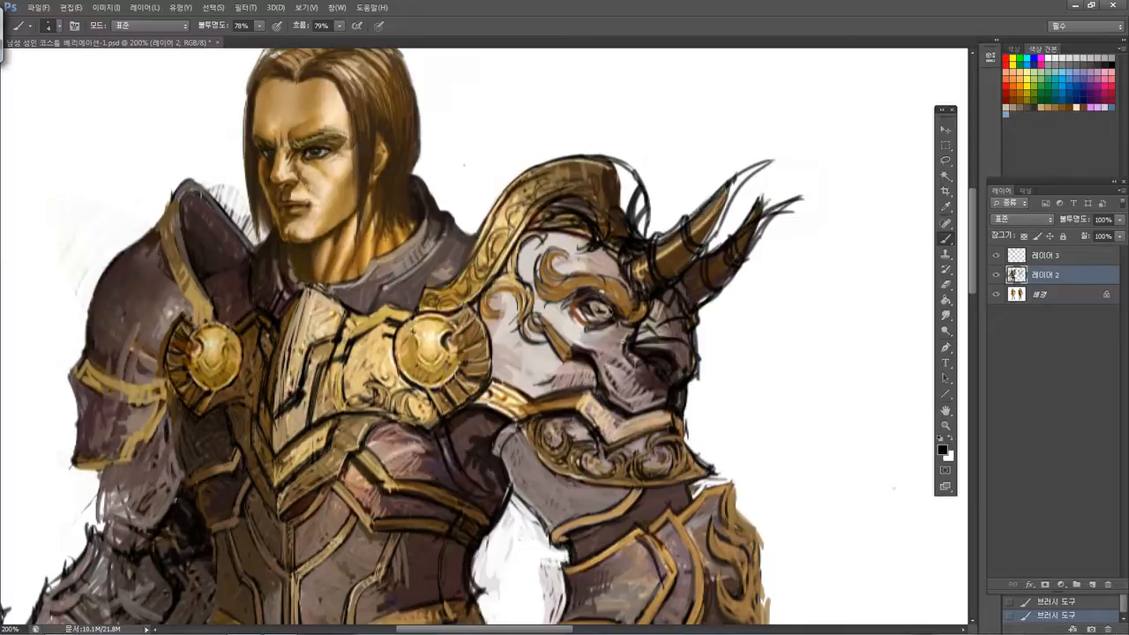
drag(628, 343, 589, 377)
drag(628, 341, 591, 386)
drag(629, 347, 589, 378)
mouse_move(696, 380)
mouse_down()
mouse_move(684, 411)
mouse_move(689, 395)
mouse_move(661, 404)
mouse_move(685, 422)
mouse_move(660, 400)
mouse_move(671, 410)
mouse_up()
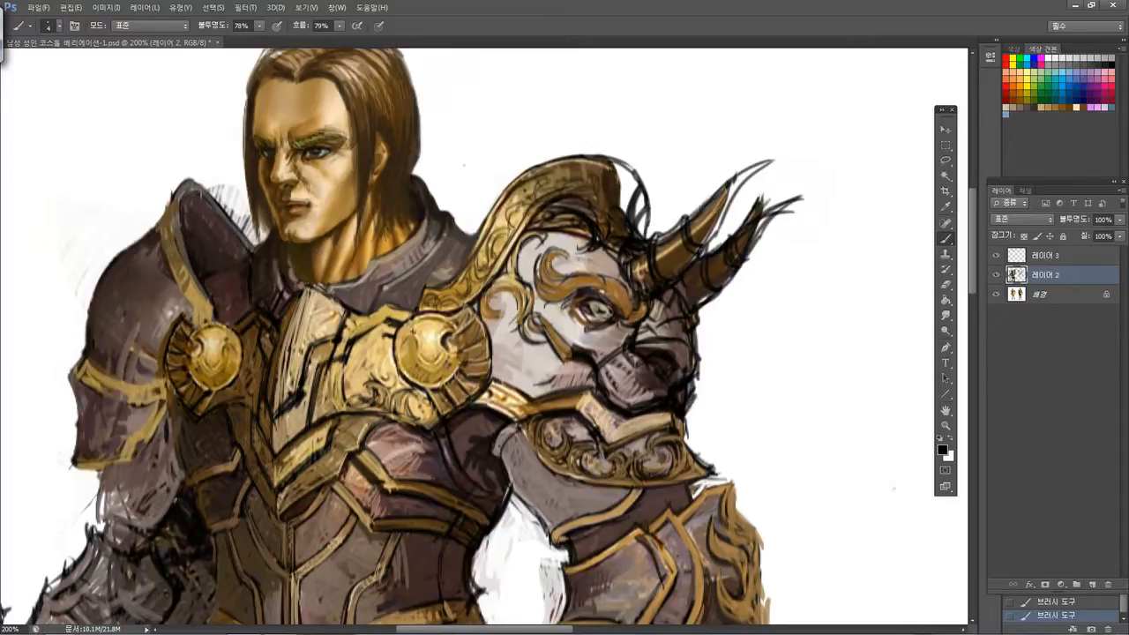
Deepen the beast's eye with dark strokes around the pupil, the lower lid and the outer corner
mouse_move(595, 296)
mouse_down()
mouse_move(618, 332)
mouse_move(592, 317)
mouse_up()
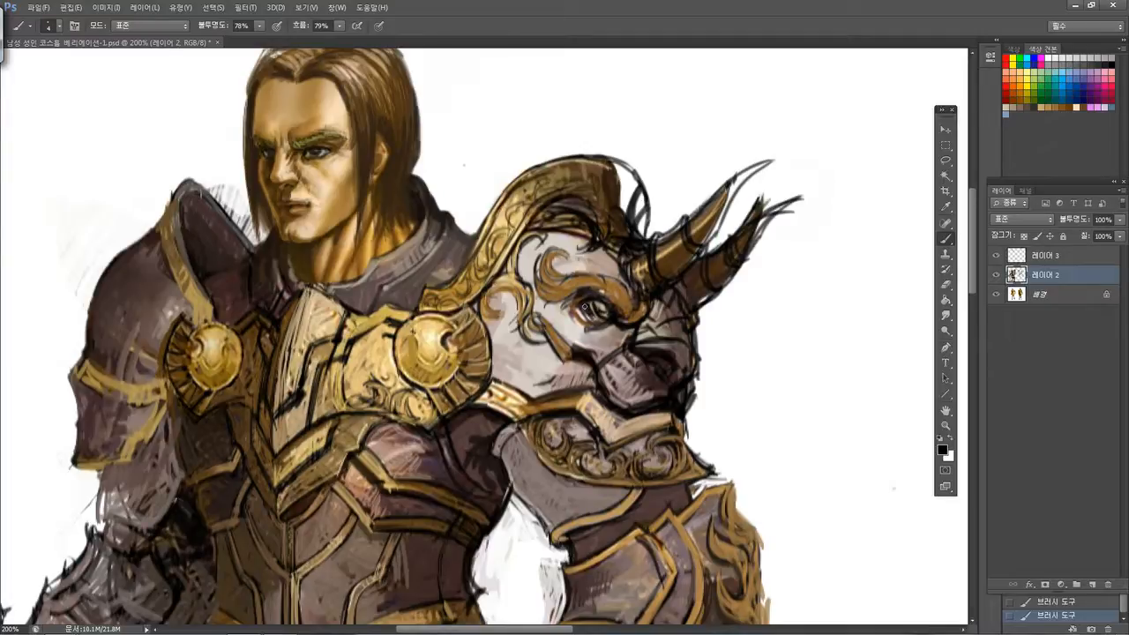
drag(596, 323, 608, 322)
mouse_move(587, 330)
mouse_down()
mouse_move(607, 326)
mouse_move(571, 306)
mouse_up()
drag(552, 303, 573, 303)
Brush a sampled light gray onto the beast's eyelids, cheek and snout, and add light accents along both horns
alt+click(565, 317)
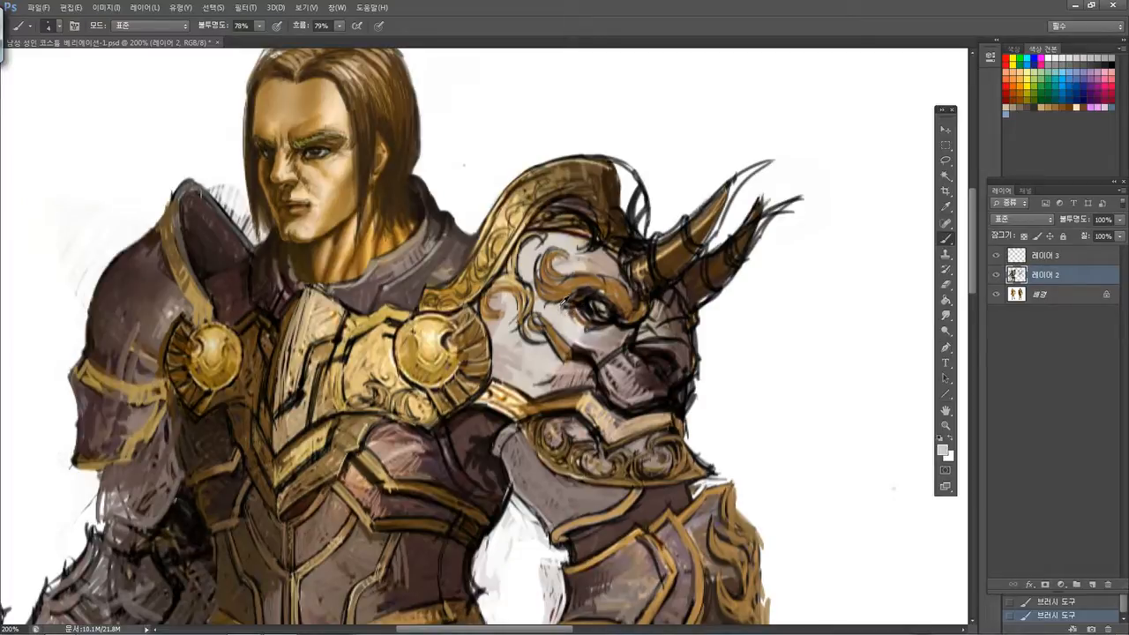
drag(559, 310, 643, 324)
drag(607, 290, 653, 314)
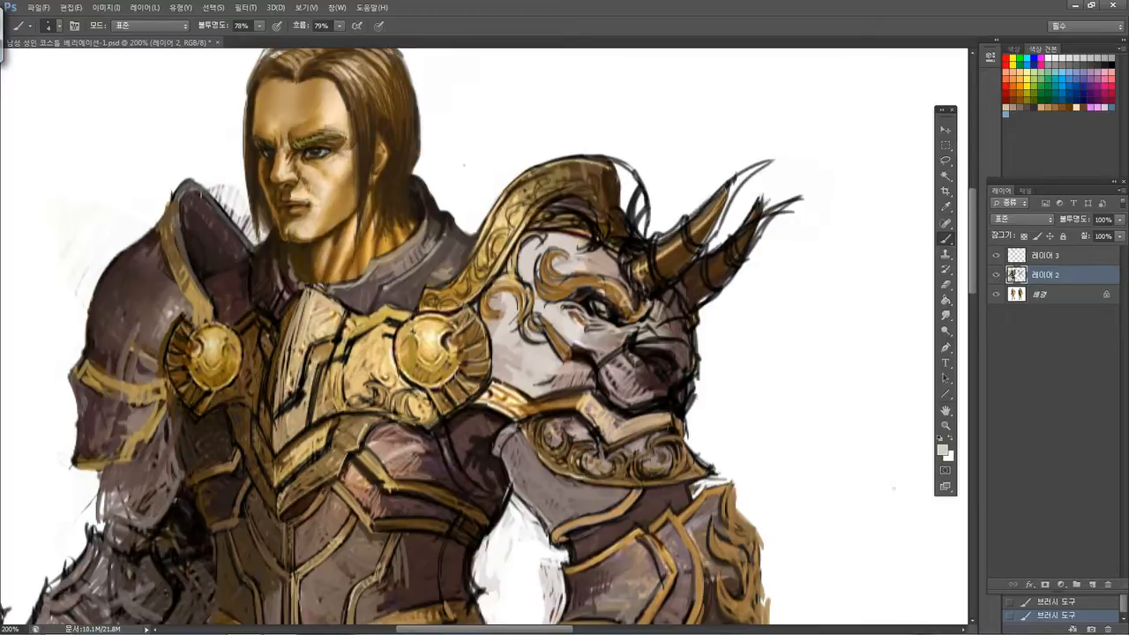
mouse_move(662, 326)
mouse_down()
mouse_move(661, 346)
mouse_move(691, 354)
mouse_up()
mouse_move(675, 328)
mouse_down()
mouse_move(689, 325)
mouse_move(674, 296)
mouse_up()
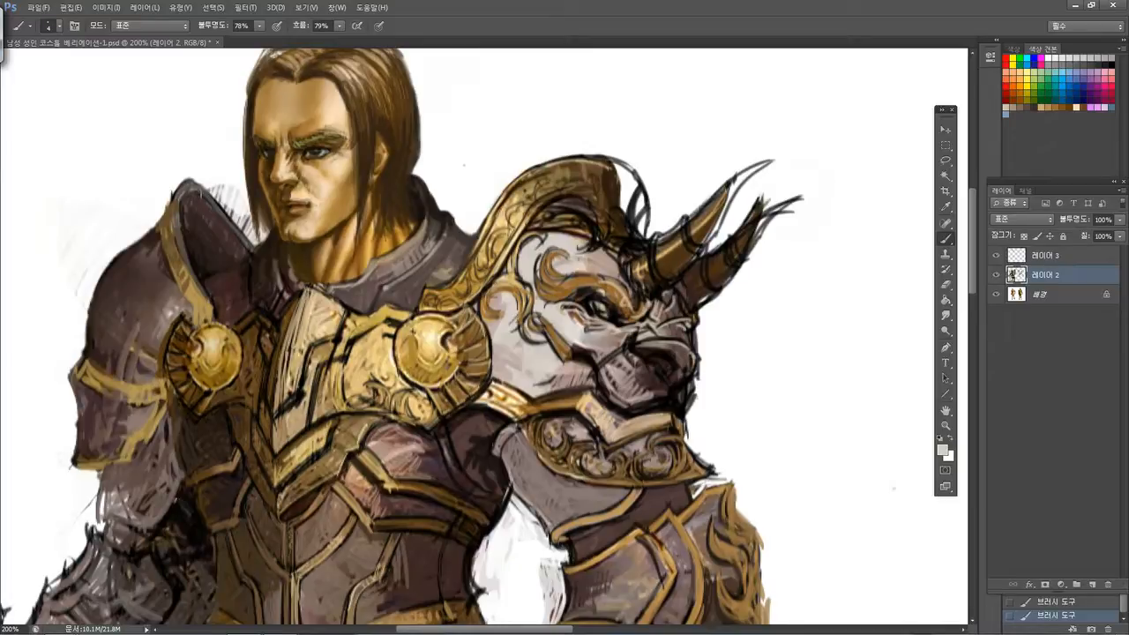
mouse_move(657, 267)
mouse_down()
mouse_move(660, 253)
mouse_move(686, 244)
mouse_move(682, 257)
mouse_move(645, 256)
mouse_move(722, 202)
mouse_up()
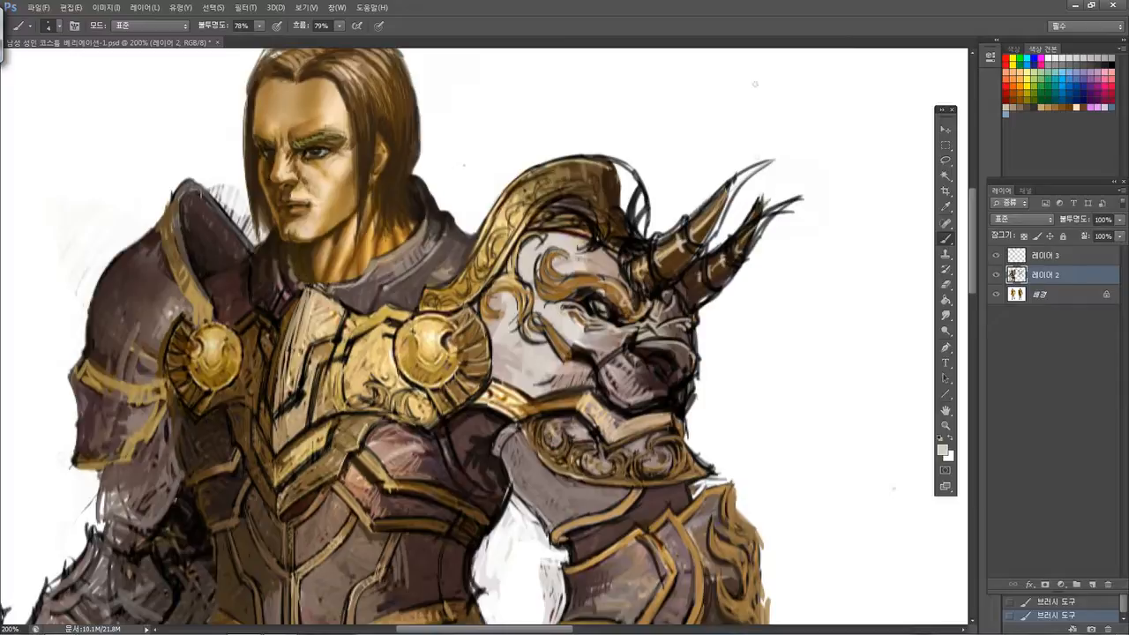
Fill the front horn's extended tip with a sampled dark brown and tone down the black lines along its body and base
alt+click(711, 222)
drag(727, 201, 702, 255)
mouse_move(660, 237)
mouse_down()
mouse_move(667, 230)
mouse_move(660, 236)
mouse_up()
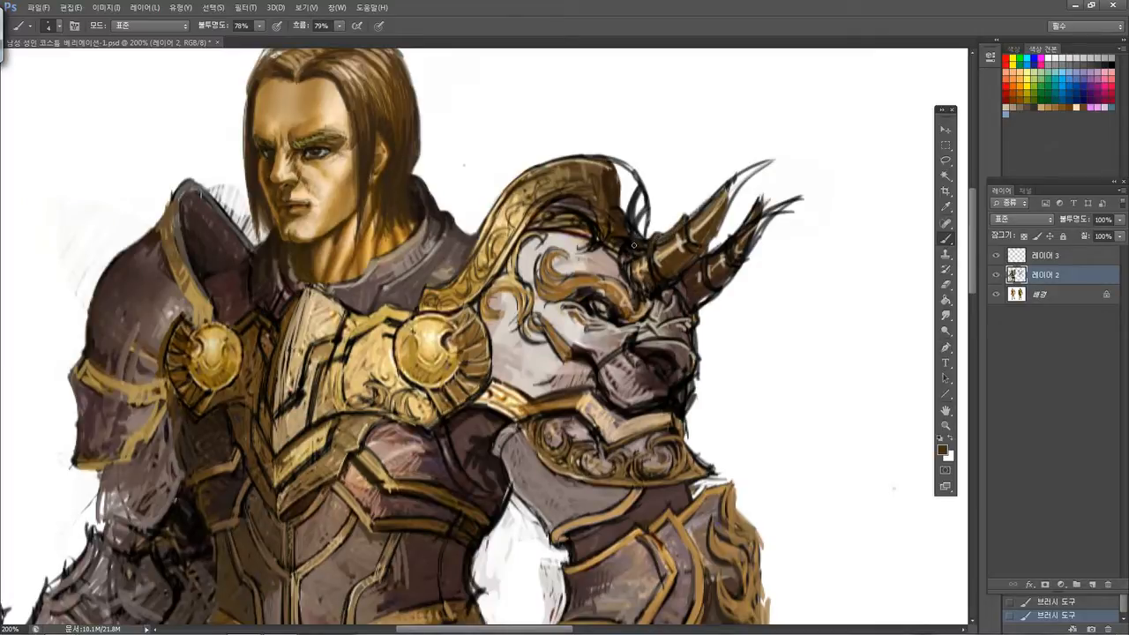
drag(631, 243, 626, 258)
drag(736, 182, 774, 163)
key(ctrl+z)
mouse_move(732, 183)
mouse_down()
mouse_move(774, 160)
mouse_move(743, 182)
mouse_move(753, 174)
mouse_up()
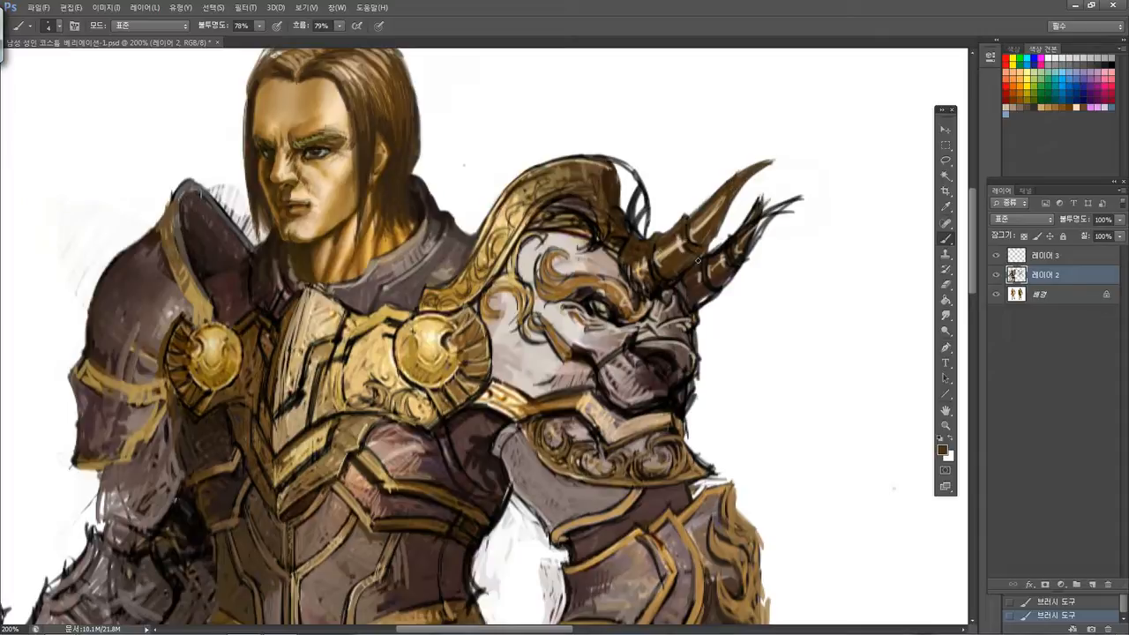
Sample a light tan from the front horn and brush highlights along its upper edge and ringed base
alt+click(693, 223)
mouse_move(688, 221)
mouse_down()
mouse_move(694, 242)
mouse_move(739, 179)
mouse_up()
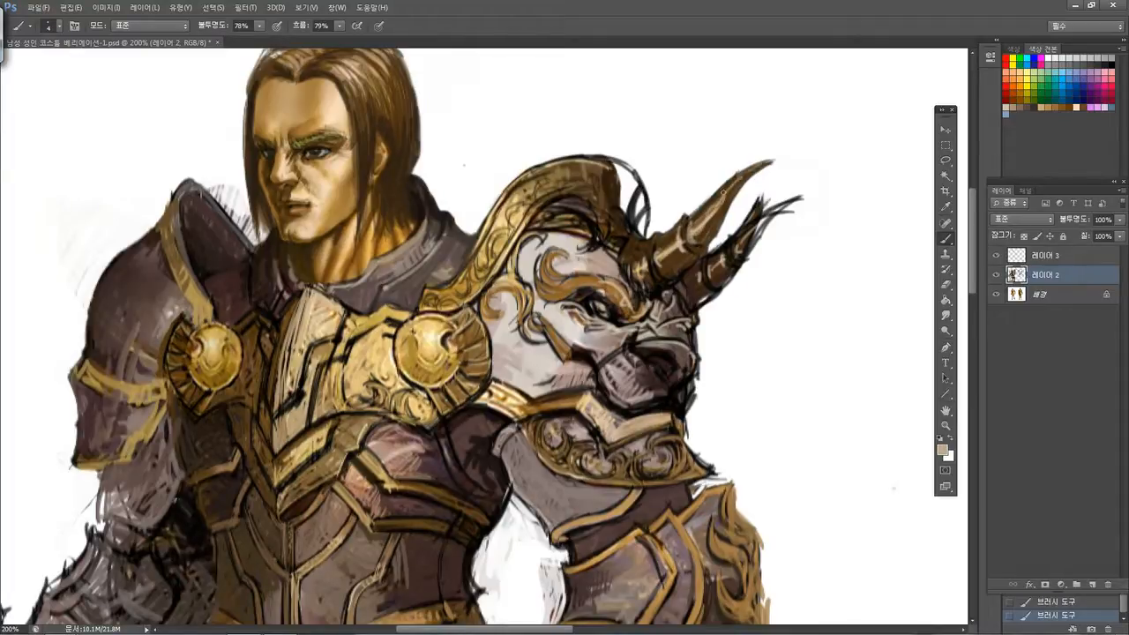
mouse_move(652, 248)
mouse_down()
mouse_move(657, 266)
mouse_move(634, 265)
mouse_up()
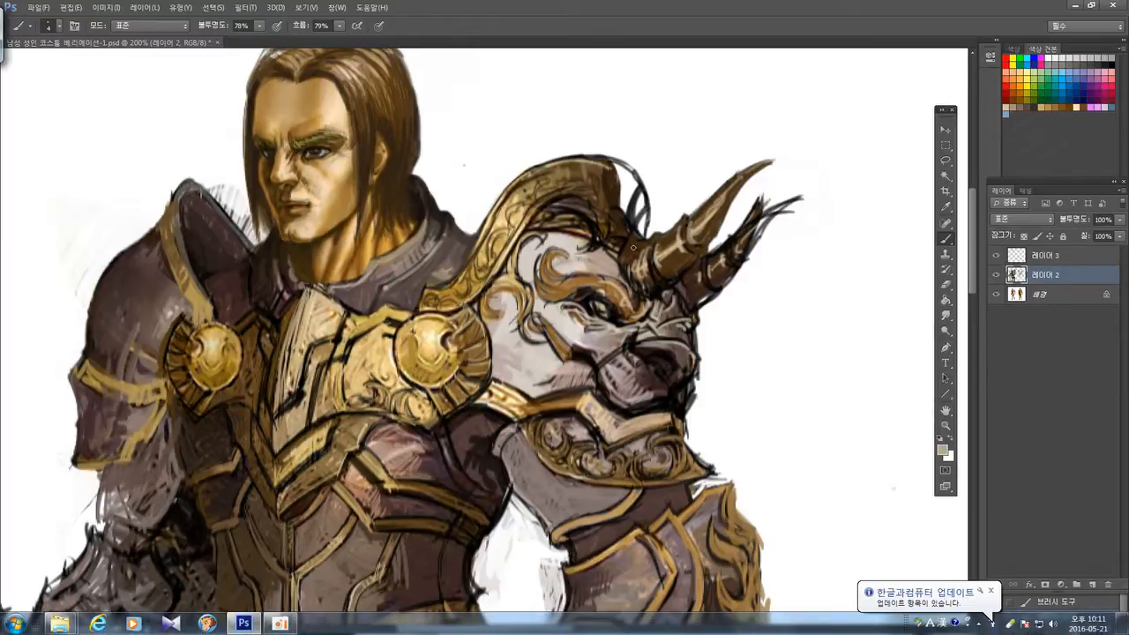
drag(628, 247, 633, 270)
Paint out the rough sketch lines around the rear horn's upper edge and tip with a sampled white
alt+click(734, 217)
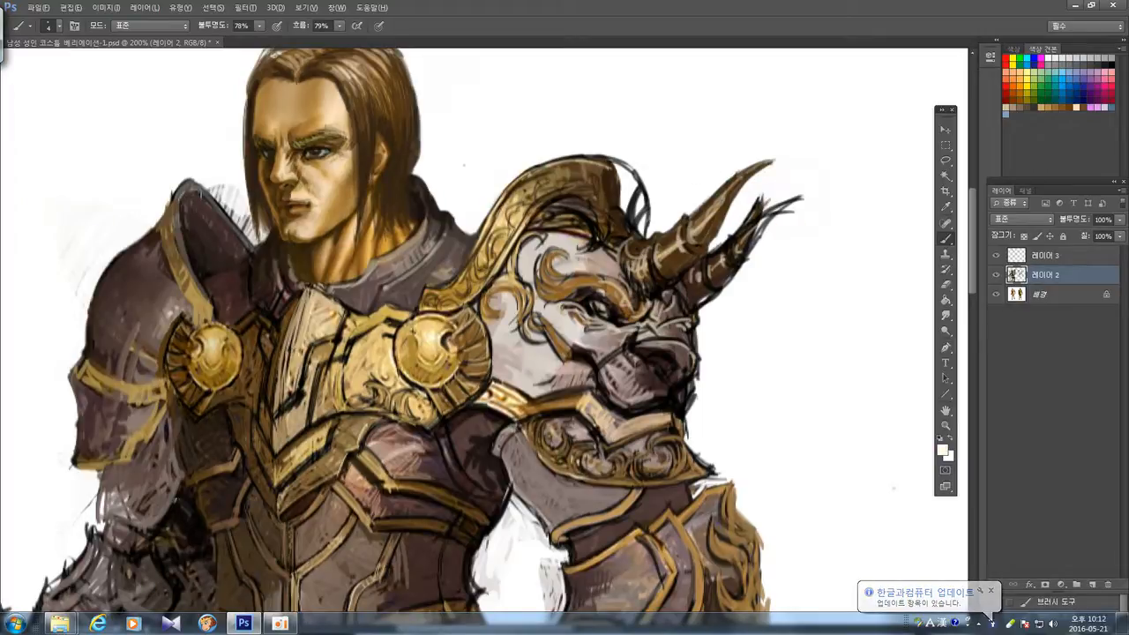
drag(732, 233, 782, 188)
mouse_move(748, 221)
mouse_down()
mouse_move(711, 223)
mouse_move(777, 211)
mouse_move(756, 233)
mouse_move(806, 196)
mouse_up()
Fill the rear horn and its curved tip with a sampled dark brown, and clean its lower edge with sampled white
alt+click(714, 223)
drag(757, 246, 792, 206)
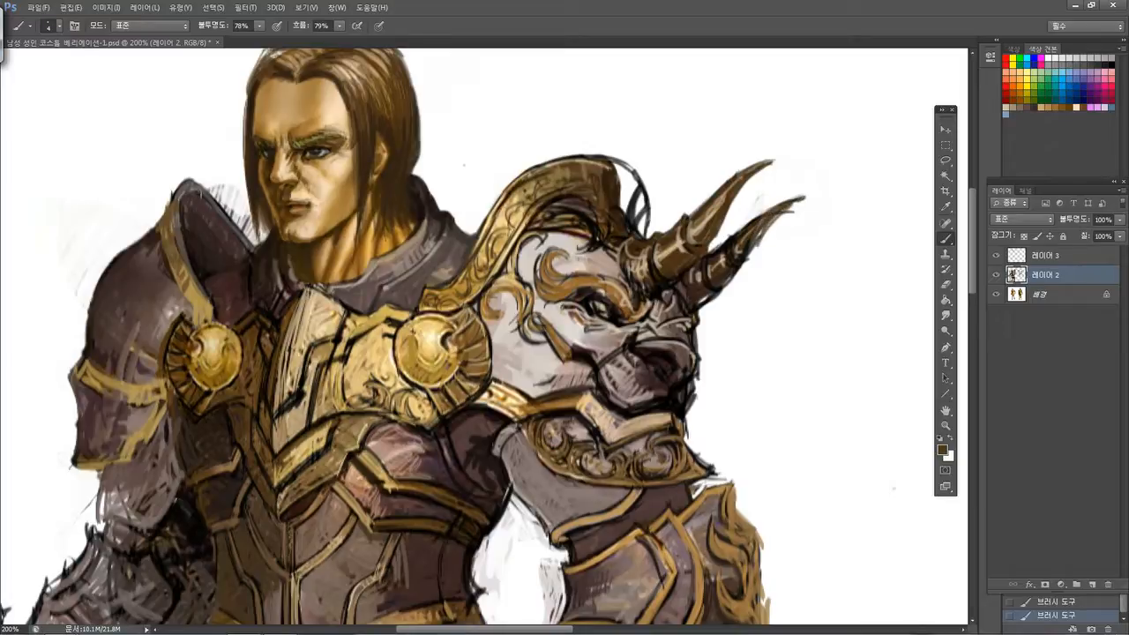
drag(757, 238, 764, 228)
drag(694, 307, 729, 279)
alt+click(800, 234)
mouse_move(774, 243)
mouse_down()
mouse_move(789, 210)
mouse_move(768, 254)
mouse_move(718, 294)
mouse_up()
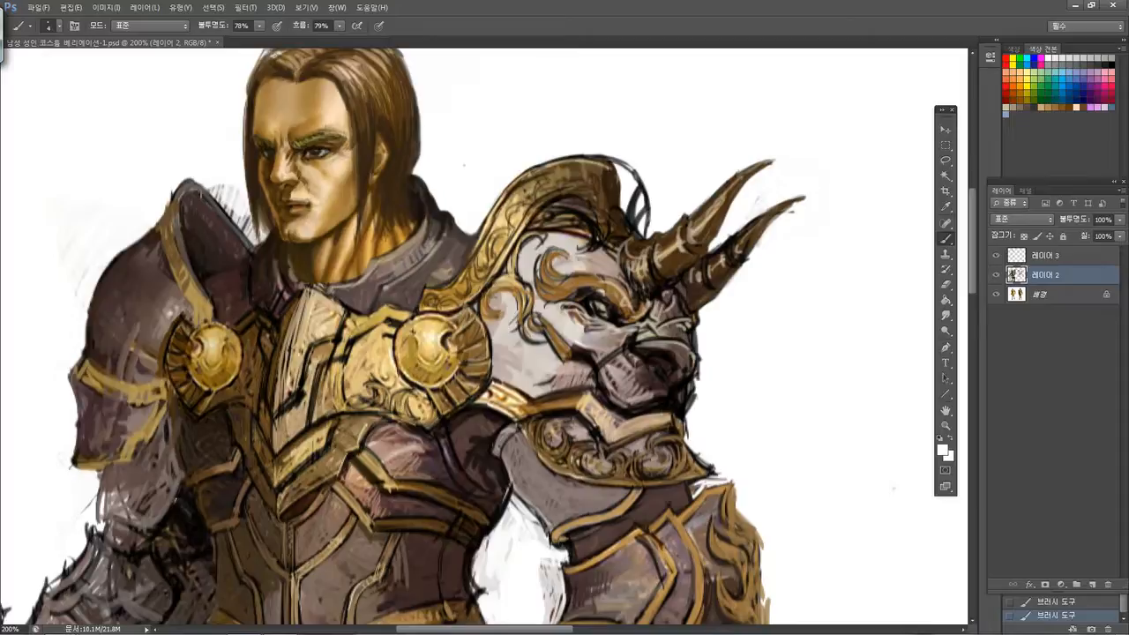
Rework the rear horn's base with sampled dark tones and add black strokes along its underside
alt+click(685, 285)
alt+click(683, 292)
drag(687, 278, 695, 299)
alt+click(682, 292)
mouse_move(685, 282)
mouse_down()
mouse_move(697, 317)
mouse_move(678, 304)
mouse_move(677, 322)
mouse_move(662, 324)
mouse_move(691, 310)
mouse_up()
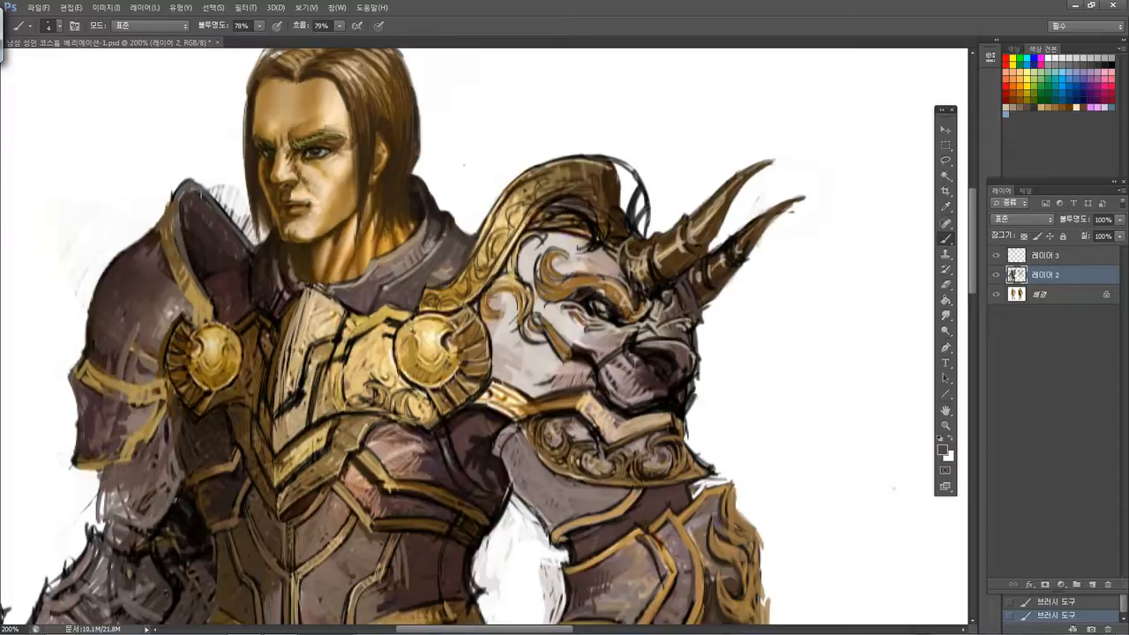
alt+click(666, 281)
mouse_move(684, 293)
mouse_down()
mouse_move(698, 315)
mouse_move(728, 295)
mouse_up()
Lasso the pauldron's rear horn and shift the selection slightly away from the beast head
click(945, 160)
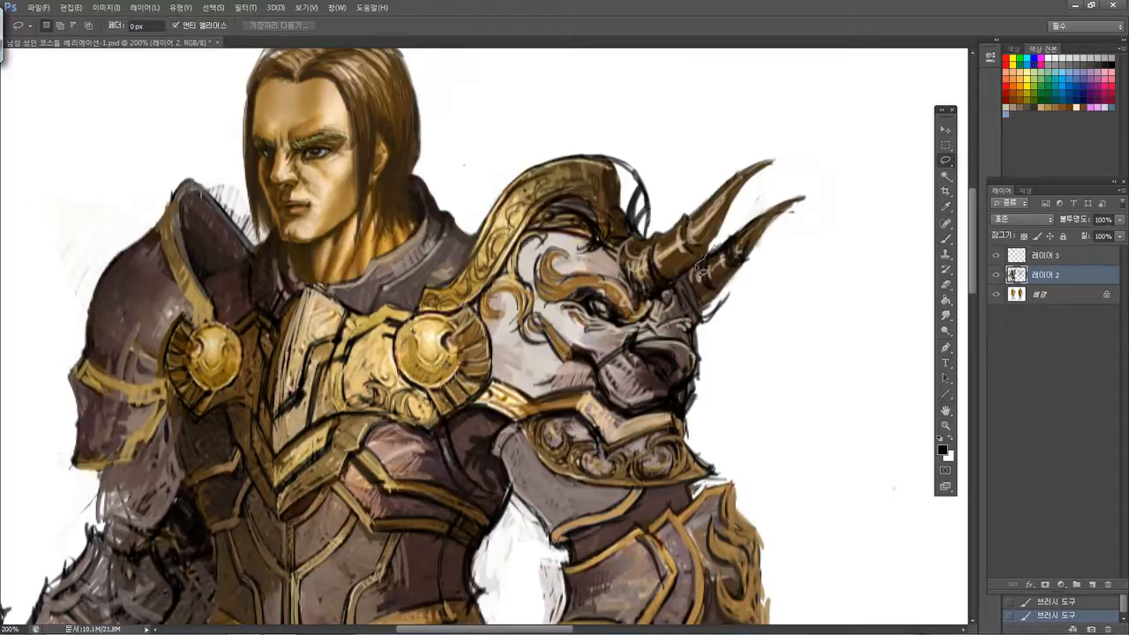
mouse_move(695, 277)
mouse_down()
mouse_move(701, 298)
mouse_move(729, 295)
mouse_move(823, 202)
mouse_move(794, 203)
mouse_move(814, 191)
mouse_move(724, 252)
mouse_up()
click(946, 129)
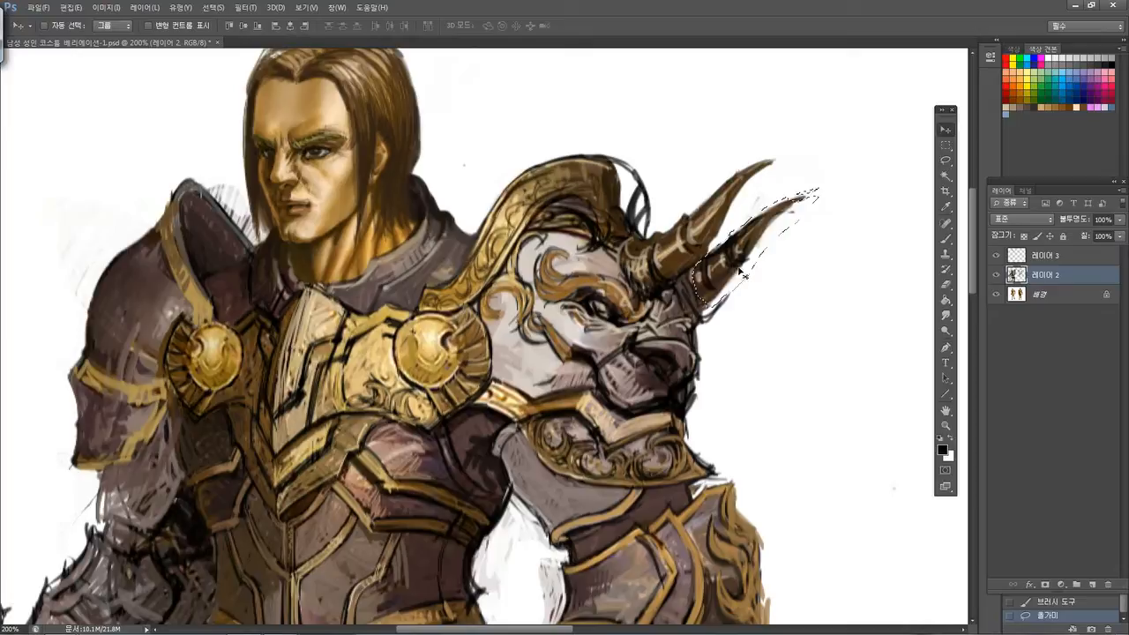
drag(742, 269, 747, 271)
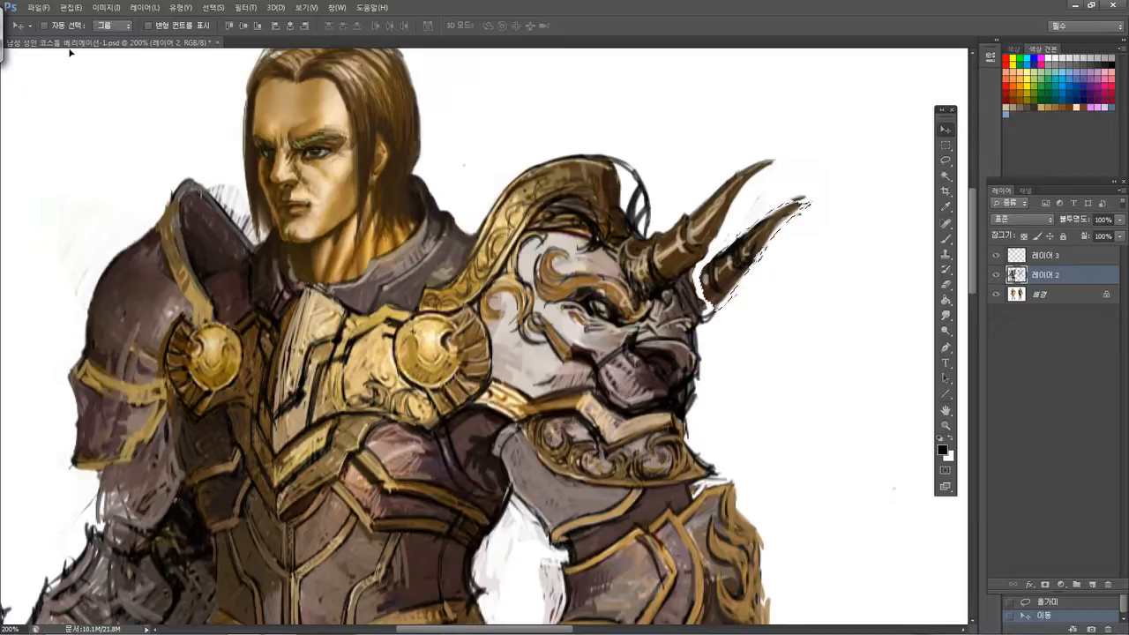
Warp the selected rear horn so its shaft bends in a stronger curve, and apply the transformation
click(69, 9)
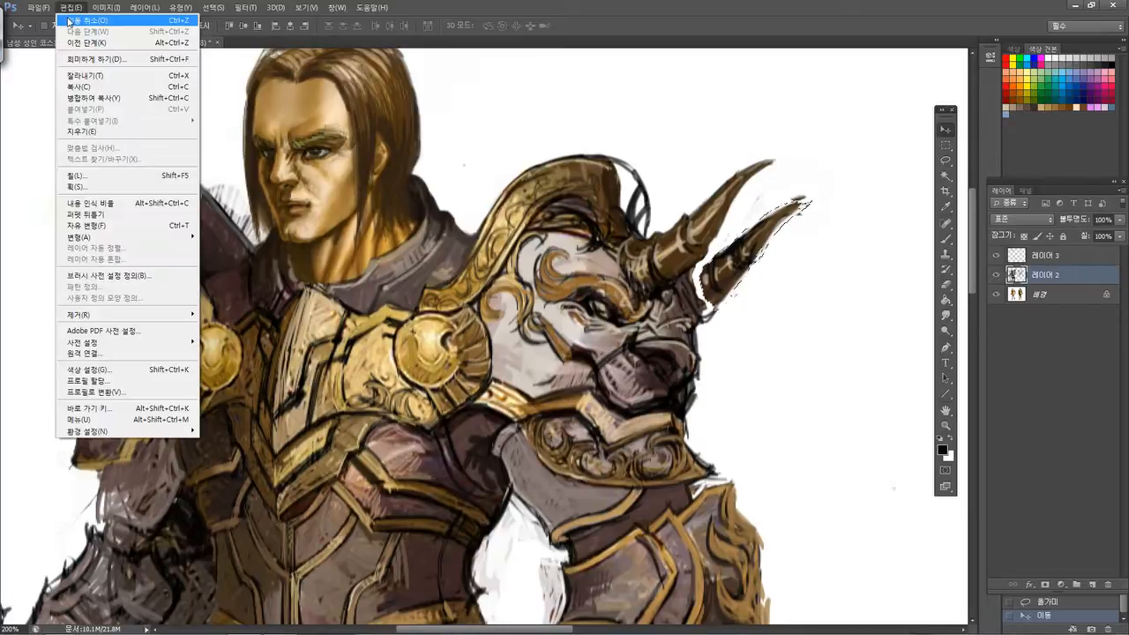
mouse_move(191, 240)
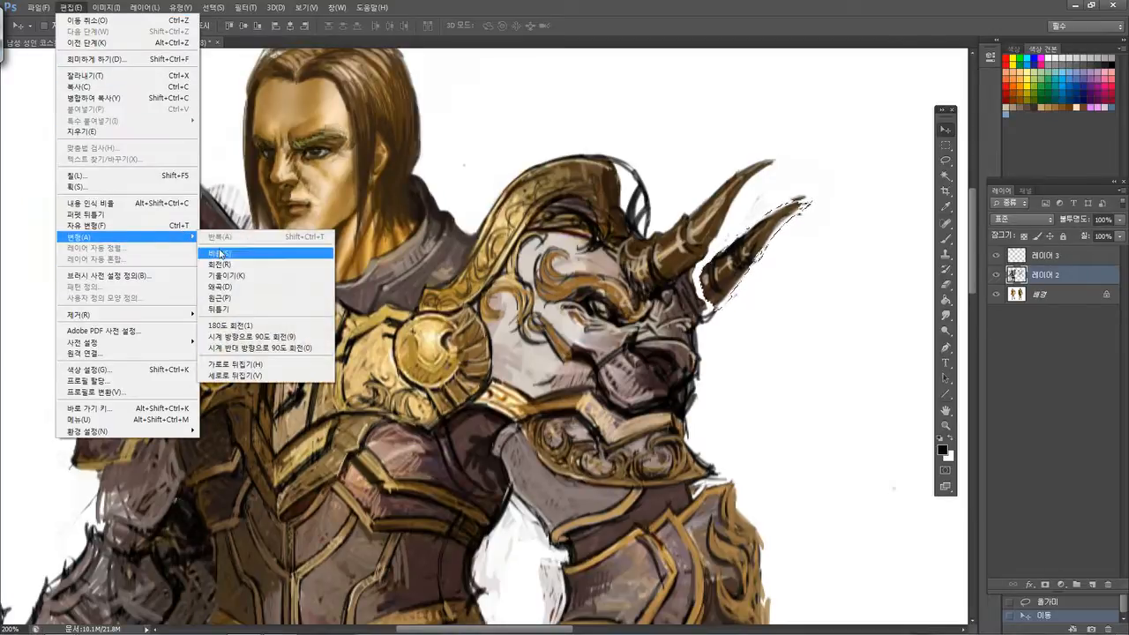
click(229, 311)
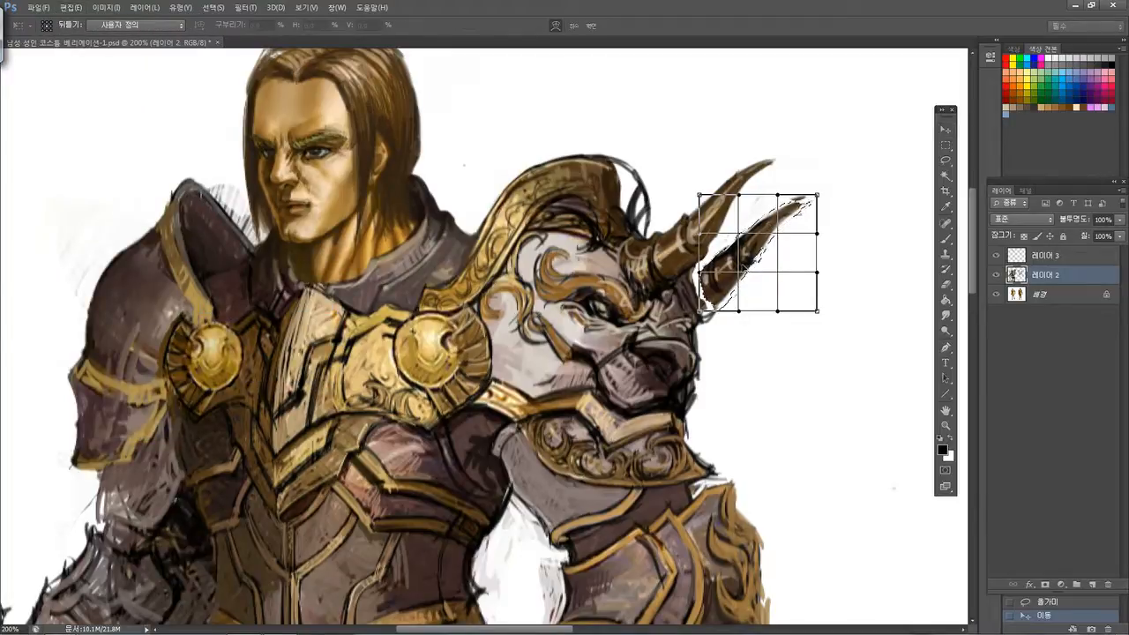
drag(759, 253, 749, 239)
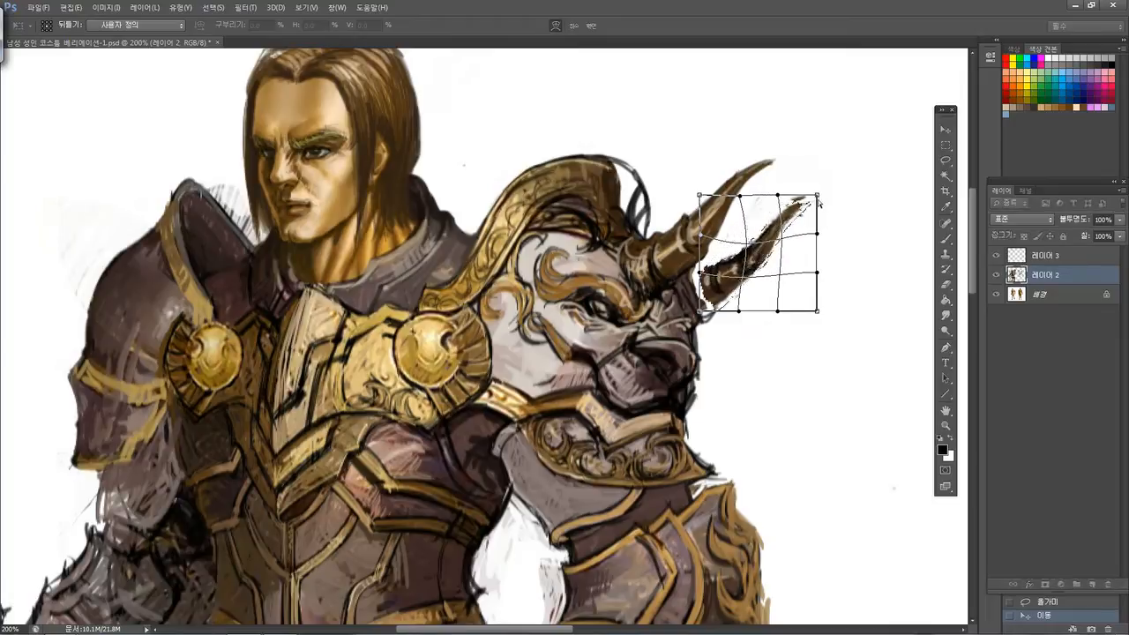
drag(817, 194, 821, 195)
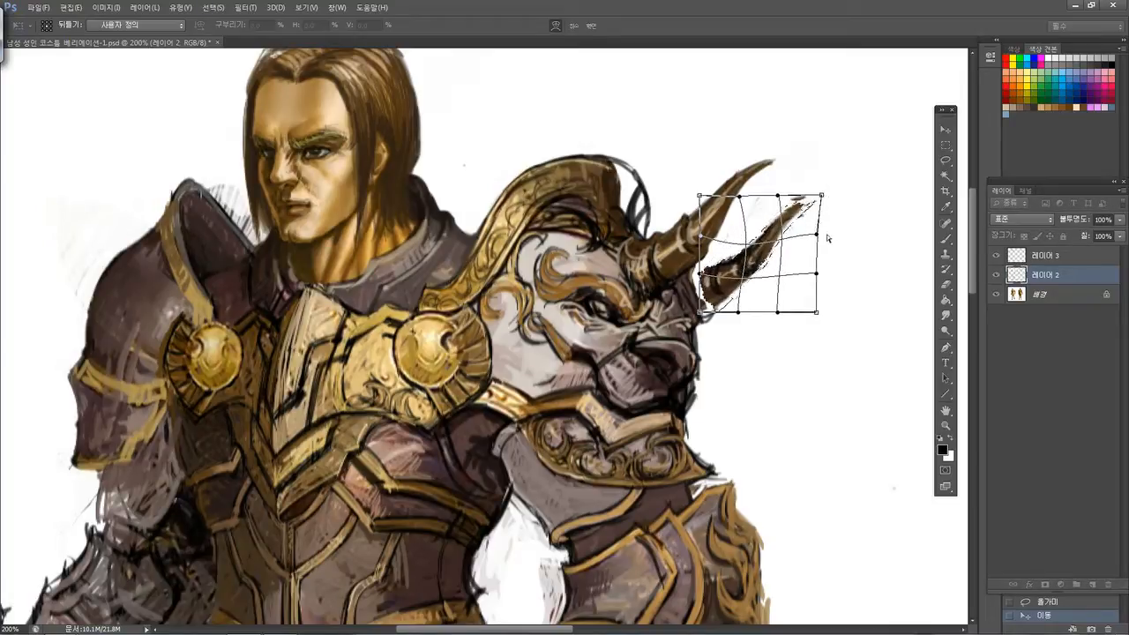
drag(739, 312, 734, 306)
key(Return)
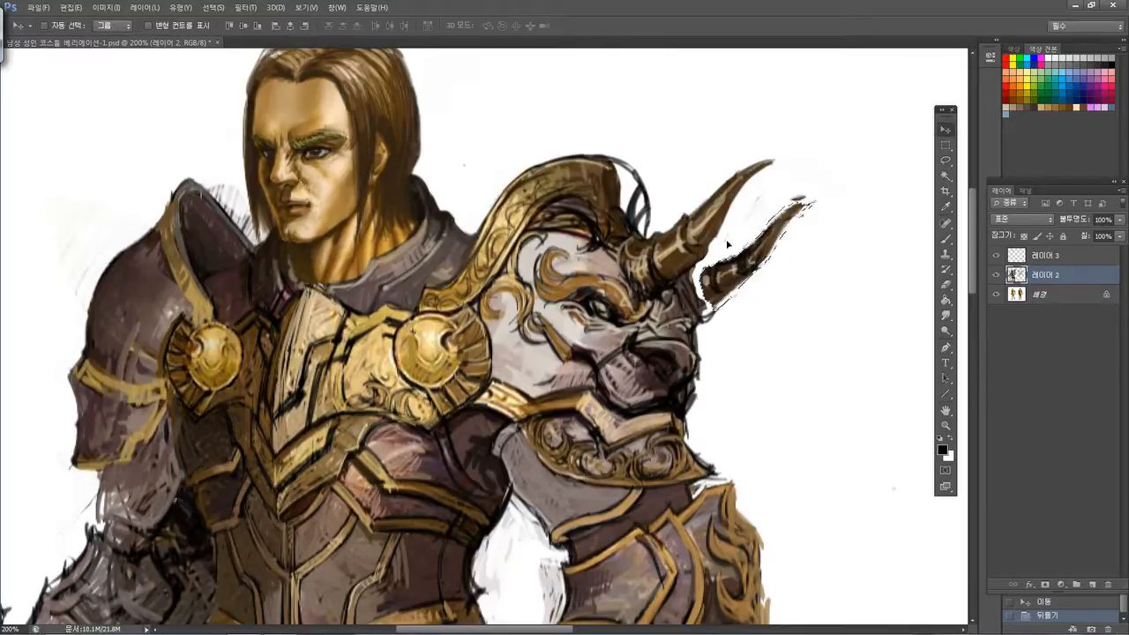
Move the warped rear horn back against the beast head and deselect it
mouse_move(730, 277)
mouse_down()
mouse_move(744, 287)
mouse_move(721, 294)
mouse_up()
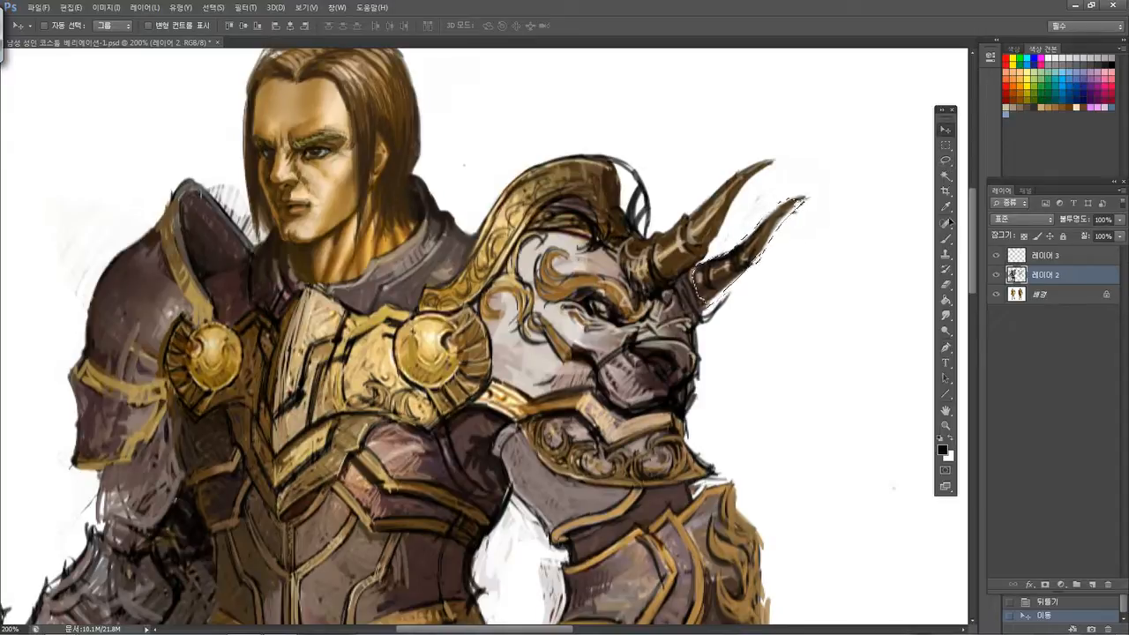
click(945, 159)
key(ctrl+d)
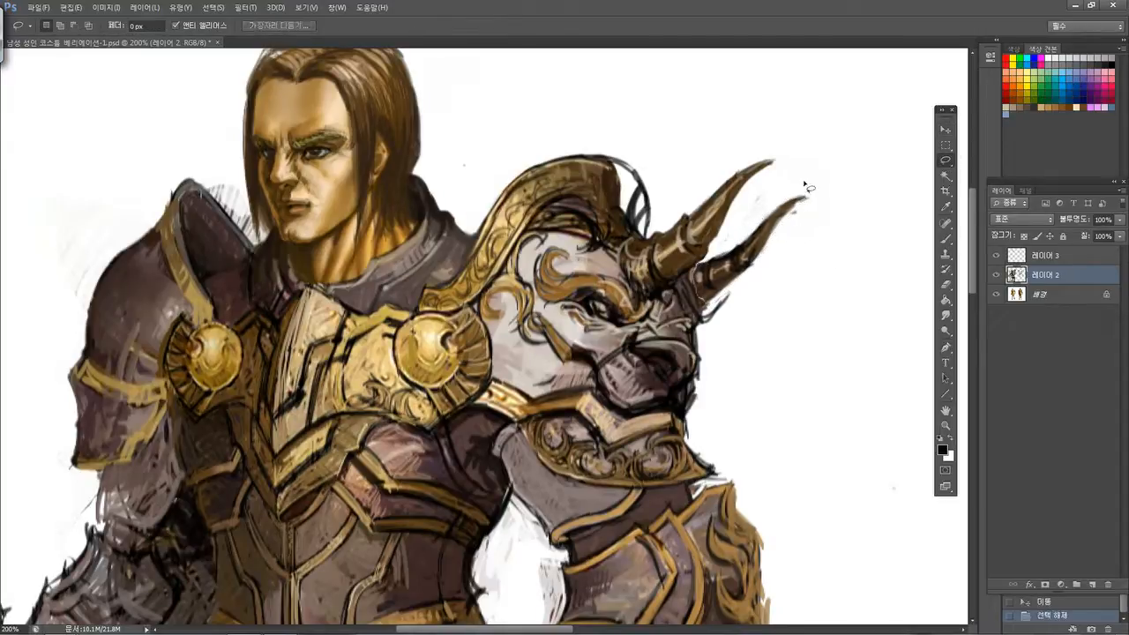
Blend the rear horn's base into the head with sampled brown and grey tones, and touch up both horns toward their tips
click(944, 241)
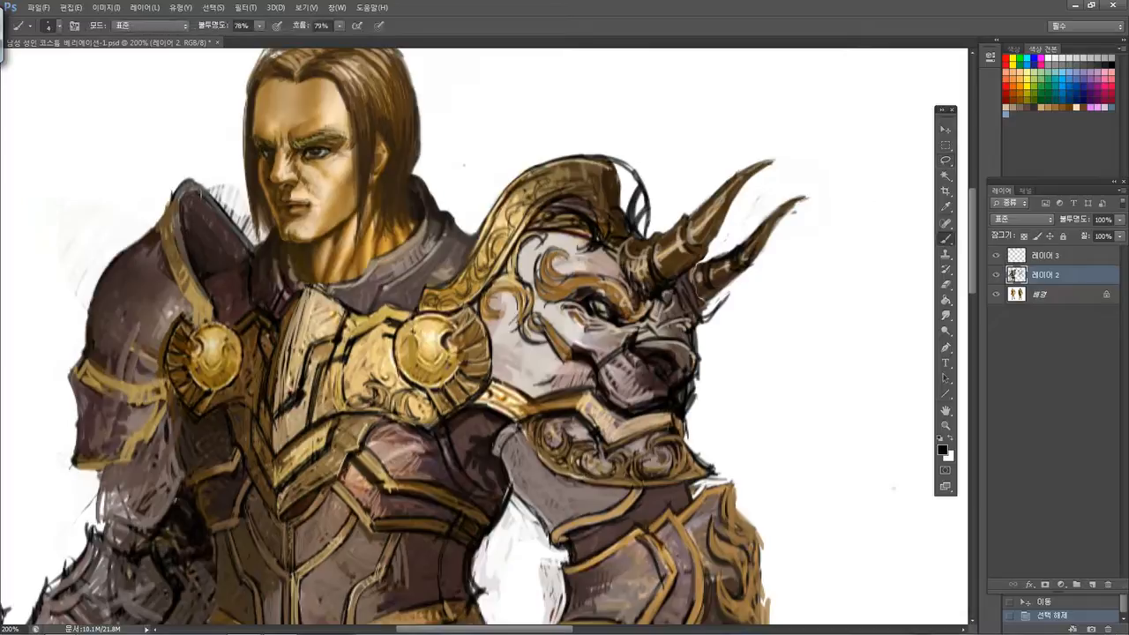
alt+click(673, 263)
mouse_move(699, 287)
mouse_down()
mouse_move(711, 295)
mouse_move(703, 267)
mouse_move(696, 284)
mouse_up()
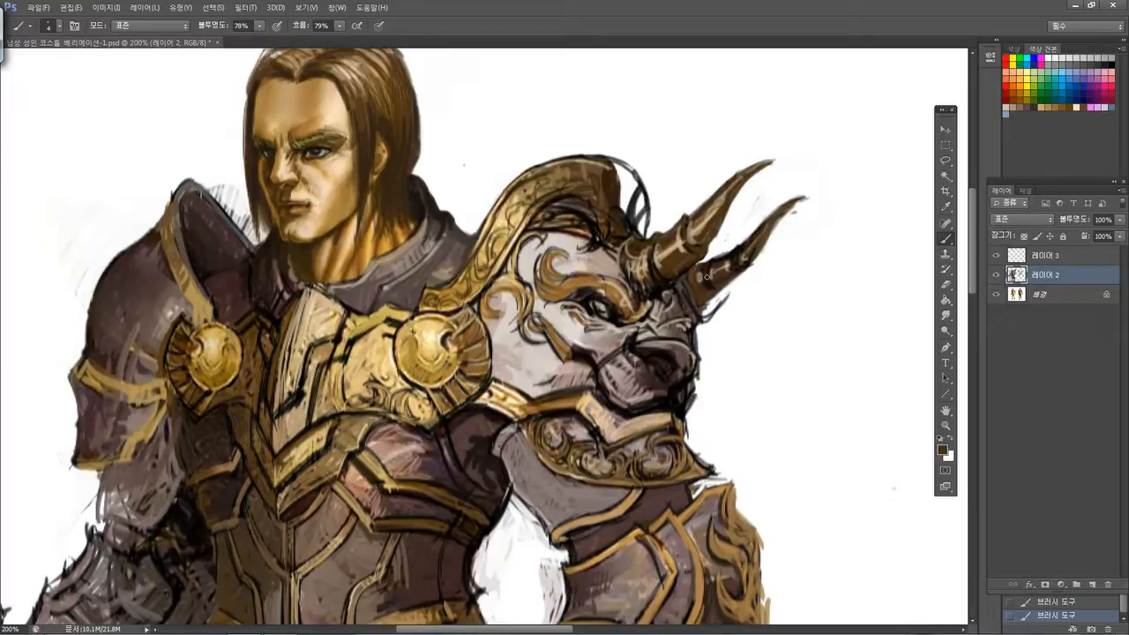
alt+click(705, 270)
drag(657, 240, 730, 184)
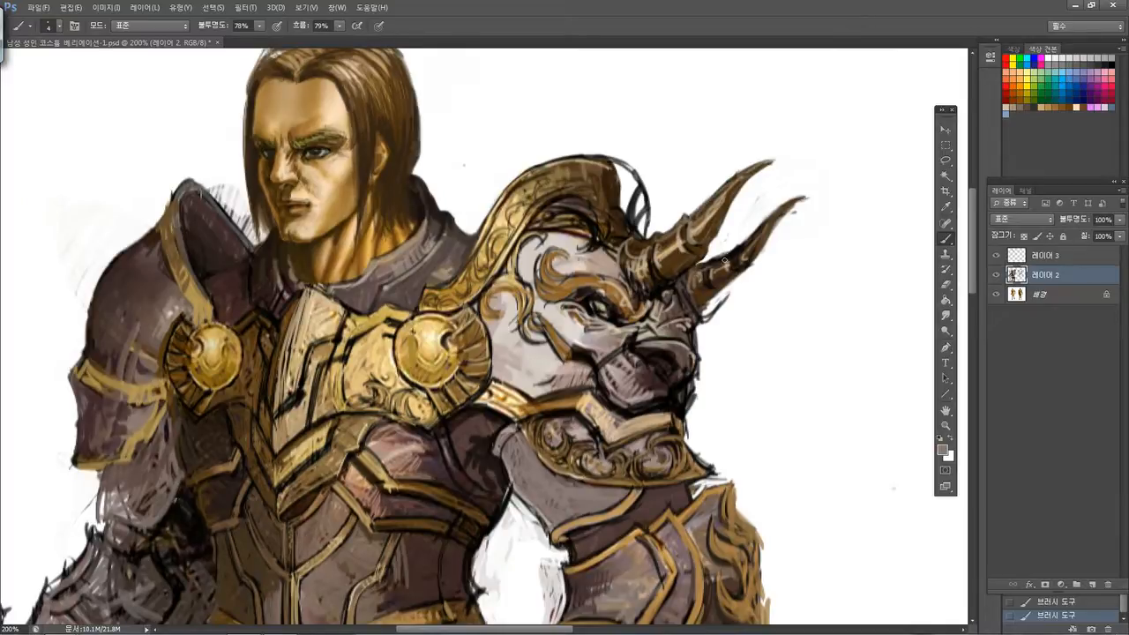
drag(792, 208, 817, 202)
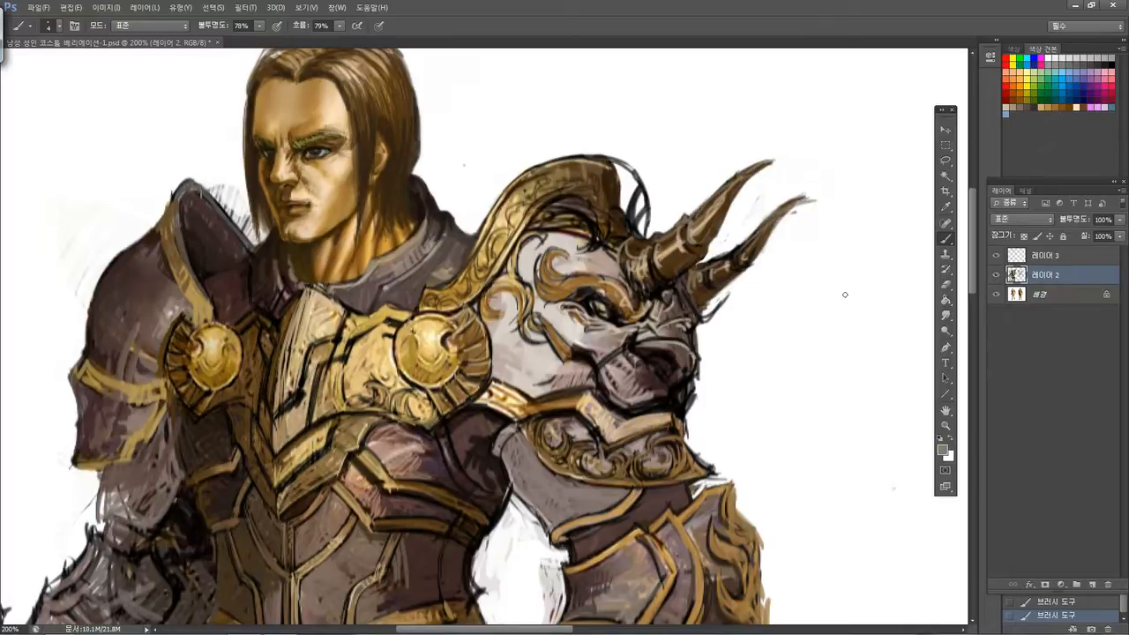
click(945, 426)
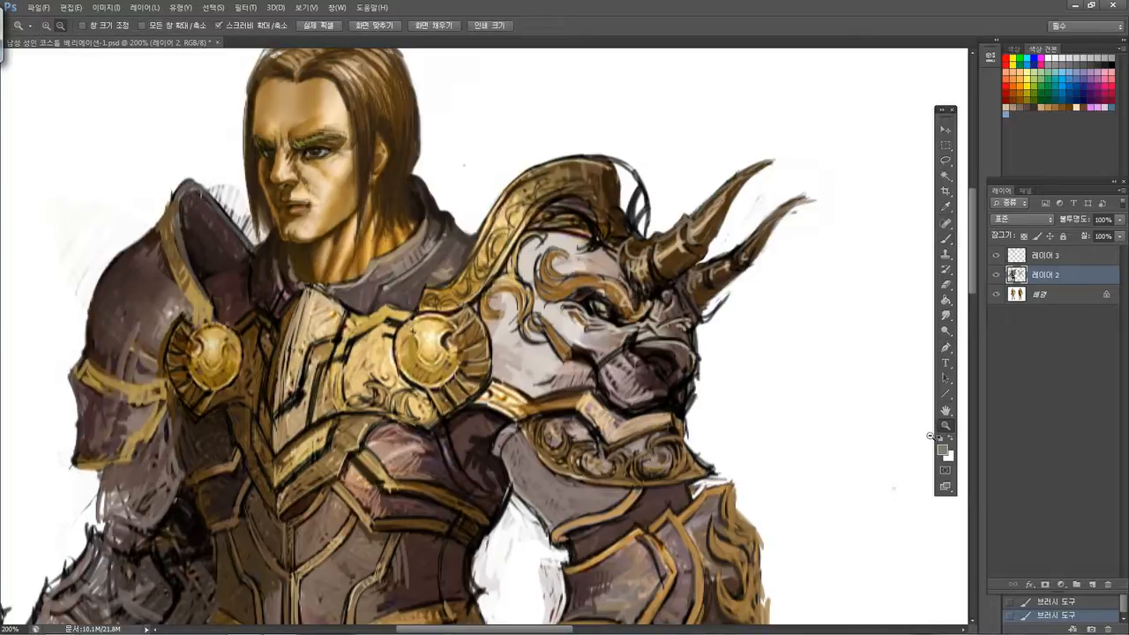
click(945, 239)
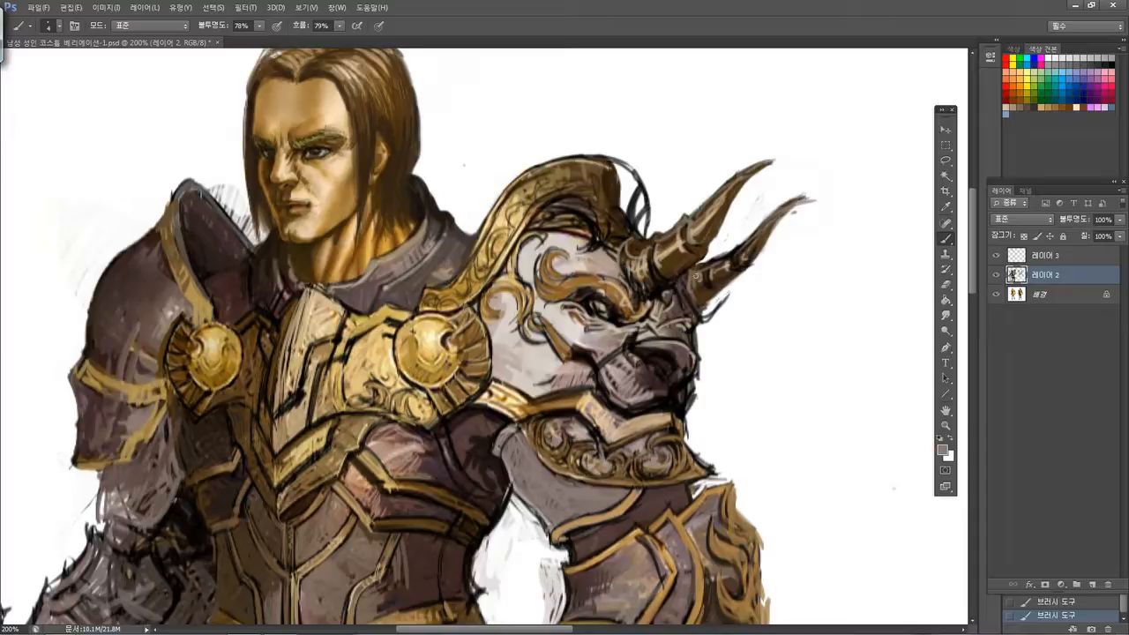
Reset the foreground colour to black and brush wrinkle and contour lines over the beast's snout and forehead below the rear horn
click(941, 439)
drag(632, 245, 670, 231)
drag(697, 272, 693, 367)
mouse_move(700, 321)
mouse_down()
mouse_move(694, 360)
mouse_move(663, 310)
mouse_move(673, 308)
mouse_move(685, 332)
mouse_move(675, 311)
mouse_move(634, 338)
mouse_move(673, 324)
mouse_move(688, 355)
mouse_move(681, 321)
mouse_move(698, 357)
mouse_up()
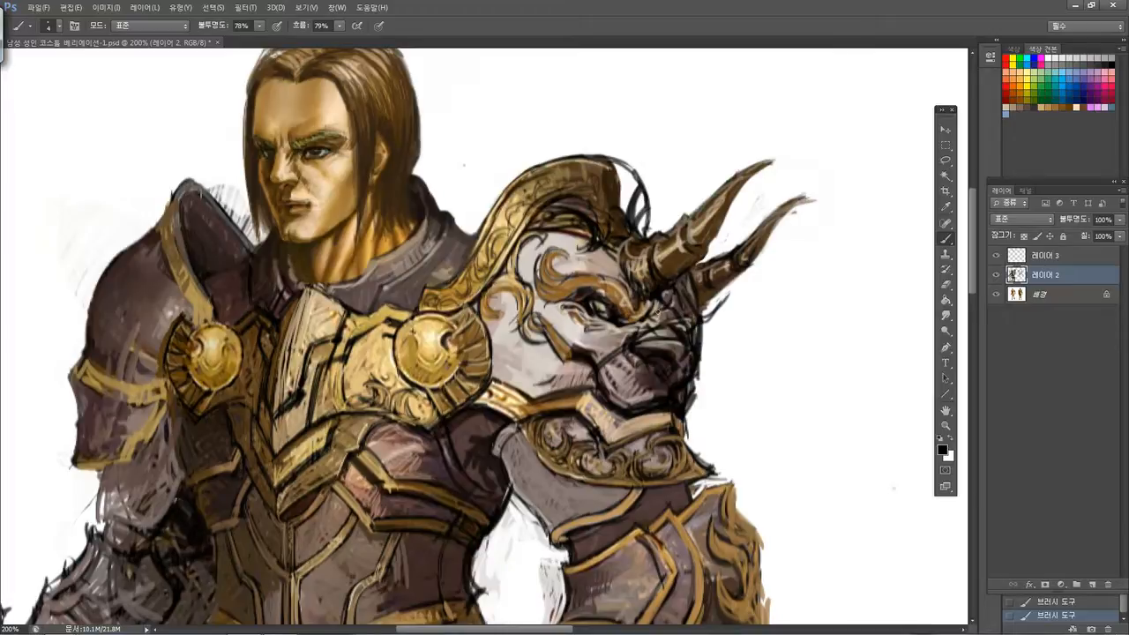
mouse_move(672, 304)
mouse_down()
mouse_move(657, 331)
mouse_move(662, 317)
mouse_move(701, 334)
mouse_up()
mouse_move(703, 284)
mouse_down()
mouse_move(701, 332)
mouse_move(699, 318)
mouse_up()
drag(701, 326, 694, 339)
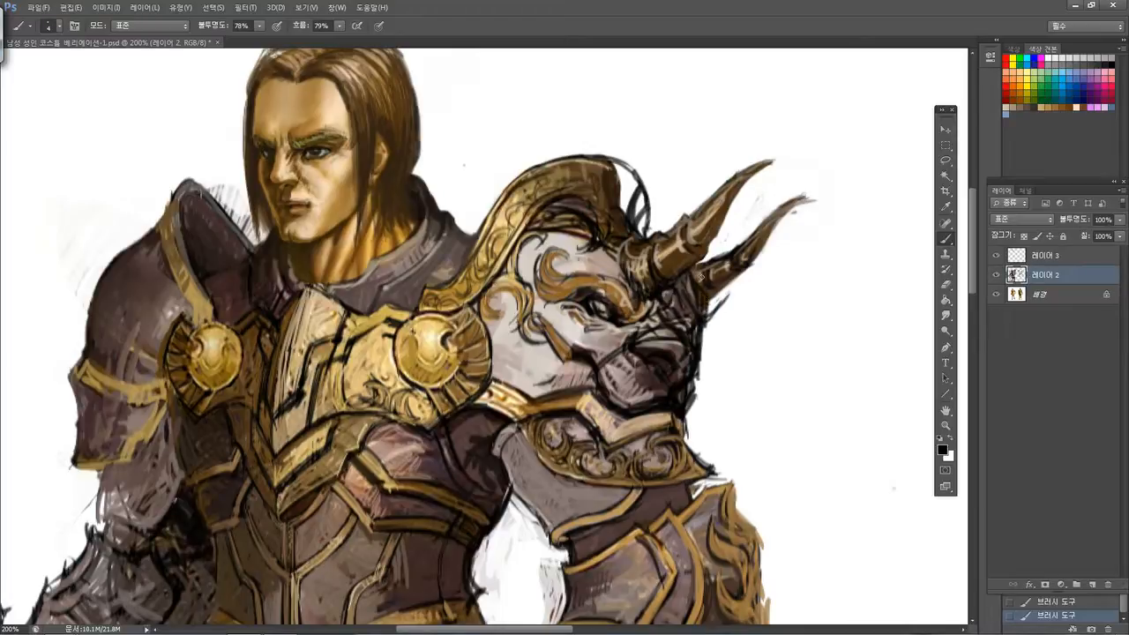
Draw a black contour along the rear horn's underside from base to tip to make the horn thicker
mouse_move(703, 265)
mouse_down()
mouse_move(694, 286)
mouse_move(706, 312)
mouse_move(716, 309)
mouse_move(706, 312)
mouse_up()
drag(758, 248, 732, 293)
mouse_move(760, 255)
mouse_down()
mouse_move(739, 288)
mouse_move(702, 273)
mouse_up()
drag(787, 214, 762, 254)
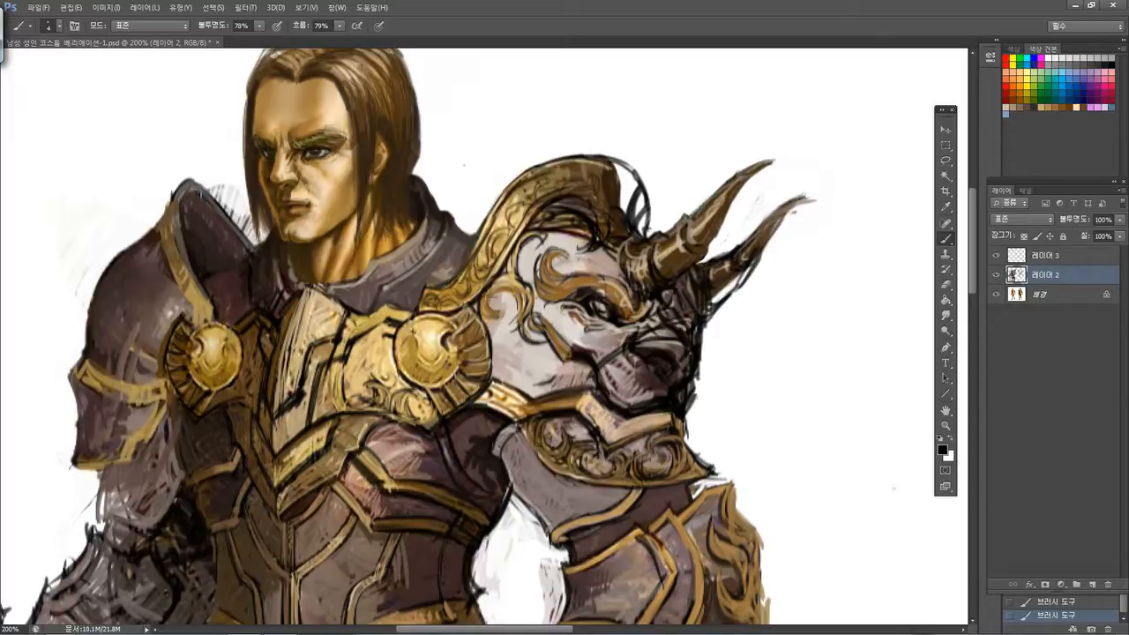
drag(803, 200, 779, 214)
Fill the thickened rear horn and its tip with sampled dark browns, and darken the front horn's edge
alt+click(718, 290)
mouse_move(739, 275)
mouse_down()
mouse_move(714, 301)
mouse_move(741, 282)
mouse_up()
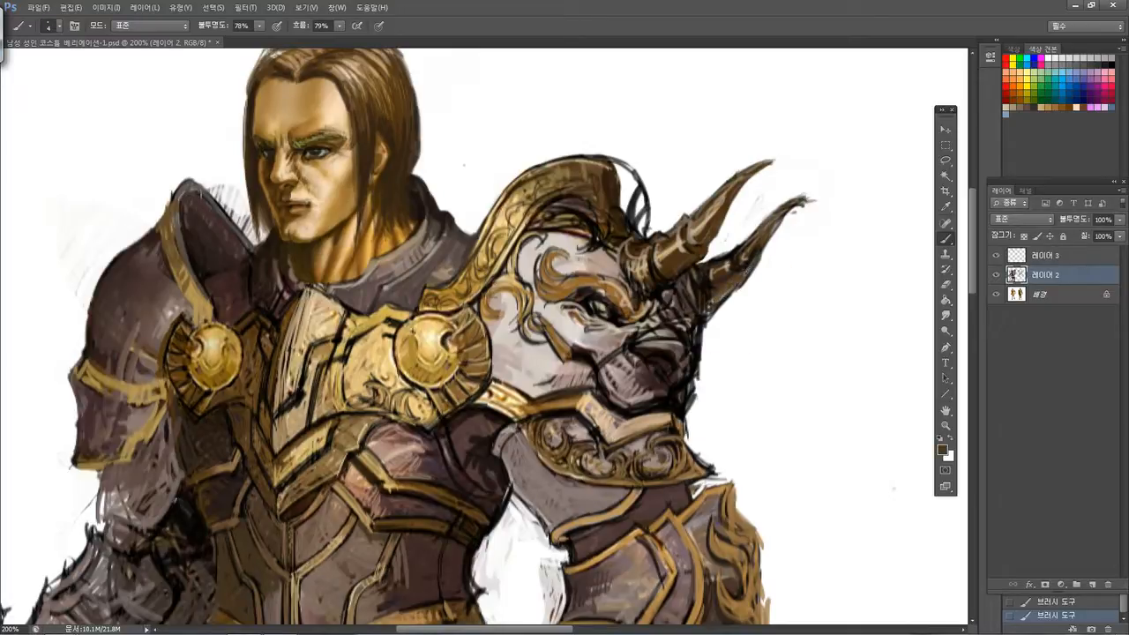
alt+click(790, 220)
drag(817, 198, 785, 219)
drag(789, 202, 803, 196)
alt+click(744, 256)
alt+click(744, 261)
mouse_move(736, 180)
mouse_down()
mouse_move(773, 163)
mouse_move(711, 245)
mouse_up()
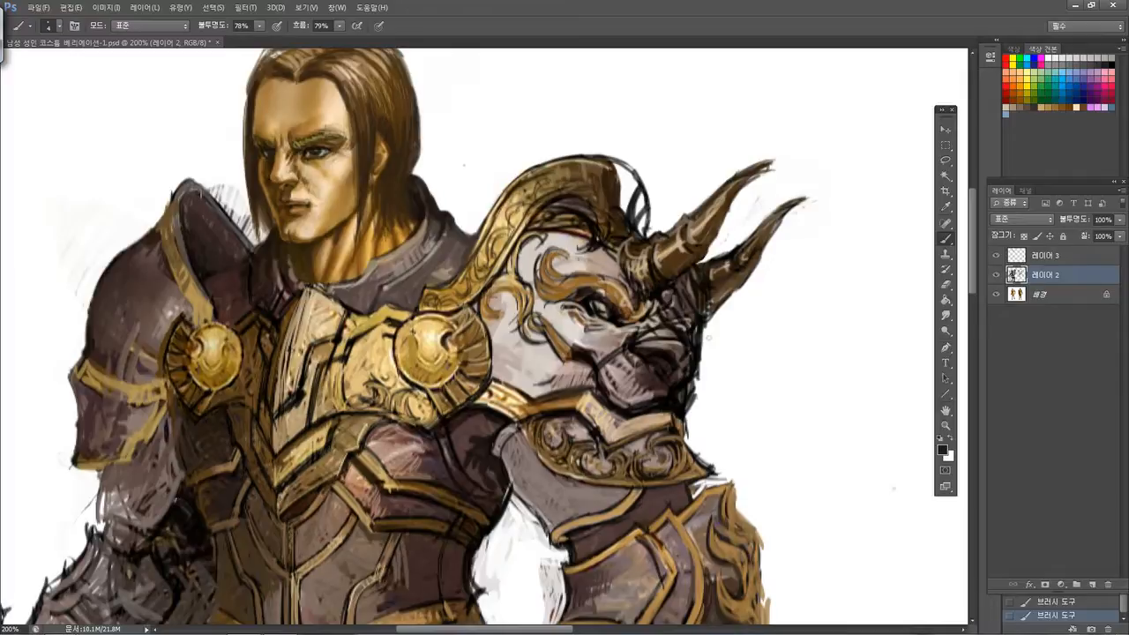
Rework the front contour of the snout below the rear horn with sampled dark tones and clean its outer edge with sampled white
drag(709, 328, 709, 339)
key(alt)
alt+click(621, 297)
drag(704, 319, 708, 306)
alt+click(733, 314)
drag(709, 326, 703, 360)
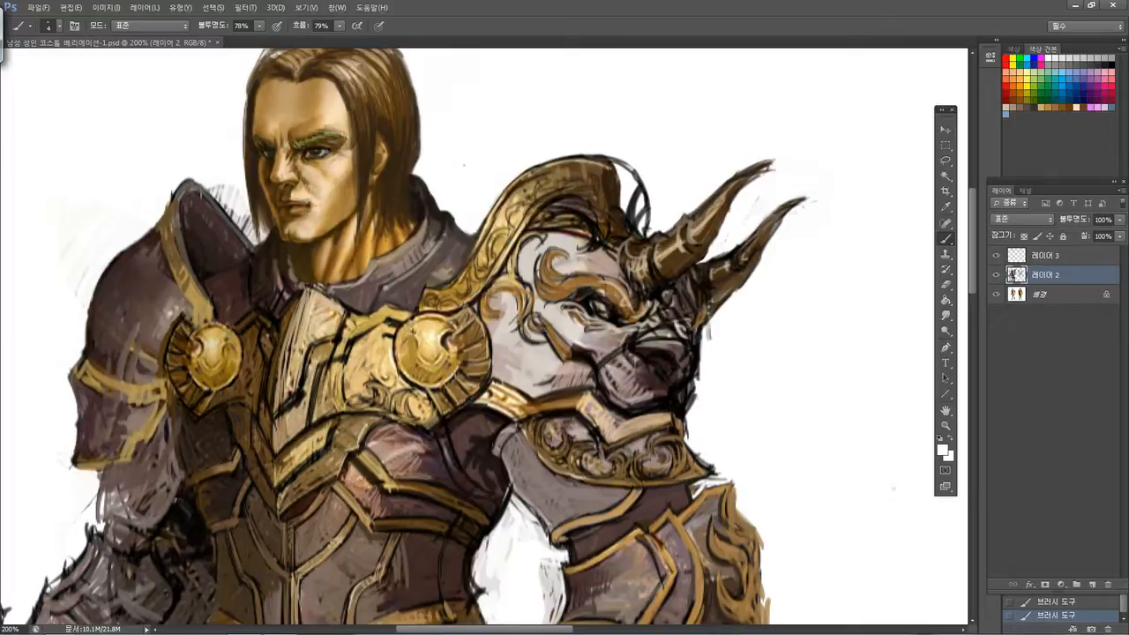
Sample a muted purple from the muzzle and paint over the black outline along its front edge down to the chin
alt+click(682, 348)
mouse_move(688, 343)
mouse_down()
mouse_move(701, 286)
mouse_move(698, 321)
mouse_up()
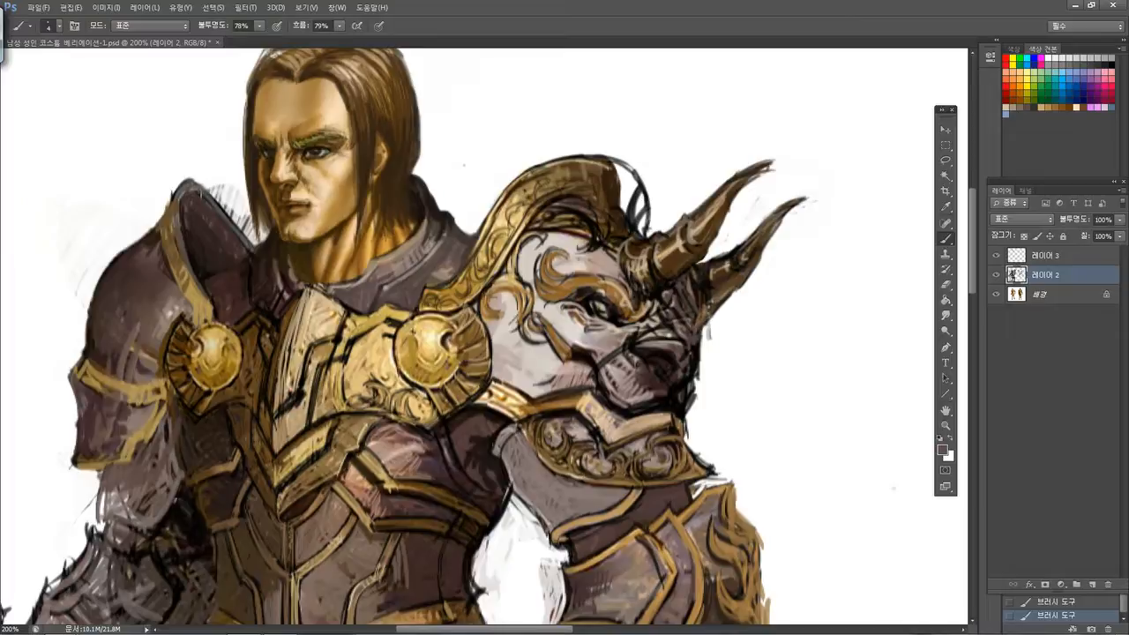
drag(695, 343, 689, 378)
drag(693, 384, 687, 401)
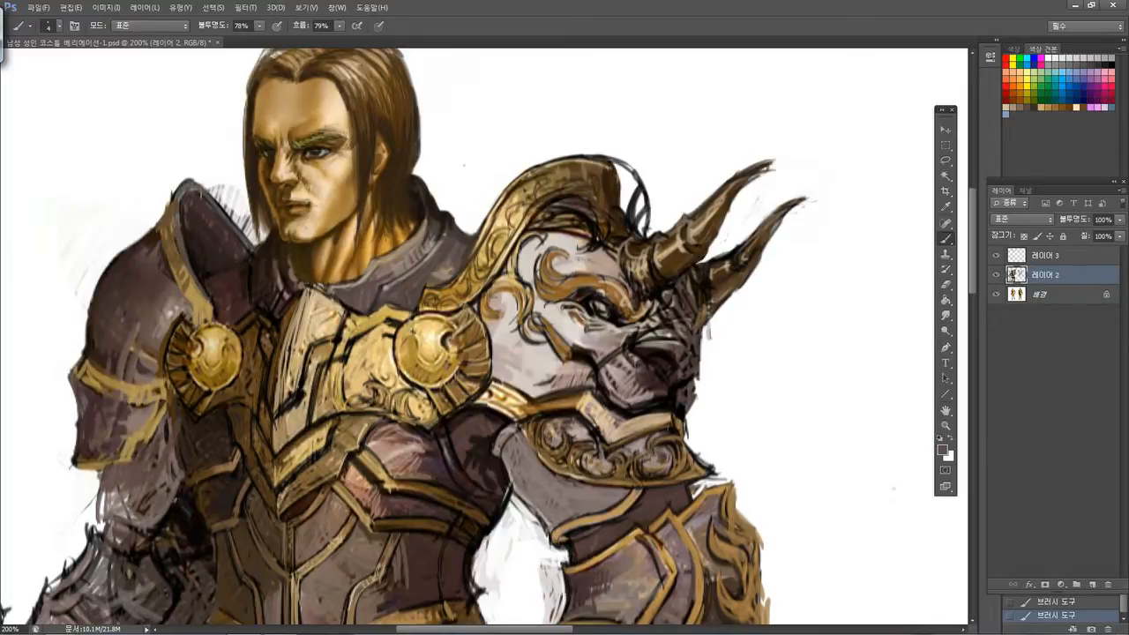
Shade the front horn's base, the brow and the bridge of the beast's nose with tones sampled from the head
alt+click(620, 265)
alt+click(615, 268)
drag(621, 275, 636, 314)
alt+click(673, 291)
mouse_move(652, 301)
mouse_down()
mouse_move(644, 328)
mouse_move(623, 328)
mouse_move(622, 344)
mouse_move(644, 337)
mouse_up()
alt+click(669, 353)
mouse_move(658, 329)
mouse_down()
mouse_move(641, 335)
mouse_move(679, 347)
mouse_move(666, 339)
mouse_up()
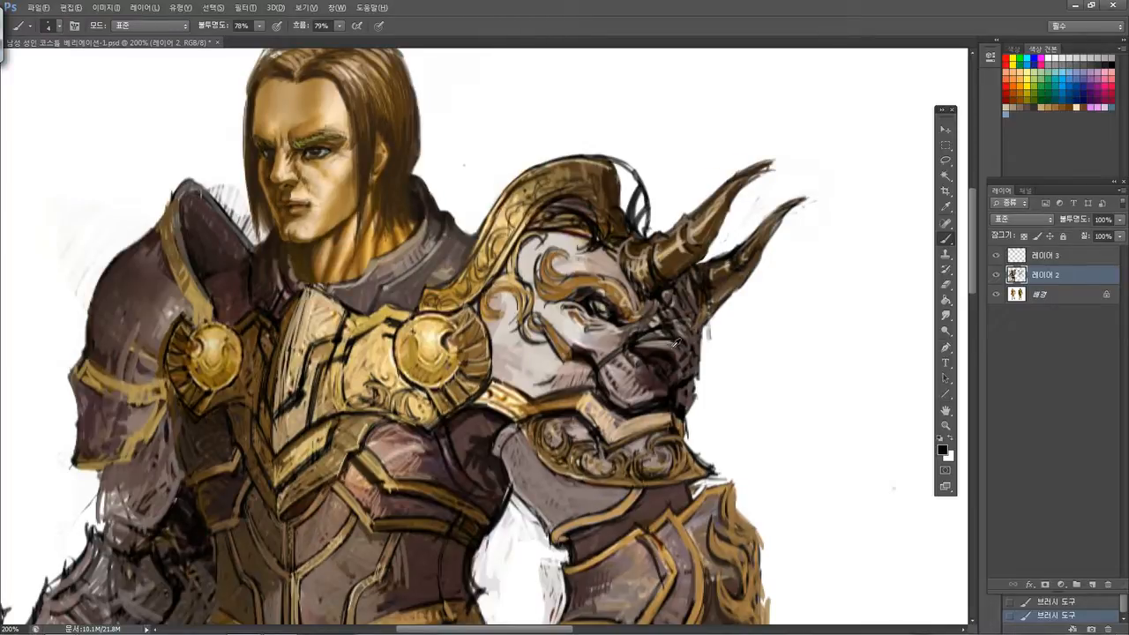
Define the beast's nostril with sampled dark tones and add sampled grey highlights to the snout and upper lip
alt+click(671, 348)
mouse_move(669, 354)
mouse_down()
mouse_move(684, 371)
mouse_move(668, 355)
mouse_up()
alt+click(660, 339)
drag(669, 338, 671, 354)
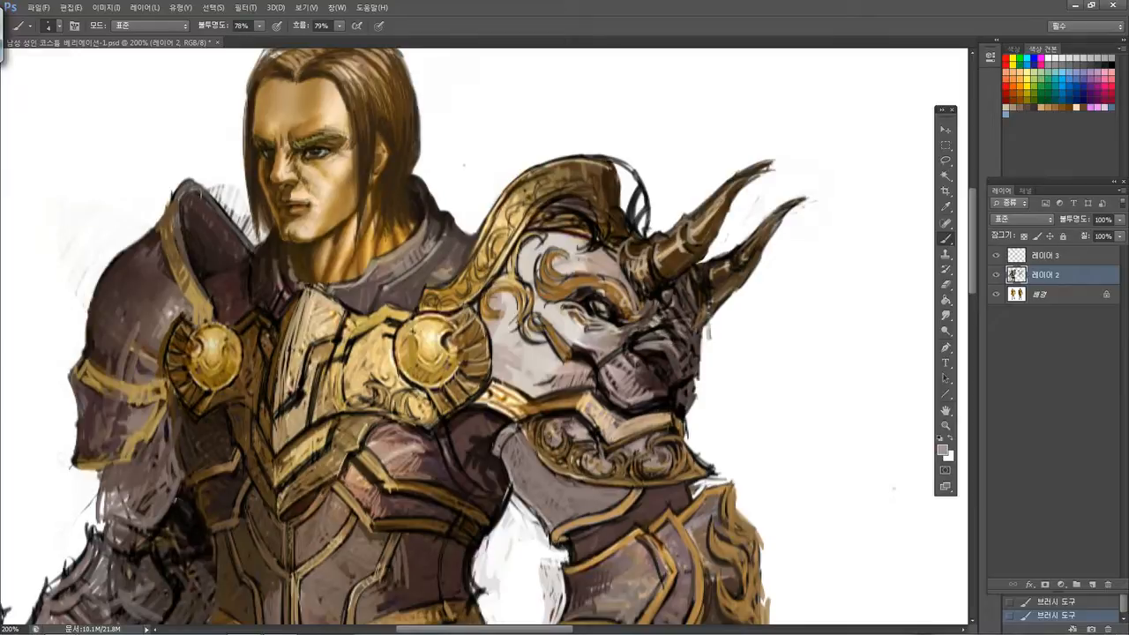
mouse_move(669, 312)
mouse_down()
mouse_move(674, 333)
mouse_move(654, 314)
mouse_move(665, 307)
mouse_move(679, 319)
mouse_up()
drag(647, 364, 660, 378)
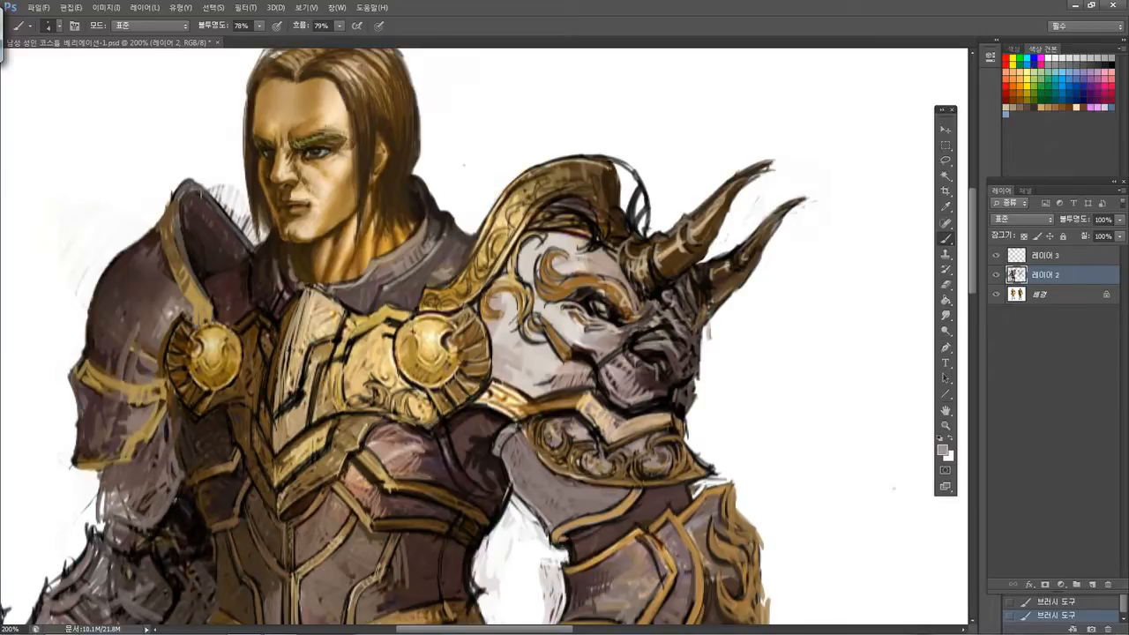
Rework the beast's chin and lower jaw edge with sampled black and dark purple, and tidy the front of the snout
mouse_move(640, 413)
mouse_down()
mouse_move(674, 408)
mouse_move(682, 427)
mouse_up()
alt+click(660, 387)
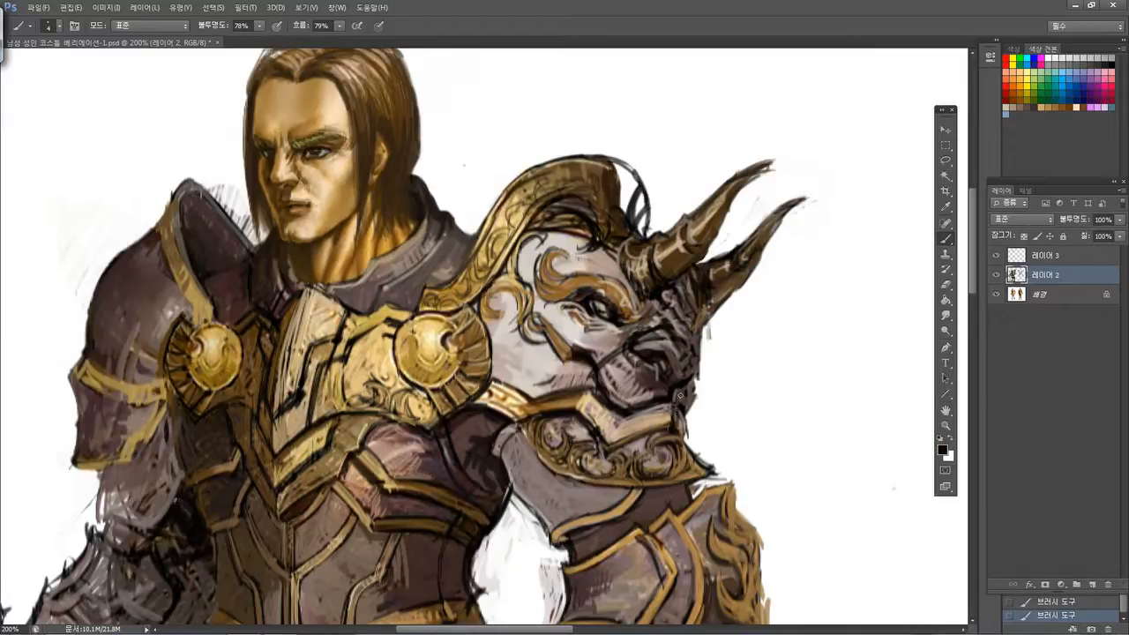
alt+click(681, 399)
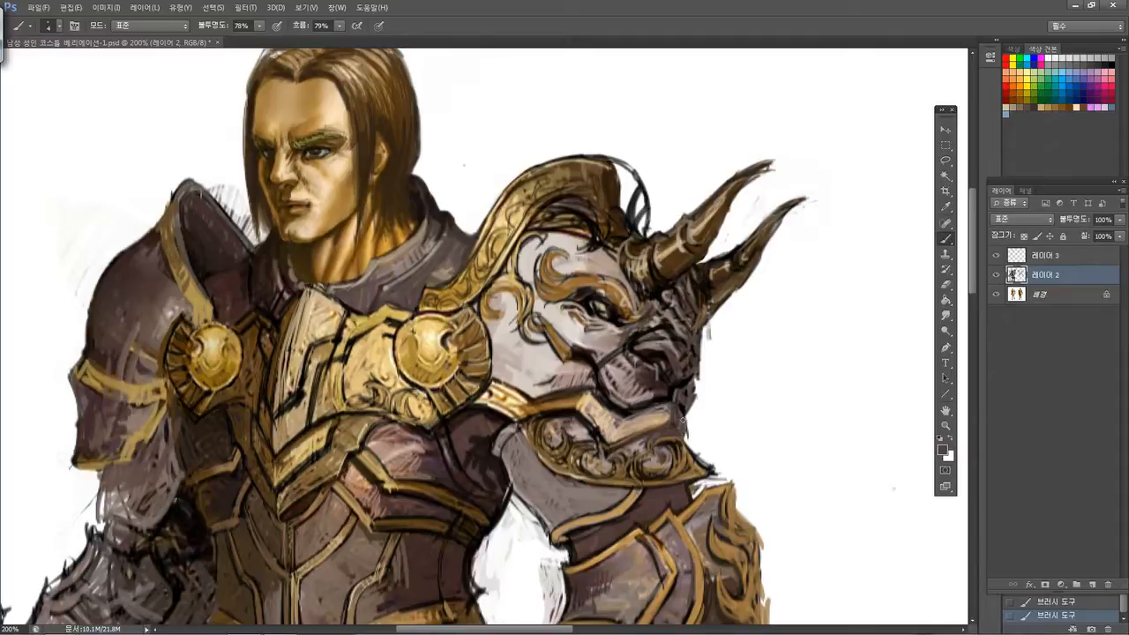
alt+click(655, 374)
drag(695, 403, 688, 418)
mouse_move(706, 325)
mouse_down()
mouse_move(729, 277)
mouse_move(701, 335)
mouse_up()
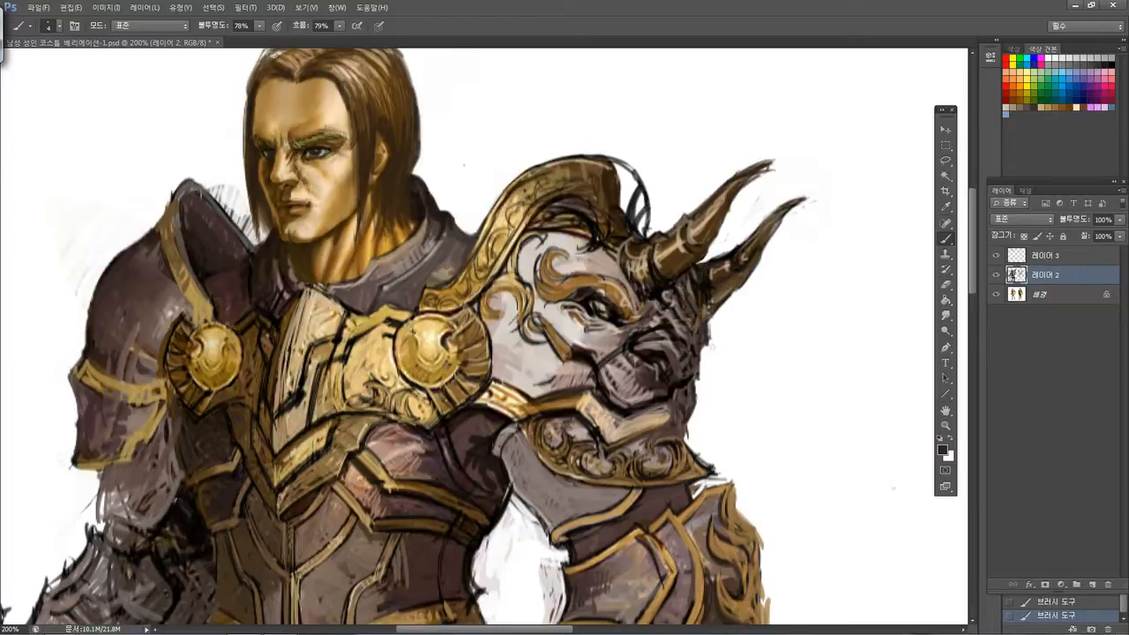
Sample a light gold and brush highlights along the angular trim below the beast's jaw
drag(786, 327, 814, 277)
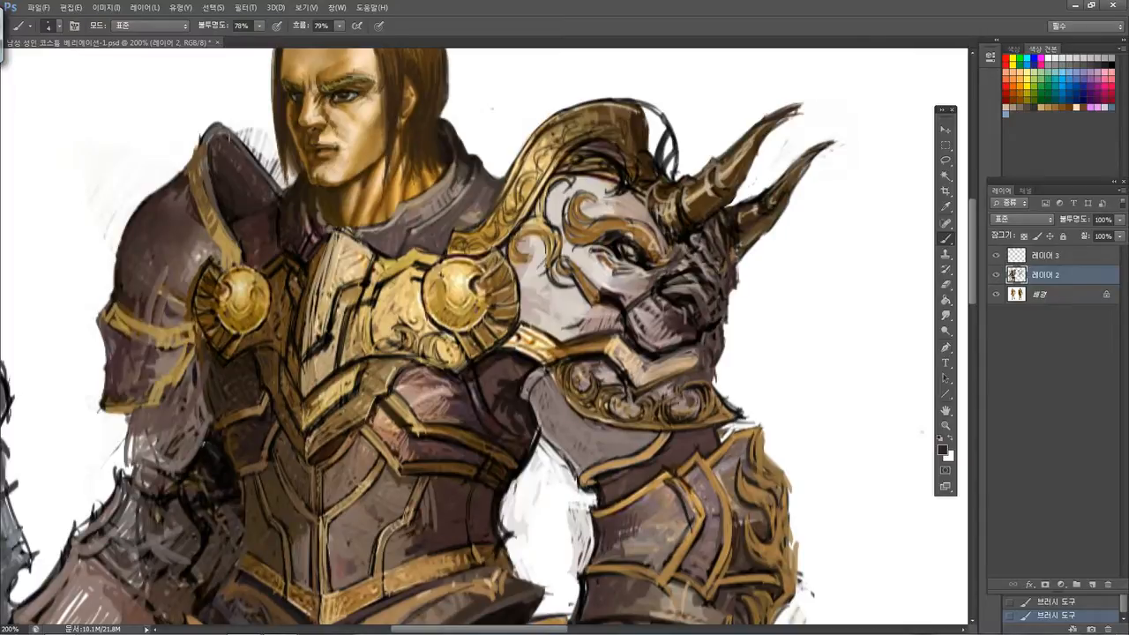
alt+click(612, 349)
drag(651, 367, 703, 350)
mouse_move(641, 393)
mouse_down()
mouse_move(697, 371)
mouse_move(643, 356)
mouse_up()
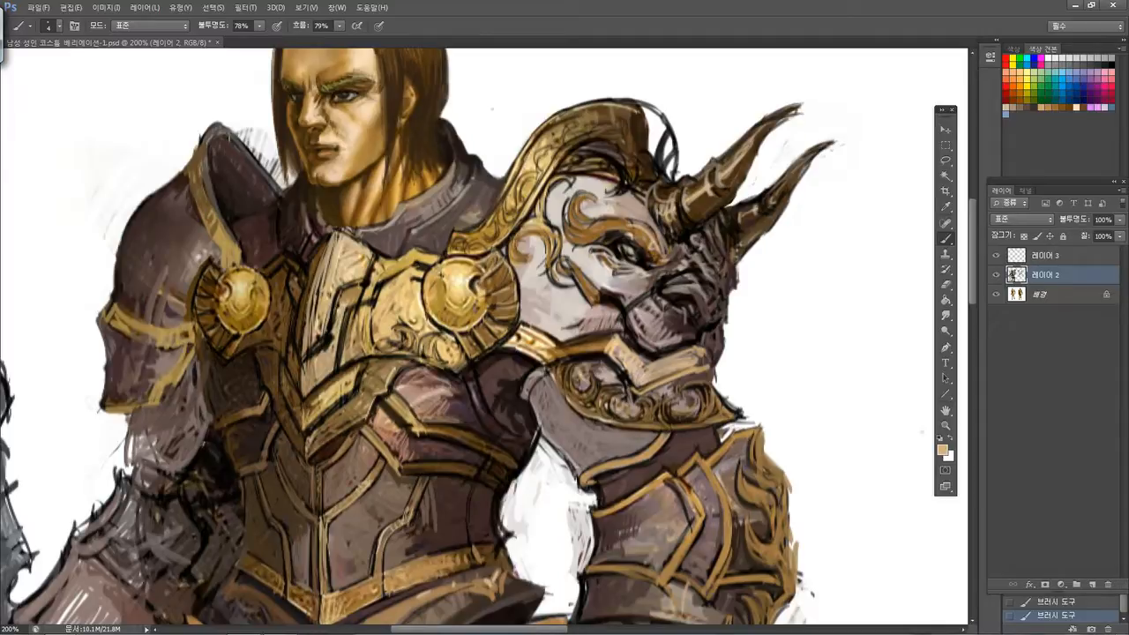
Enlarge the brush, fill the flared rim's open rear side with sampled dark browns, and darken the trim below the jaw
alt+click(643, 136)
key(])
key(])
key(])
key(])
key(])
key(])
mouse_move(642, 109)
mouse_down()
mouse_move(665, 123)
mouse_move(651, 152)
mouse_move(676, 180)
mouse_up()
key([)
alt+click(668, 182)
mouse_move(679, 139)
mouse_down()
mouse_move(681, 173)
mouse_move(653, 152)
mouse_up()
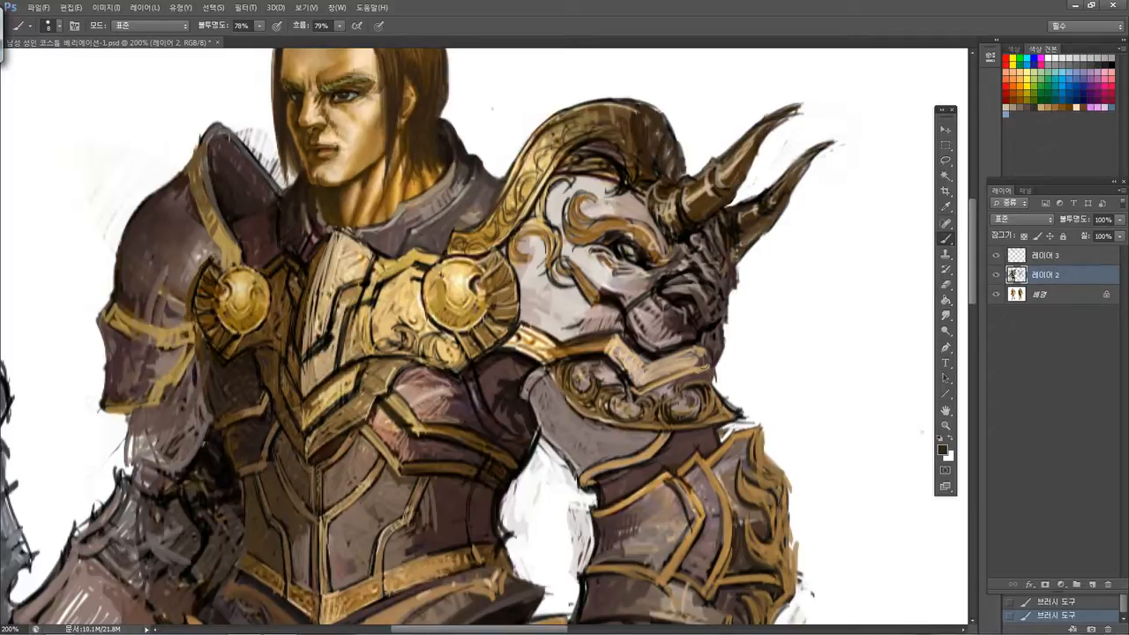
mouse_move(679, 380)
mouse_down()
mouse_move(701, 368)
mouse_move(709, 378)
mouse_up()
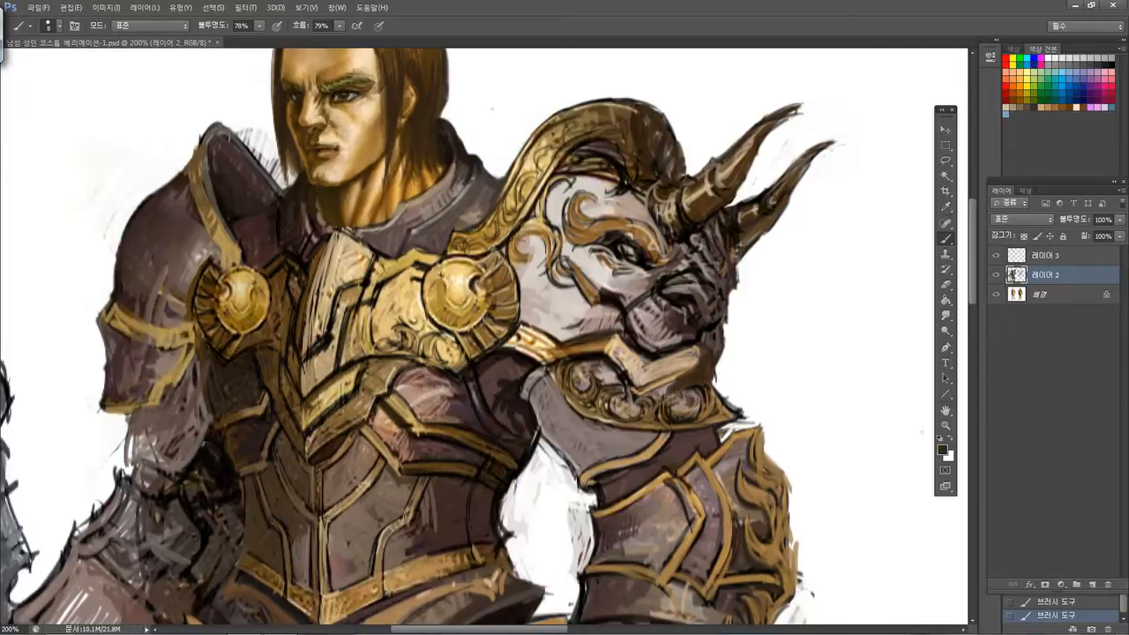
Shade the angular trim and the plate beneath the beast's jaw with sampled dark tones
alt+click(700, 332)
drag(704, 346, 699, 377)
alt+click(690, 333)
mouse_move(688, 376)
mouse_down()
mouse_move(620, 389)
mouse_move(605, 363)
mouse_move(643, 394)
mouse_up()
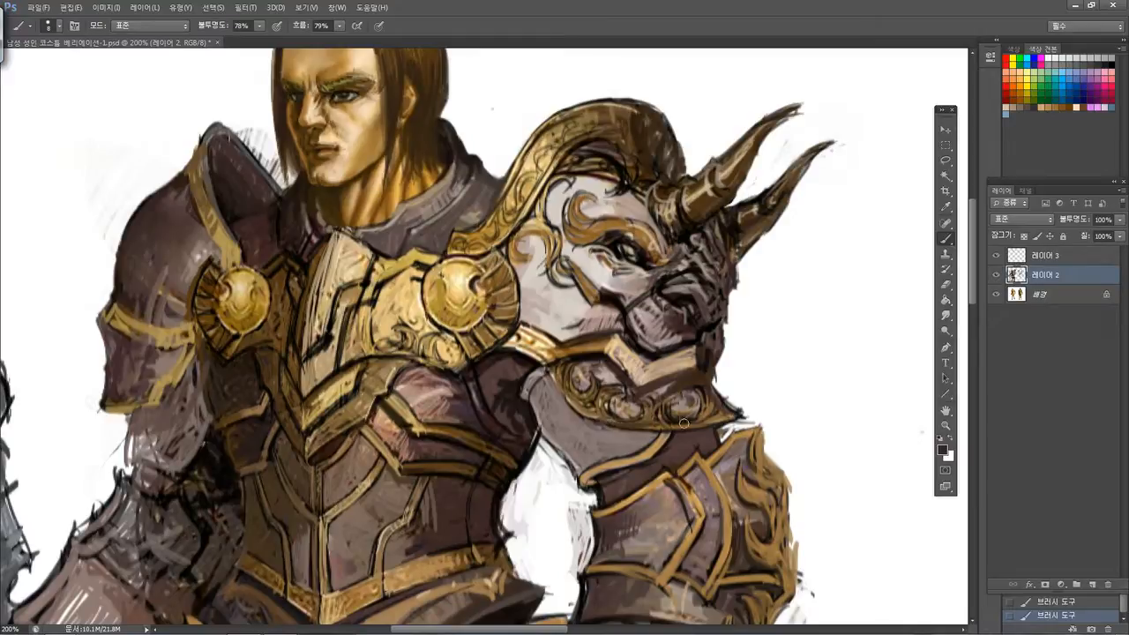
Strengthen the pauldron's front edge down to its pointed lower corner with sampled black and dark brown
drag(812, 255, 799, 216)
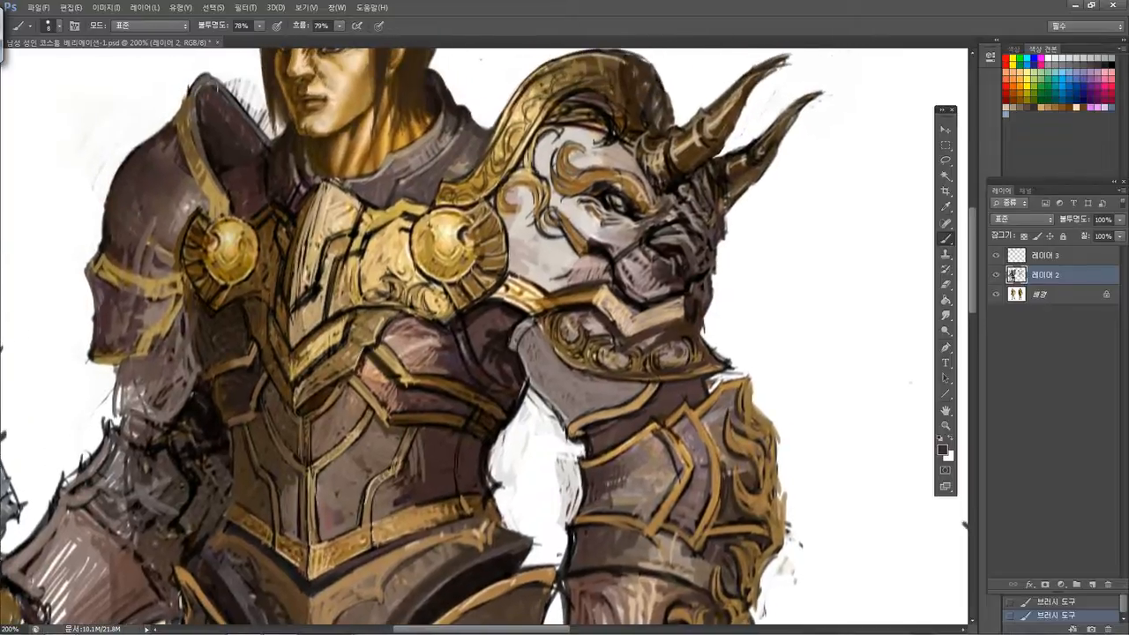
alt+click(697, 275)
drag(690, 332, 717, 371)
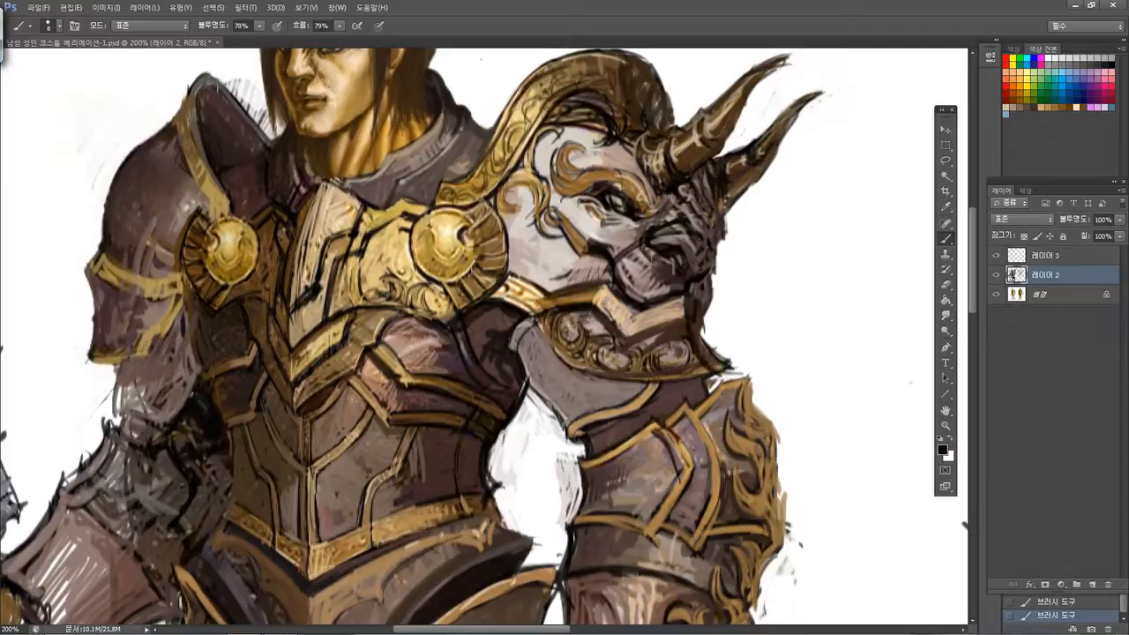
drag(699, 332, 729, 370)
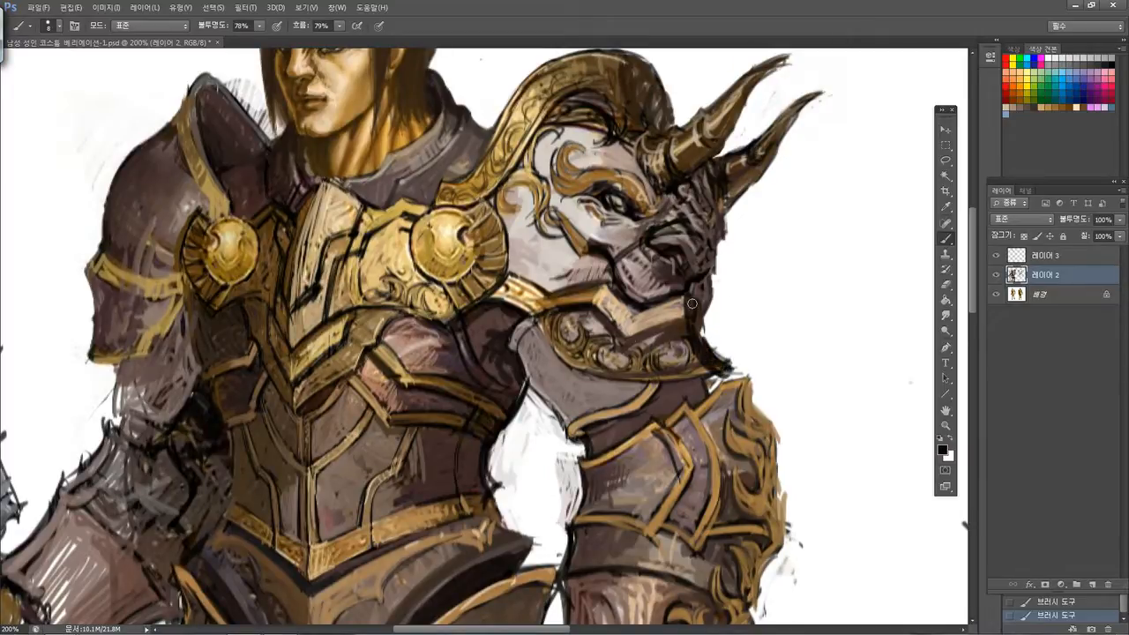
alt+click(580, 312)
drag(728, 367, 672, 374)
alt+click(675, 332)
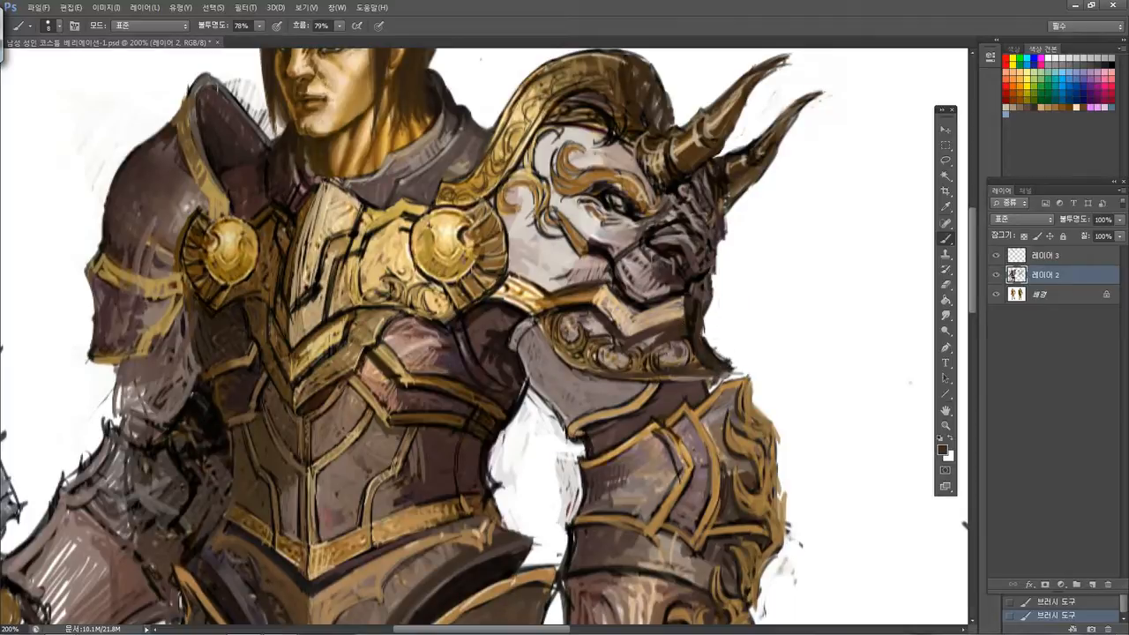
drag(698, 334, 700, 321)
Sample a pale gold and add fine highlights to the beast's eye, snout wrinkles, cheek scrolls and the trim below the jaw
drag(523, 282, 593, 314)
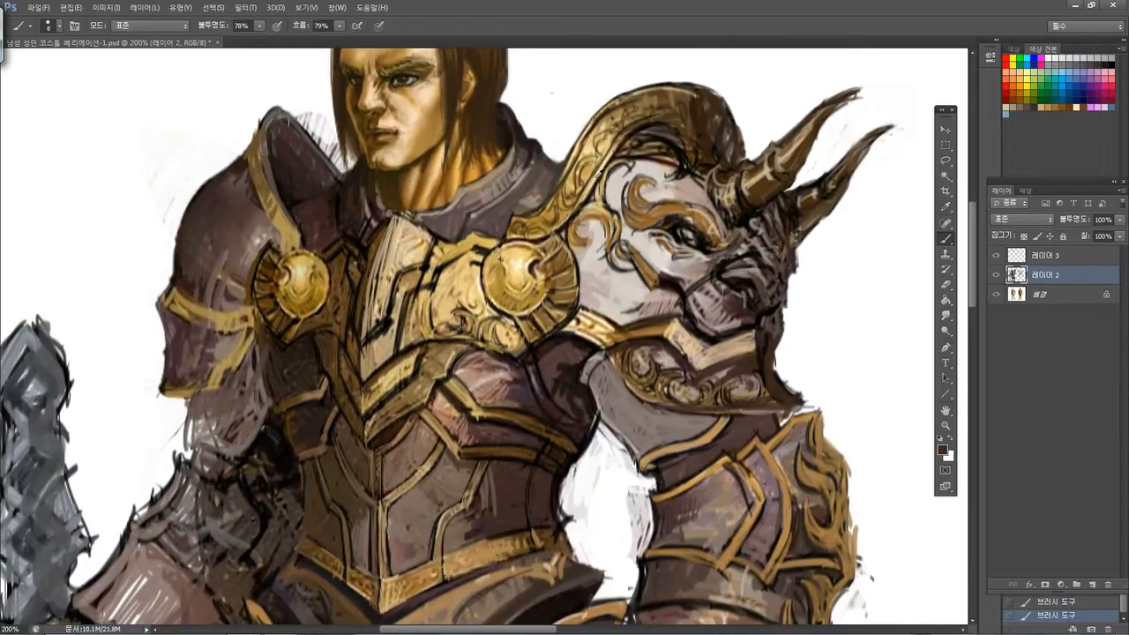
alt+click(607, 163)
alt+click(522, 250)
drag(688, 231, 691, 238)
drag(722, 251, 741, 249)
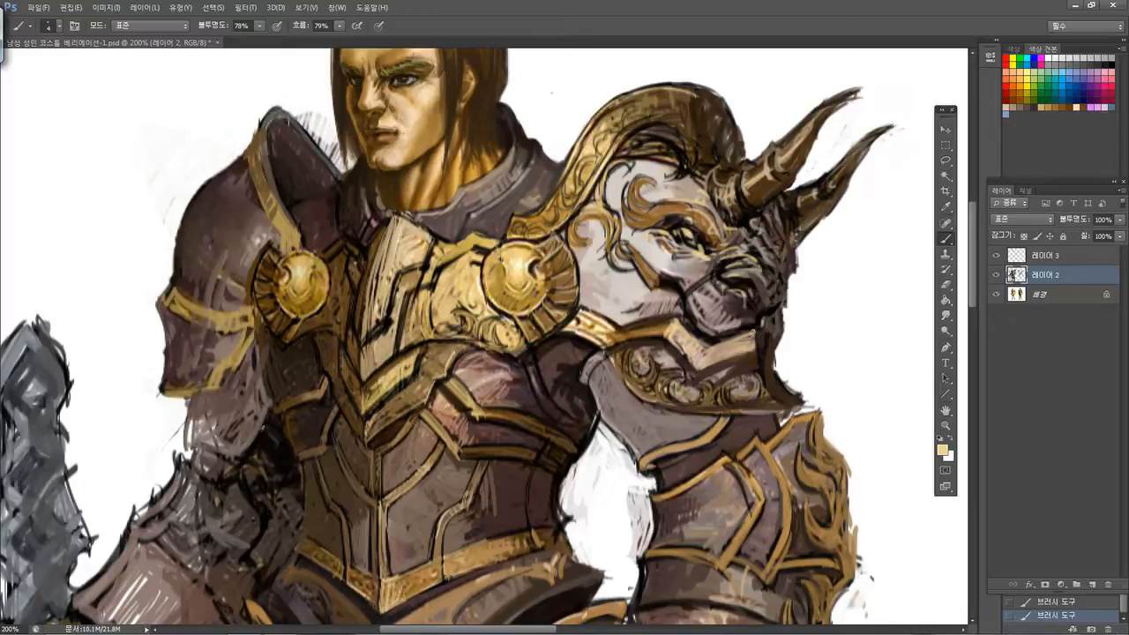
drag(759, 334, 755, 349)
drag(708, 286, 715, 290)
key([)
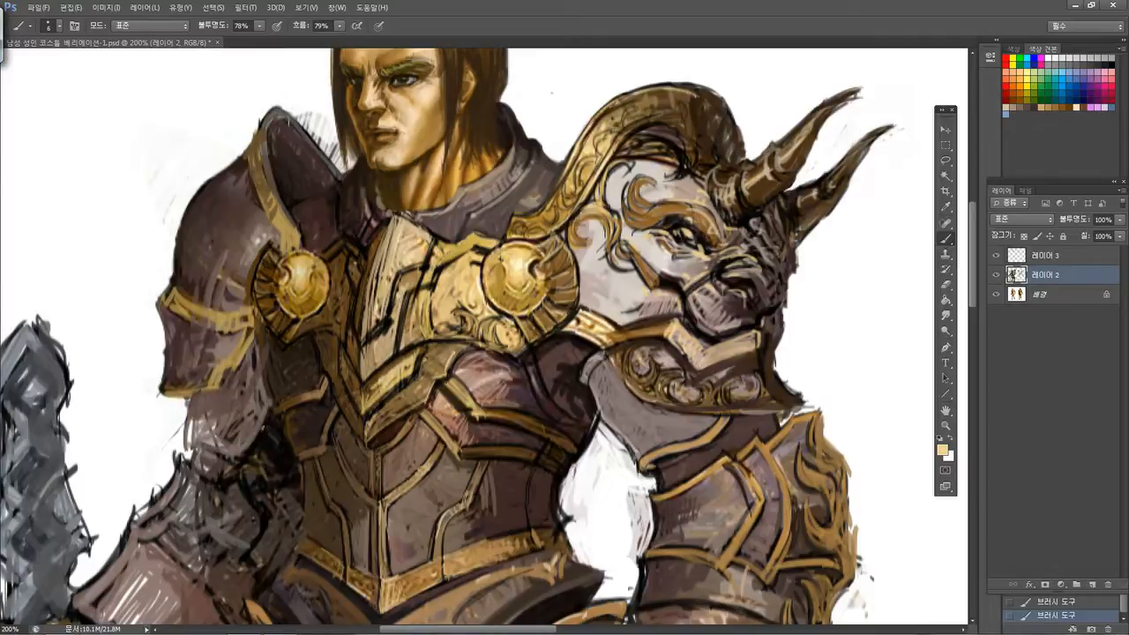
drag(655, 316, 621, 324)
drag(577, 231, 584, 240)
Restore the default black foreground color and outline the scroll ornaments on the beast's cheek with a small brush
key(ctrl+minus)
key(space)
drag(716, 345, 725, 343)
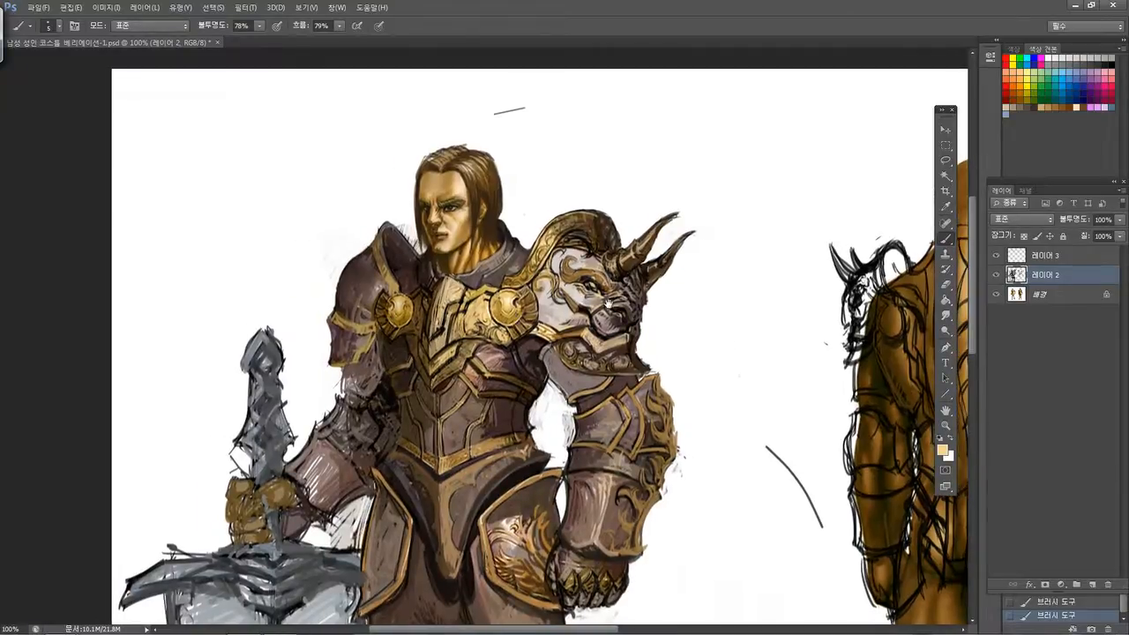
key(ctrl+plus)
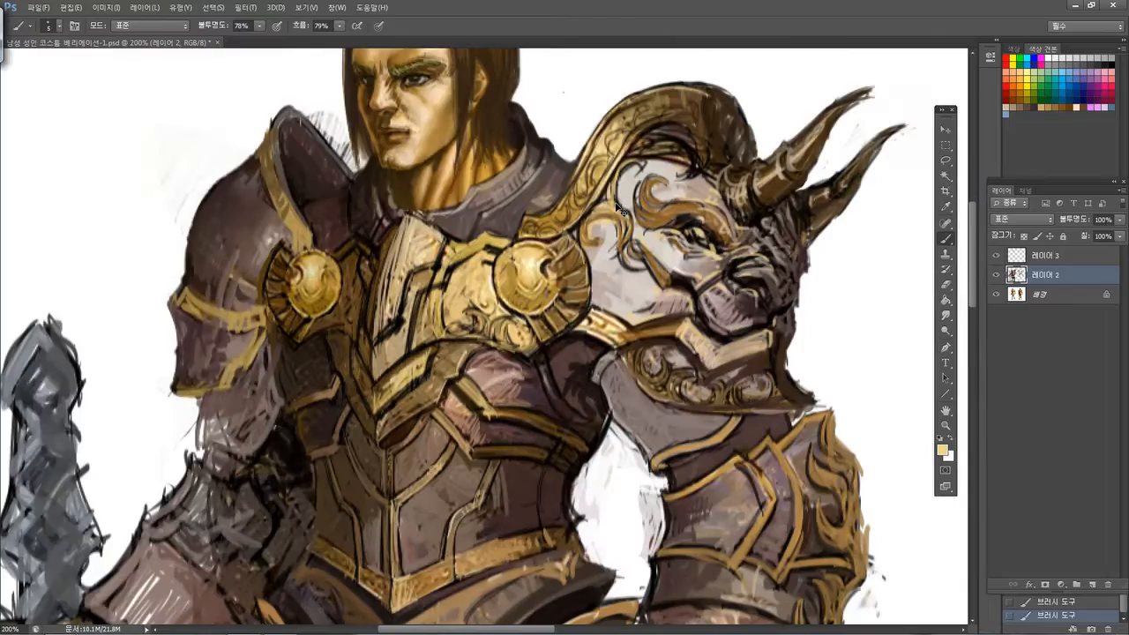
key(ctrl+plus)
key(space)
drag(702, 355, 613, 377)
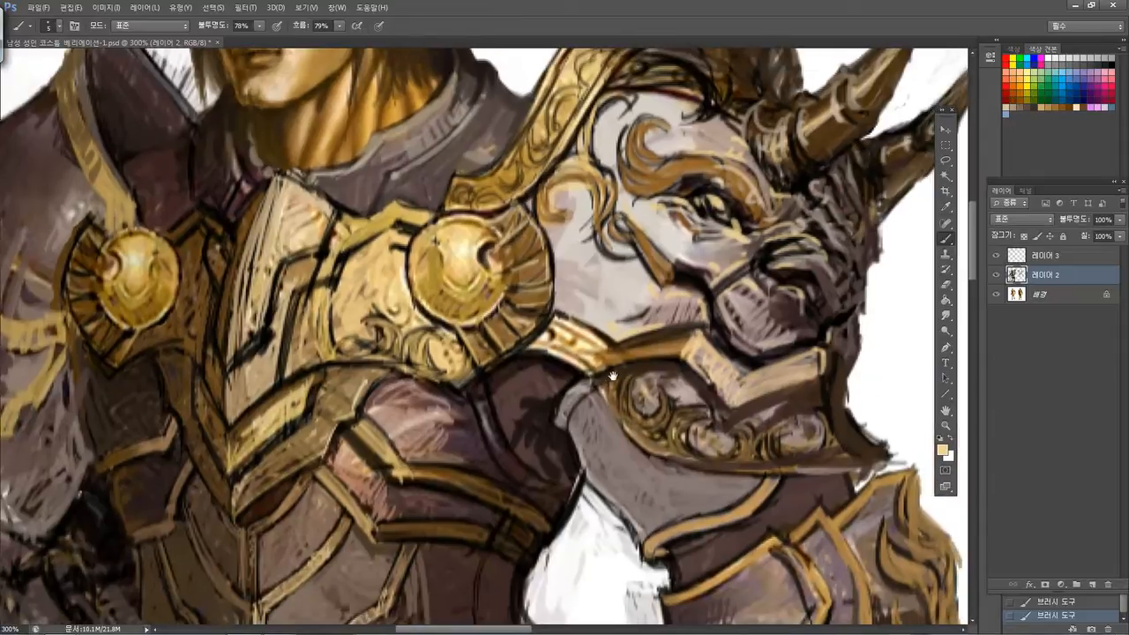
click(940, 439)
key(space)
drag(547, 315, 562, 357)
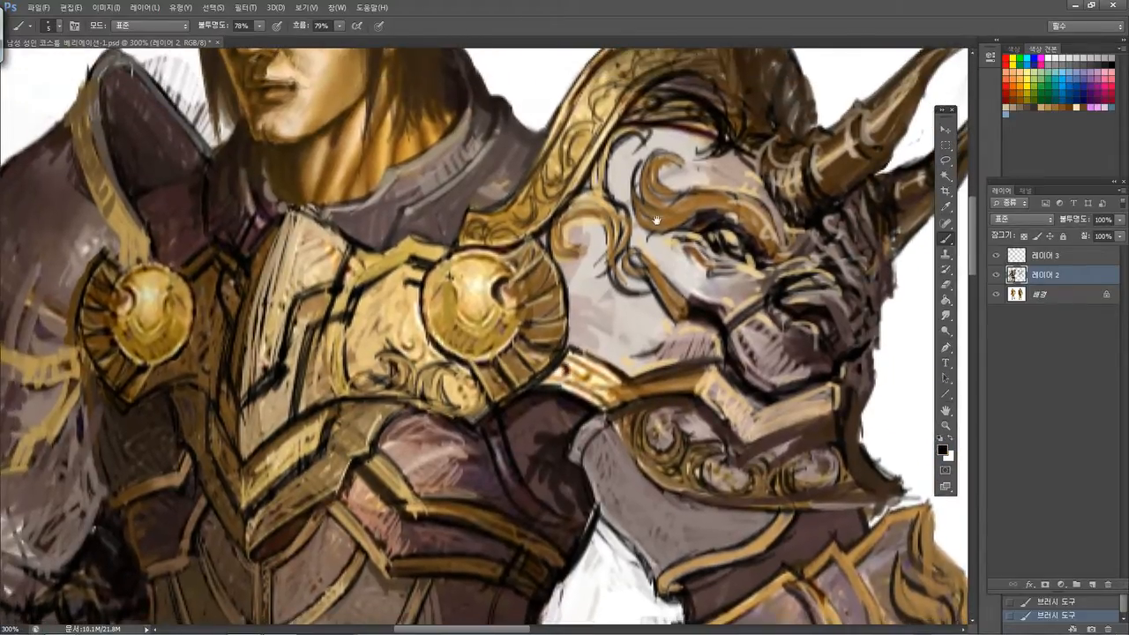
mouse_move(639, 258)
mouse_down()
mouse_move(647, 238)
mouse_move(638, 262)
mouse_move(653, 291)
mouse_up()
mouse_move(570, 237)
mouse_down()
mouse_move(593, 223)
mouse_move(603, 235)
mouse_move(591, 188)
mouse_move(654, 156)
mouse_move(593, 193)
mouse_up()
key(ctrl+z)
drag(599, 163, 594, 194)
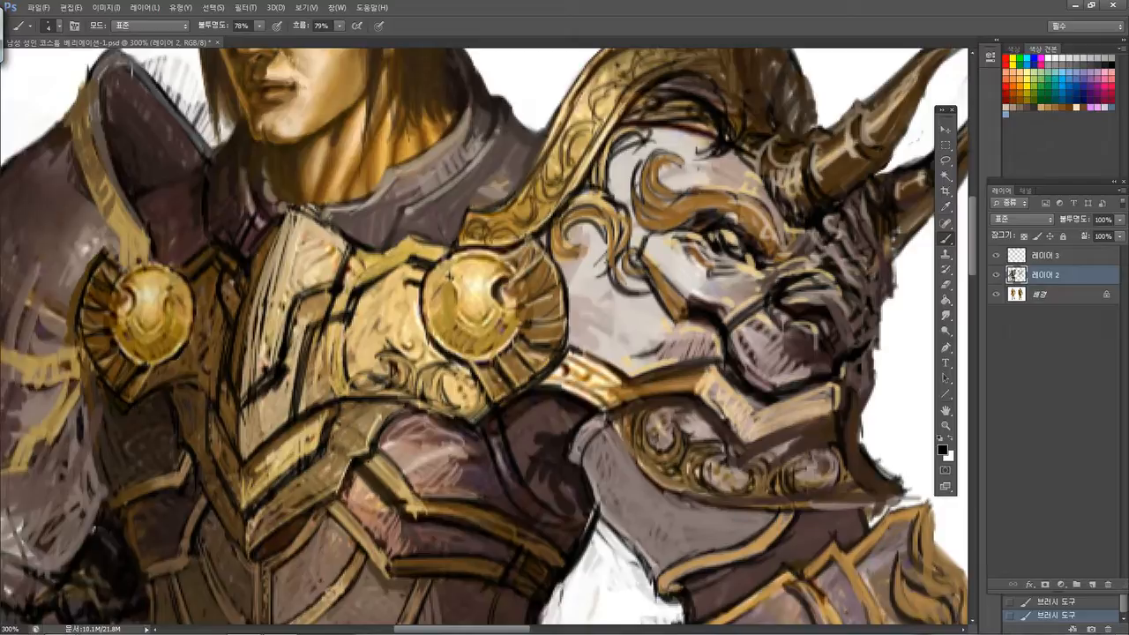
Draw black outlines around the beast's upper temple edge, forehead curl and brow ornament
drag(628, 145, 614, 195)
mouse_move(641, 133)
mouse_down()
mouse_move(651, 157)
mouse_move(678, 161)
mouse_up()
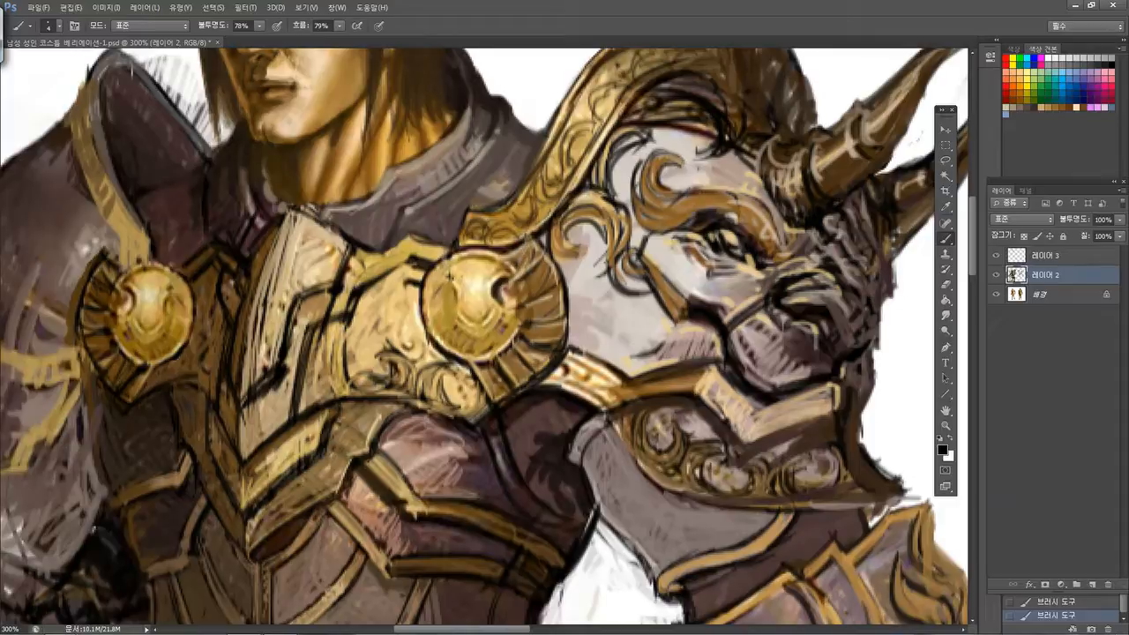
mouse_move(682, 200)
mouse_down()
mouse_move(655, 166)
mouse_move(652, 210)
mouse_move(705, 190)
mouse_up()
mouse_move(643, 221)
mouse_down()
mouse_move(683, 201)
mouse_move(677, 215)
mouse_move(716, 212)
mouse_up()
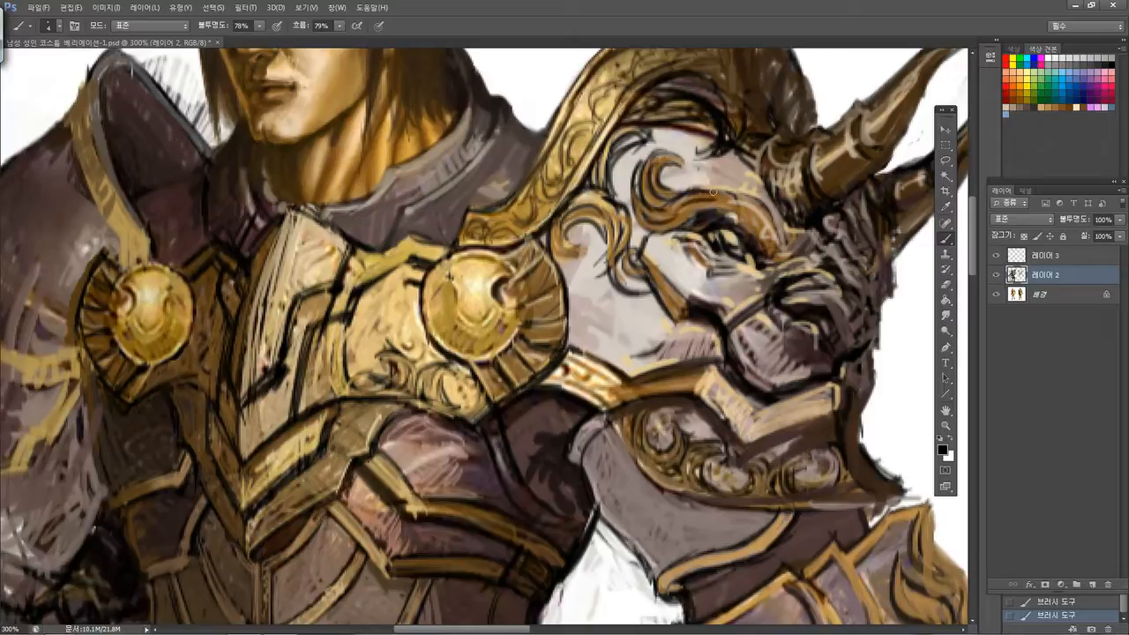
Sample a brown and shade the brow ornament, the contours around the eye and the cheek scroll
alt+click(711, 193)
drag(711, 210, 764, 241)
drag(737, 217, 733, 226)
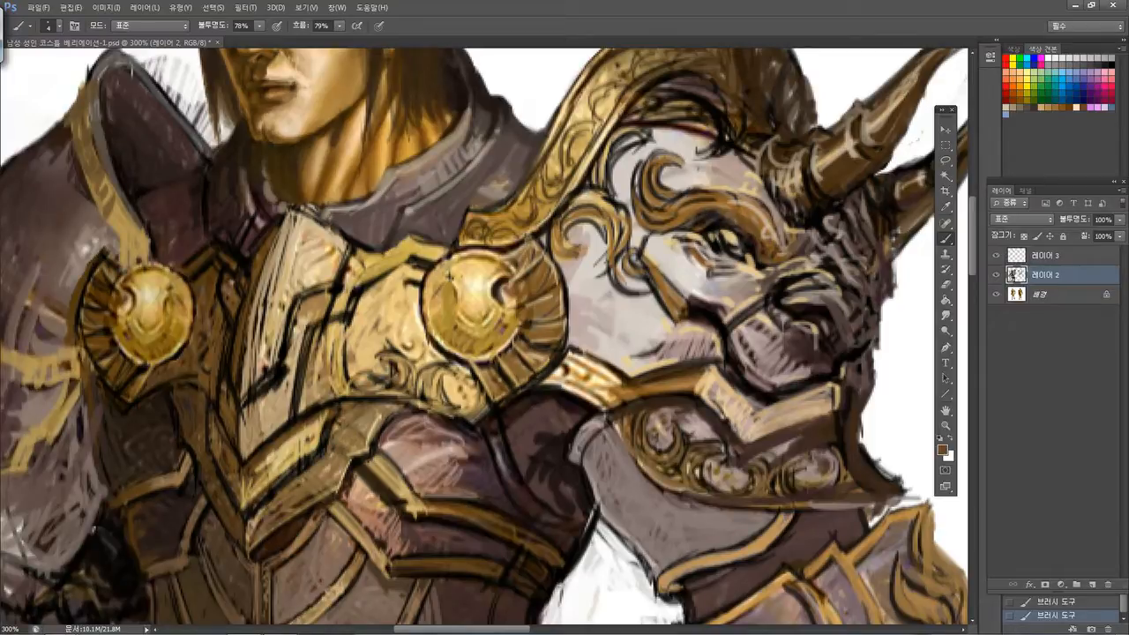
drag(713, 209, 694, 207)
mouse_move(663, 238)
mouse_down()
mouse_move(695, 234)
mouse_move(713, 257)
mouse_move(737, 256)
mouse_up()
mouse_move(752, 260)
mouse_down()
mouse_move(758, 252)
mouse_move(739, 277)
mouse_move(764, 272)
mouse_up()
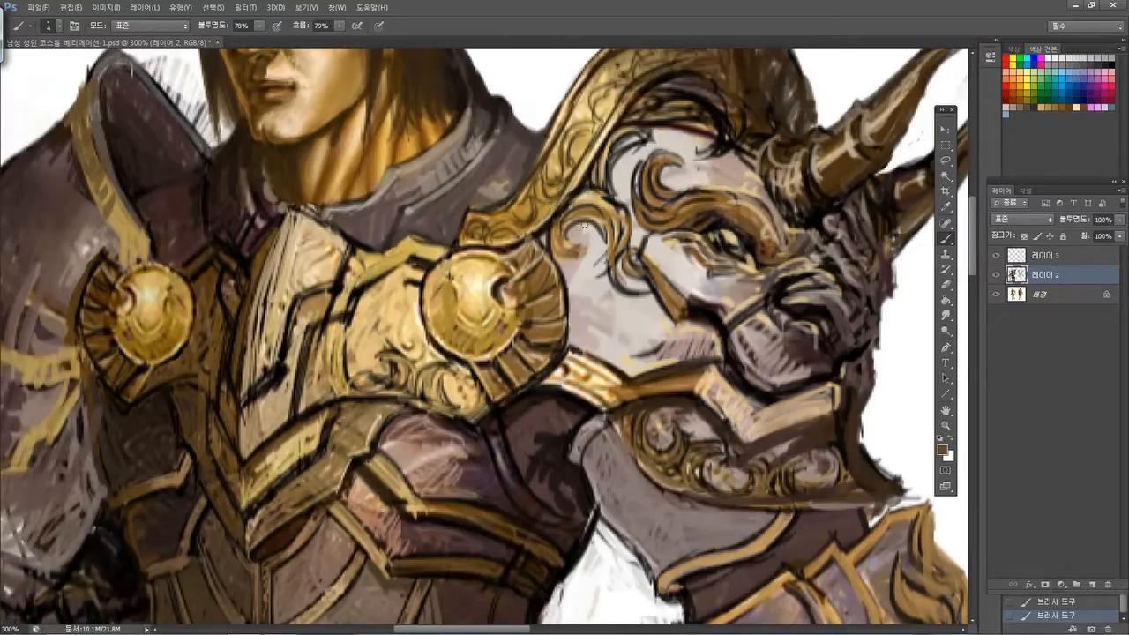
mouse_move(570, 246)
mouse_down()
mouse_move(589, 227)
mouse_move(603, 243)
mouse_up()
mouse_move(552, 247)
mouse_down()
mouse_move(573, 264)
mouse_move(566, 314)
mouse_up()
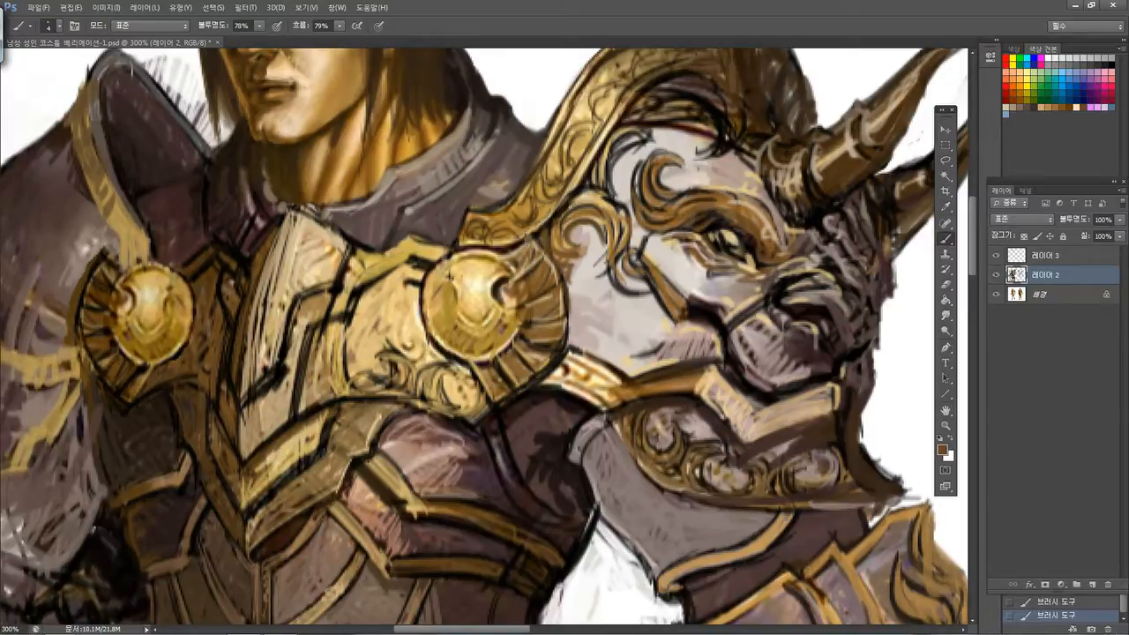
key(])
key(])
key(])
key(])
drag(571, 297, 591, 319)
key(ctrl+z)
Sample black from beside the beast's mouth and darken the trim's lower edge and the front of the jaw
drag(680, 346, 724, 385)
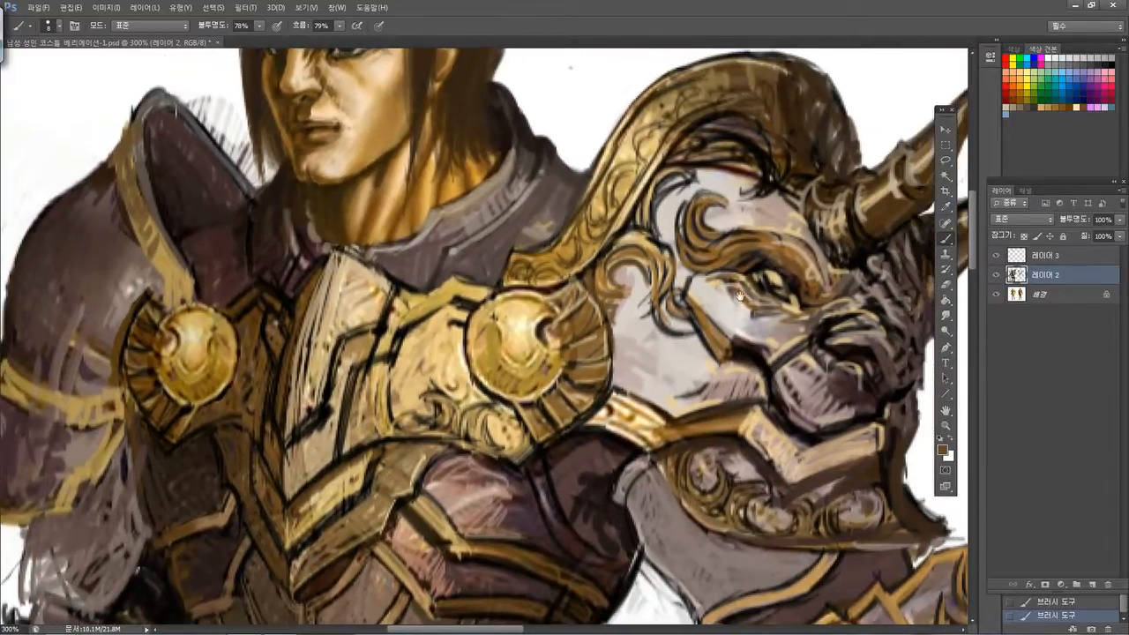
click(795, 197)
drag(776, 315, 697, 284)
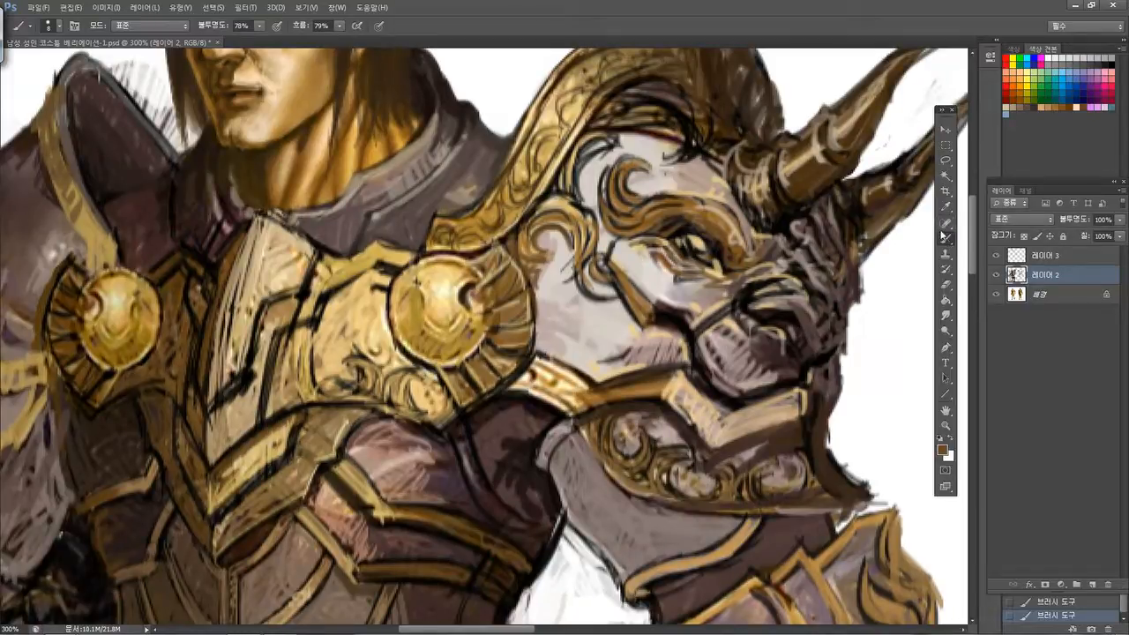
alt+click(688, 330)
drag(762, 443, 809, 434)
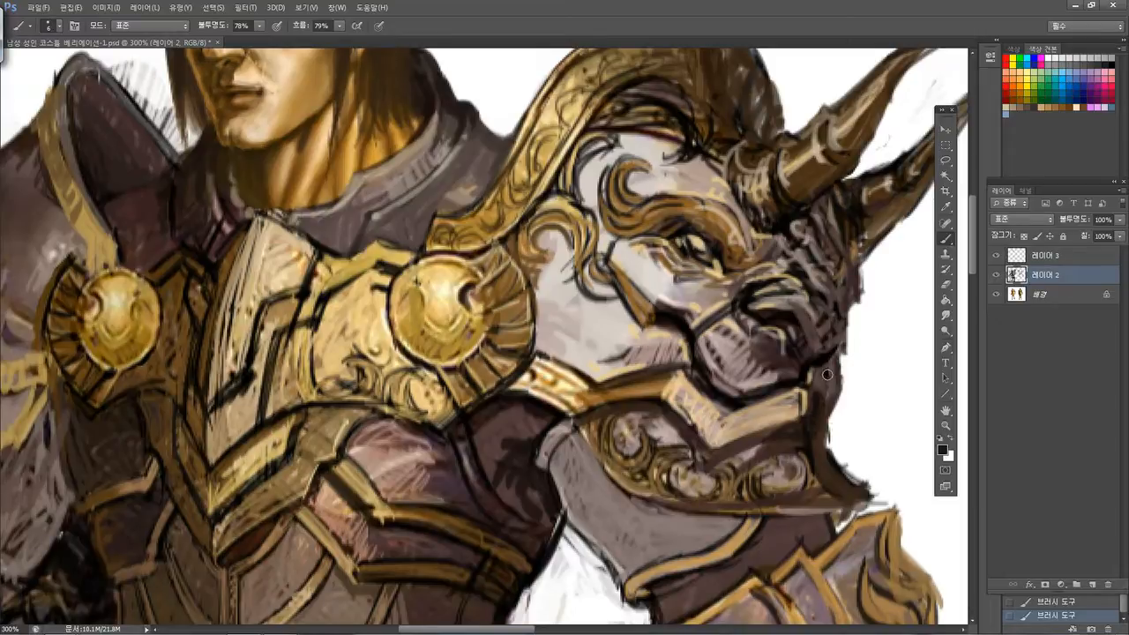
drag(817, 370, 816, 390)
Reduce the brush, sample a dark tone and outline the gold band beneath the beast's cheek
key([)
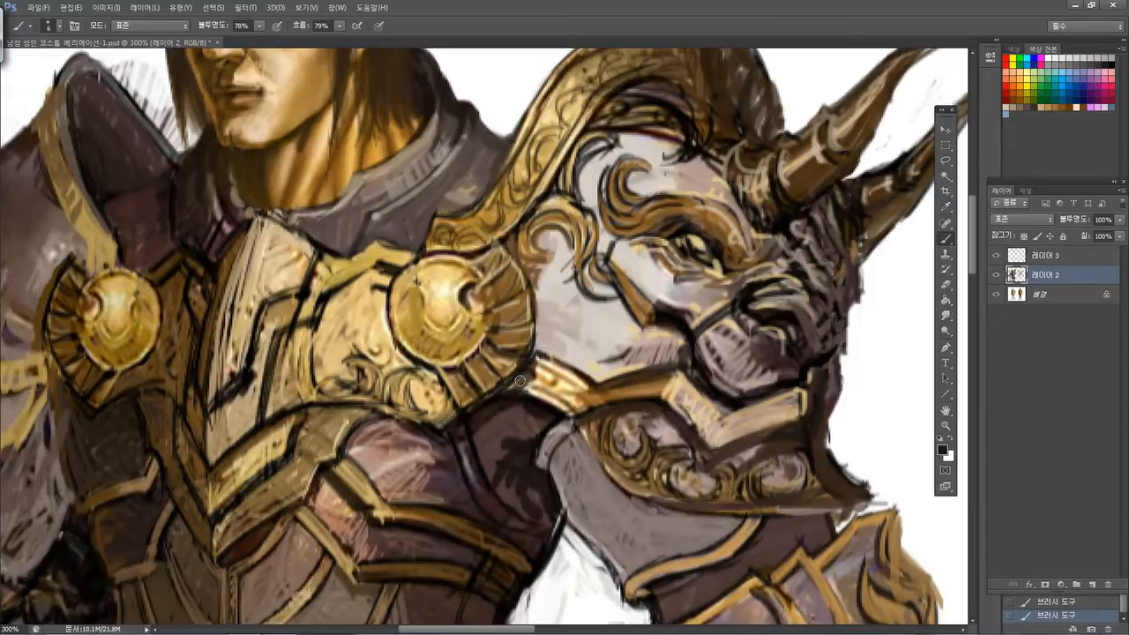
alt+click(592, 369)
drag(533, 362, 582, 392)
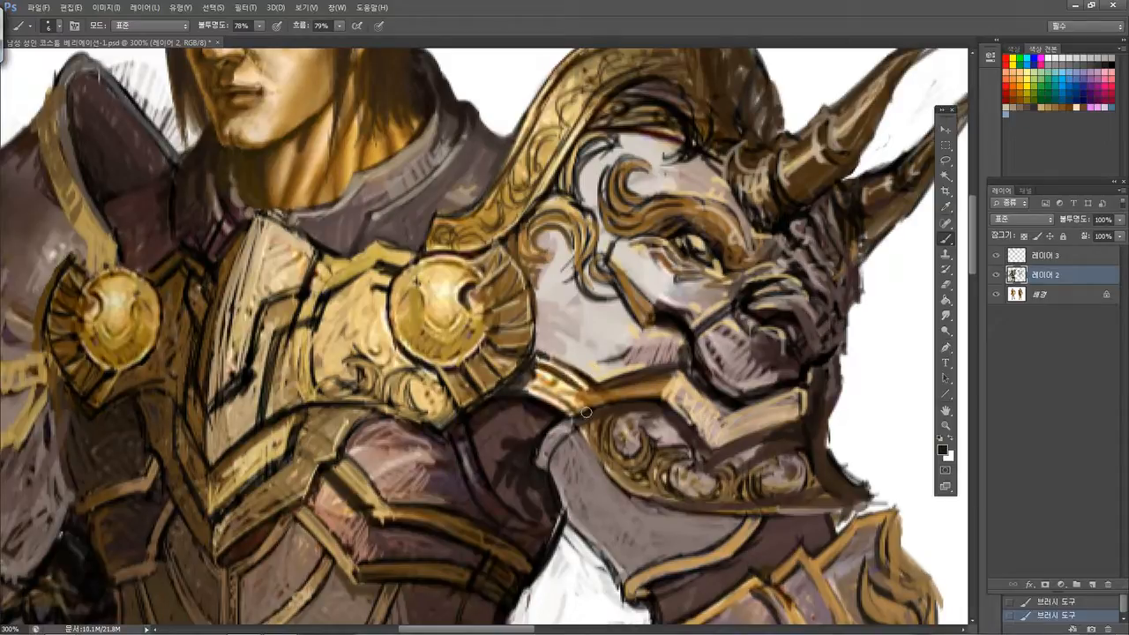
drag(550, 328, 562, 325)
Sharpen the contours of the cheek scrolls with a smaller dark brush
key([)
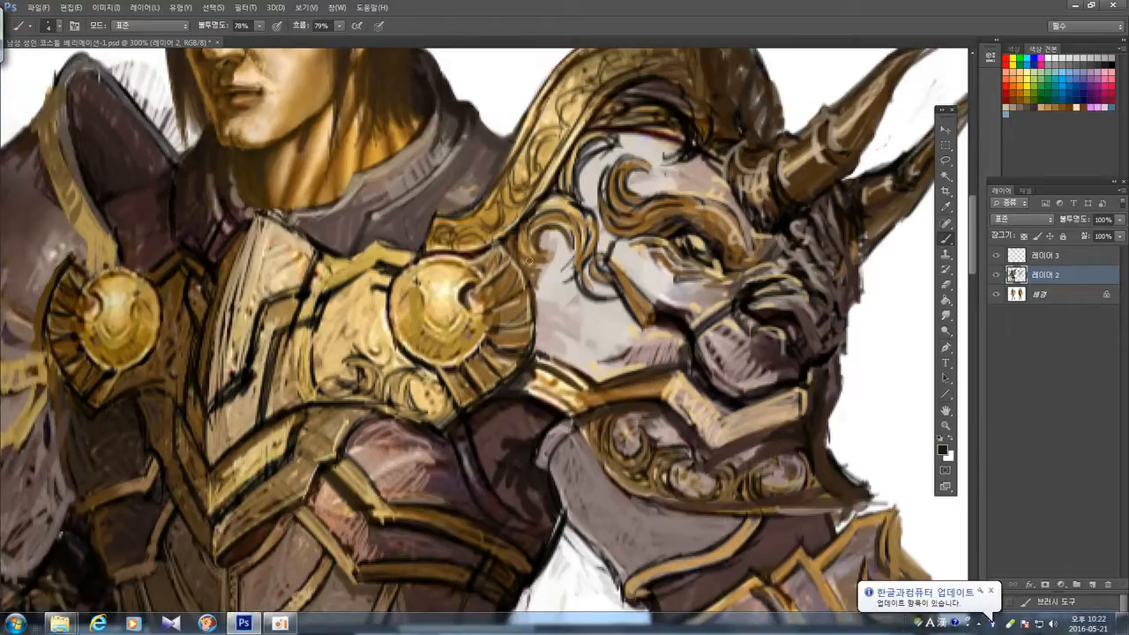
drag(528, 265, 552, 253)
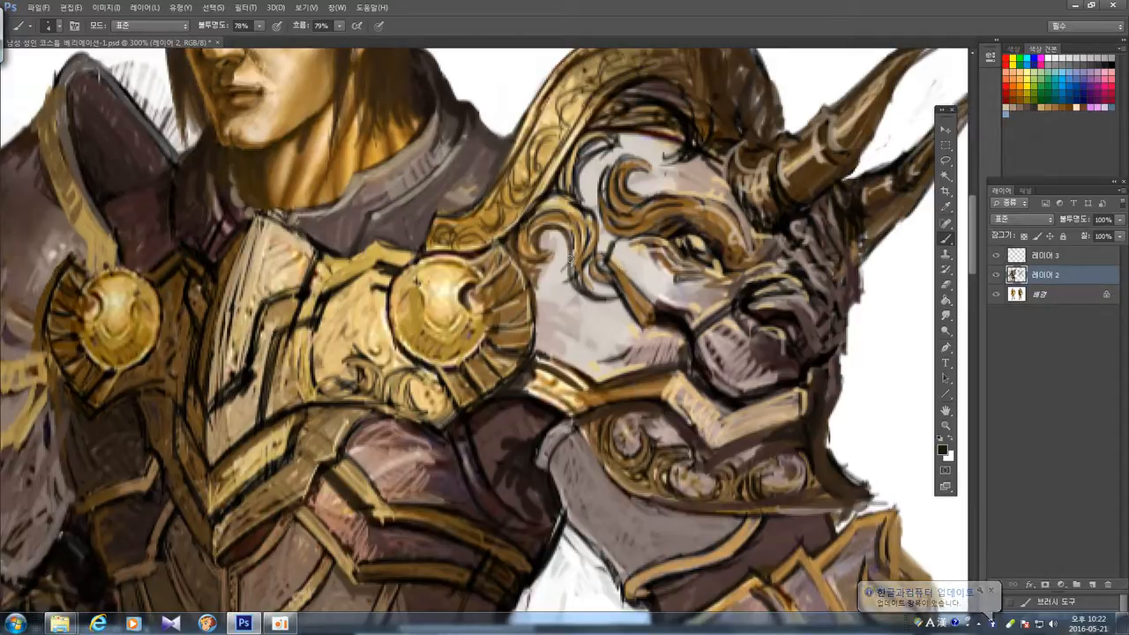
mouse_move(569, 236)
mouse_down()
mouse_move(581, 287)
mouse_move(607, 282)
mouse_move(586, 268)
mouse_move(616, 297)
mouse_up()
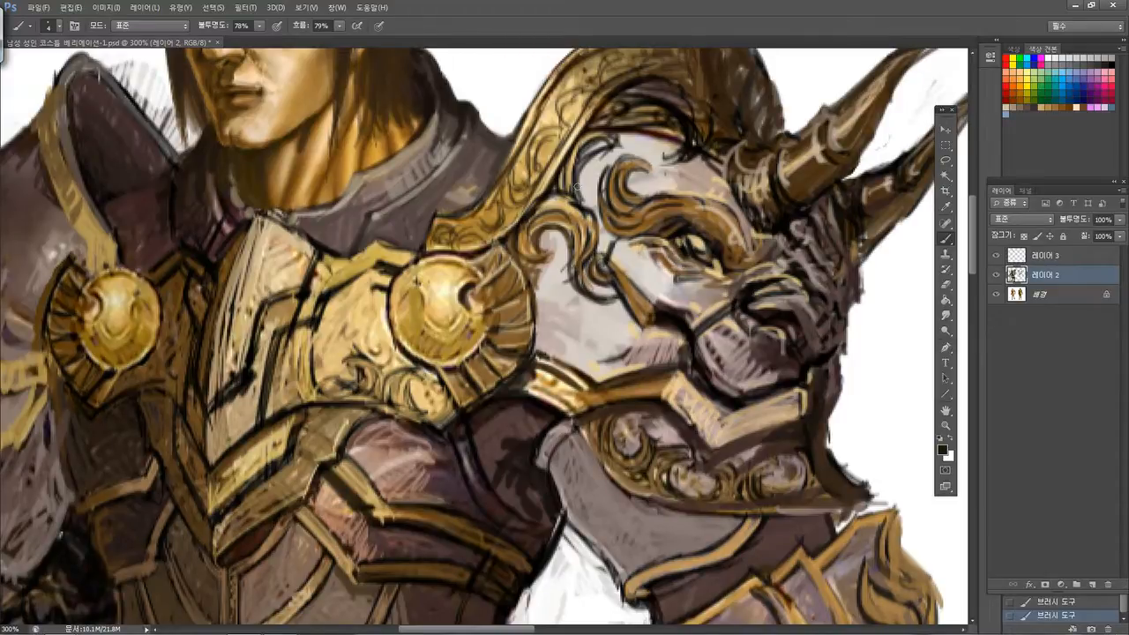
mouse_move(545, 201)
mouse_down()
mouse_move(573, 204)
mouse_move(591, 224)
mouse_up()
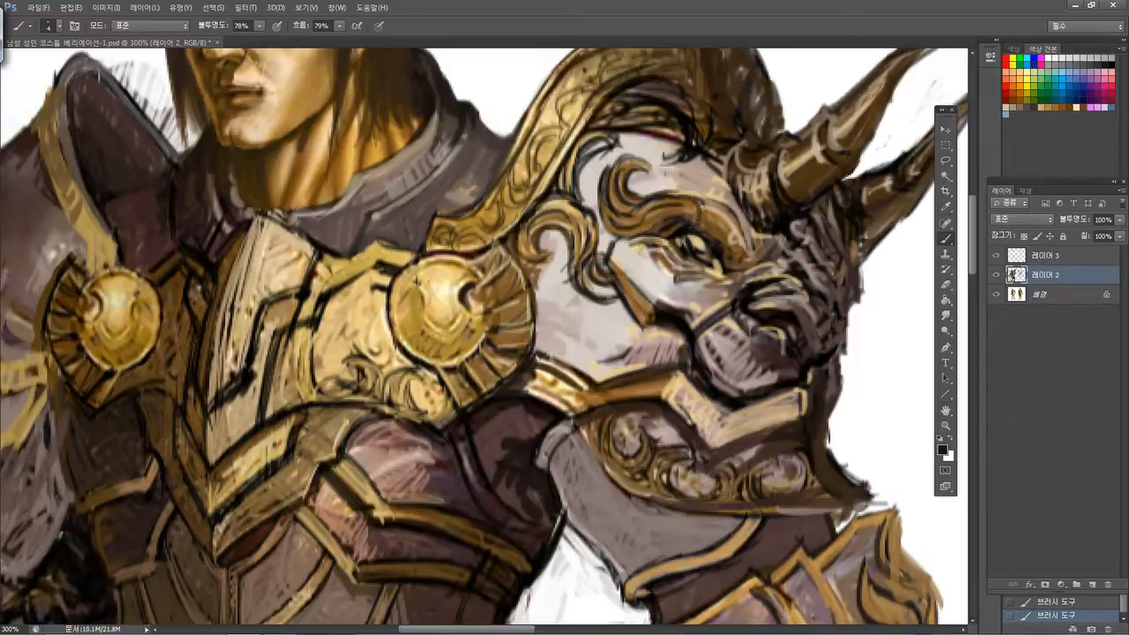
Add dark contour lines to the brow ornament and sketch thin crease lines on the beast's cheek
mouse_move(697, 222)
mouse_down()
mouse_move(723, 261)
mouse_move(761, 254)
mouse_move(752, 262)
mouse_move(739, 257)
mouse_move(765, 246)
mouse_up()
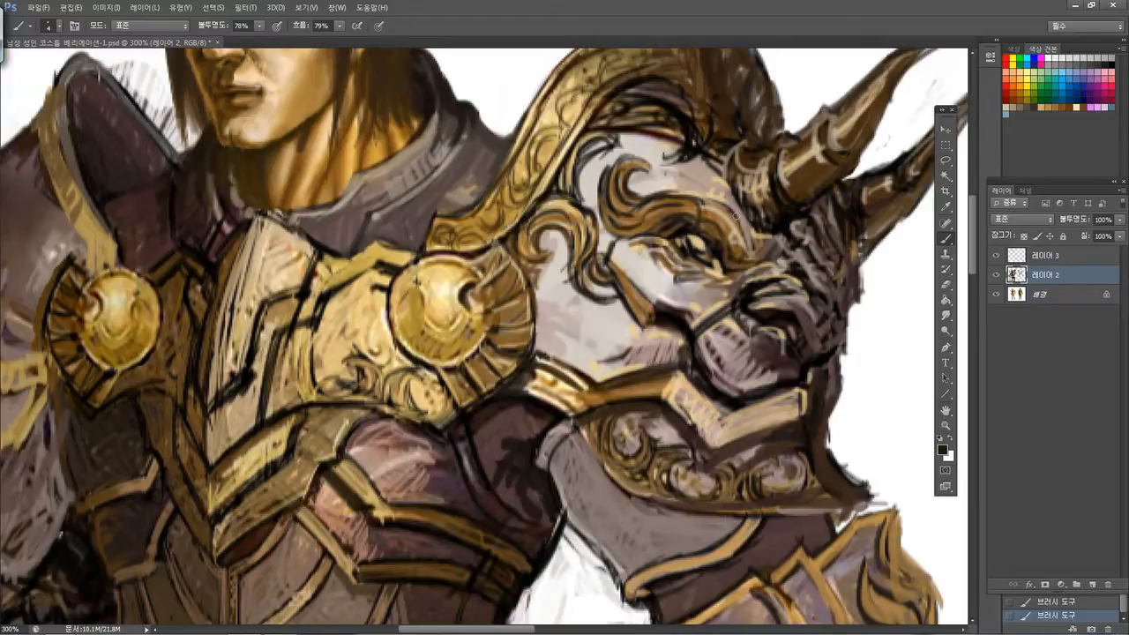
drag(738, 221, 753, 256)
key(ctrl+z)
mouse_move(699, 225)
mouse_down()
mouse_move(717, 228)
mouse_move(725, 214)
mouse_move(712, 197)
mouse_up()
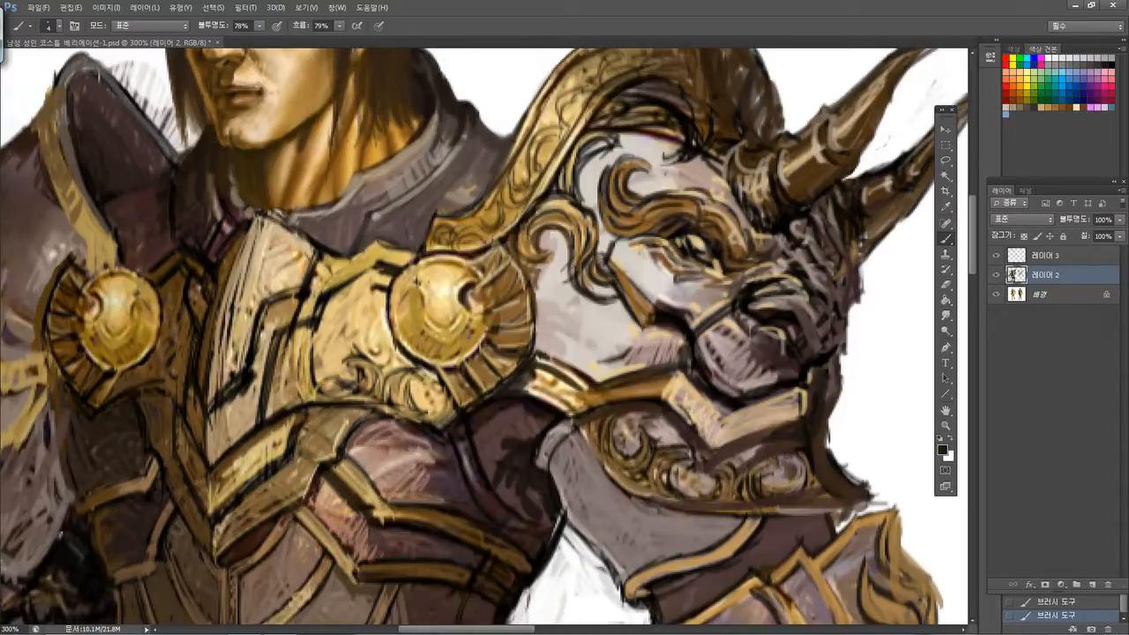
mouse_move(630, 247)
mouse_down()
mouse_move(656, 242)
mouse_move(646, 248)
mouse_up()
drag(538, 300, 586, 348)
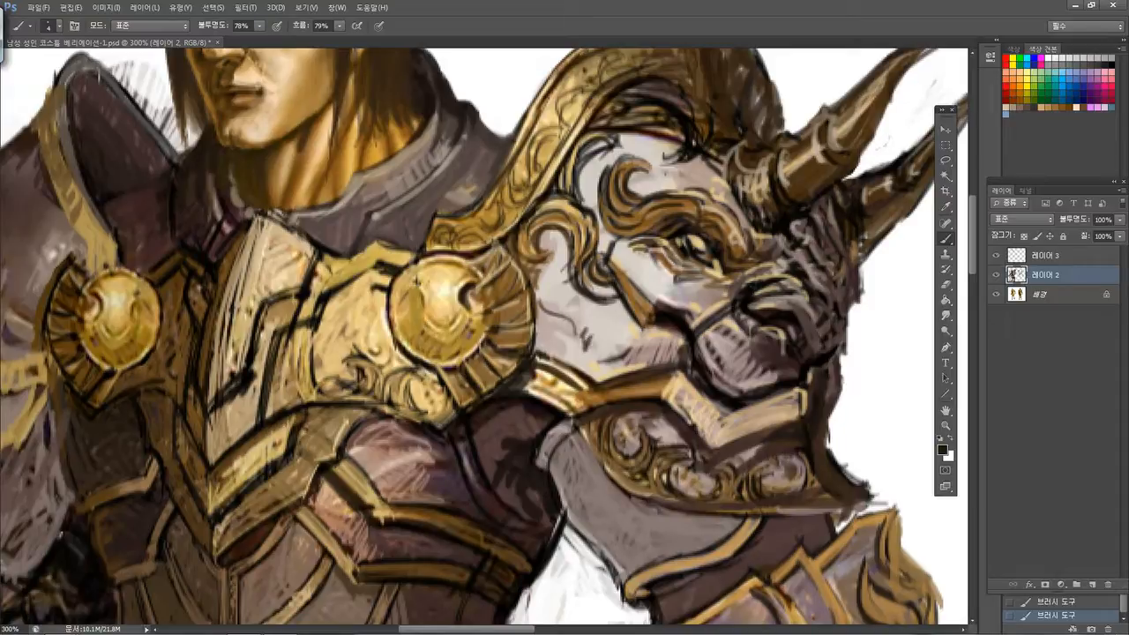
Draw dark curling scroll ornaments on the gold chest plate beside the round medallion, and define the trim along its upper edge
drag(736, 291, 792, 270)
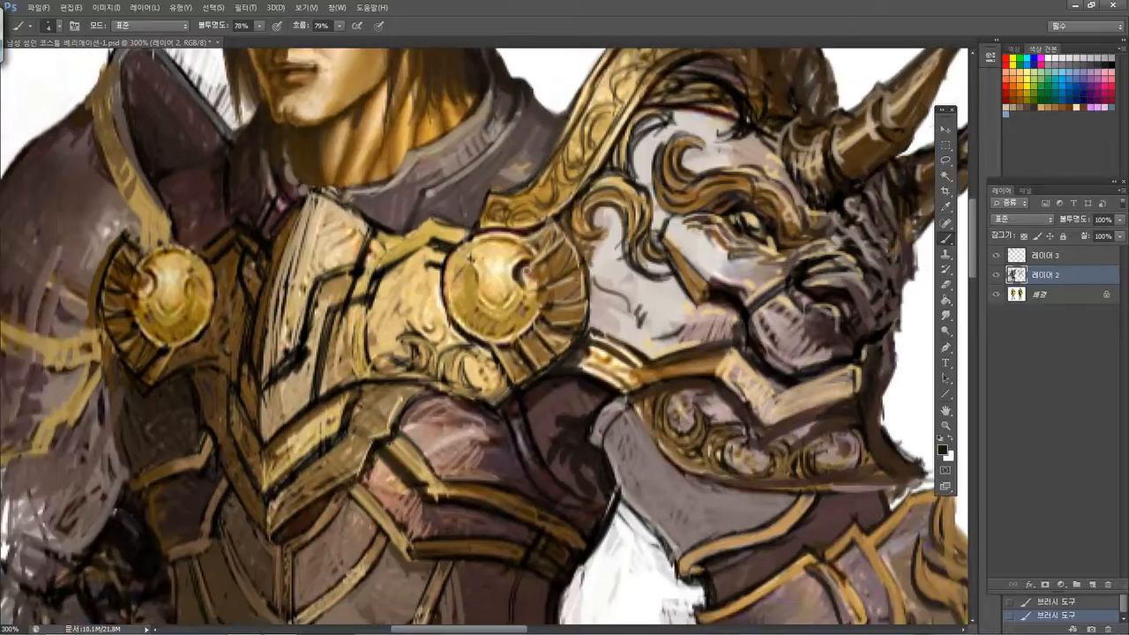
mouse_move(519, 284)
mouse_down()
mouse_move(510, 300)
mouse_move(472, 311)
mouse_move(480, 281)
mouse_move(492, 310)
mouse_move(529, 281)
mouse_move(502, 316)
mouse_move(511, 320)
mouse_up()
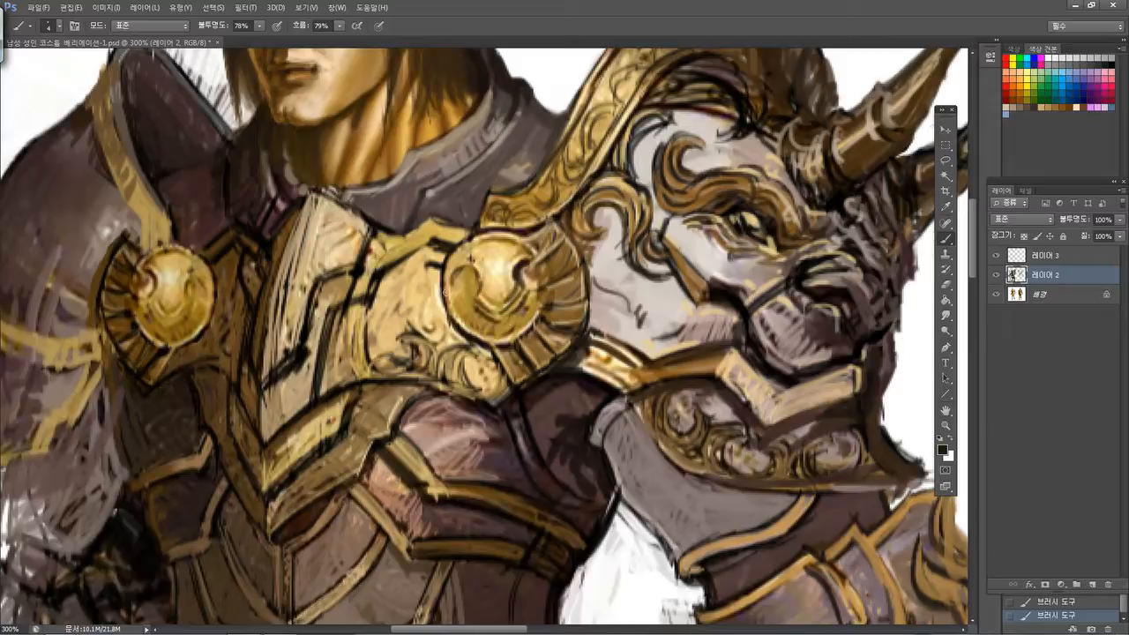
drag(441, 280, 453, 314)
mouse_move(423, 270)
mouse_down()
mouse_move(396, 308)
mouse_move(429, 320)
mouse_move(414, 330)
mouse_move(431, 337)
mouse_up()
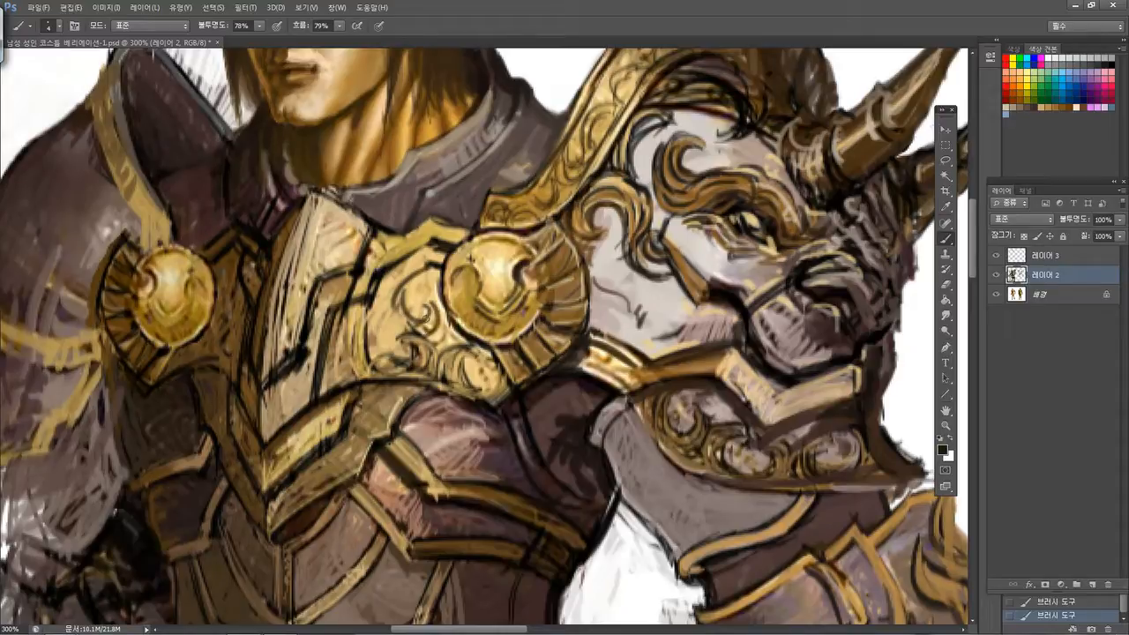
mouse_move(387, 307)
mouse_down()
mouse_move(418, 336)
mouse_move(411, 349)
mouse_up()
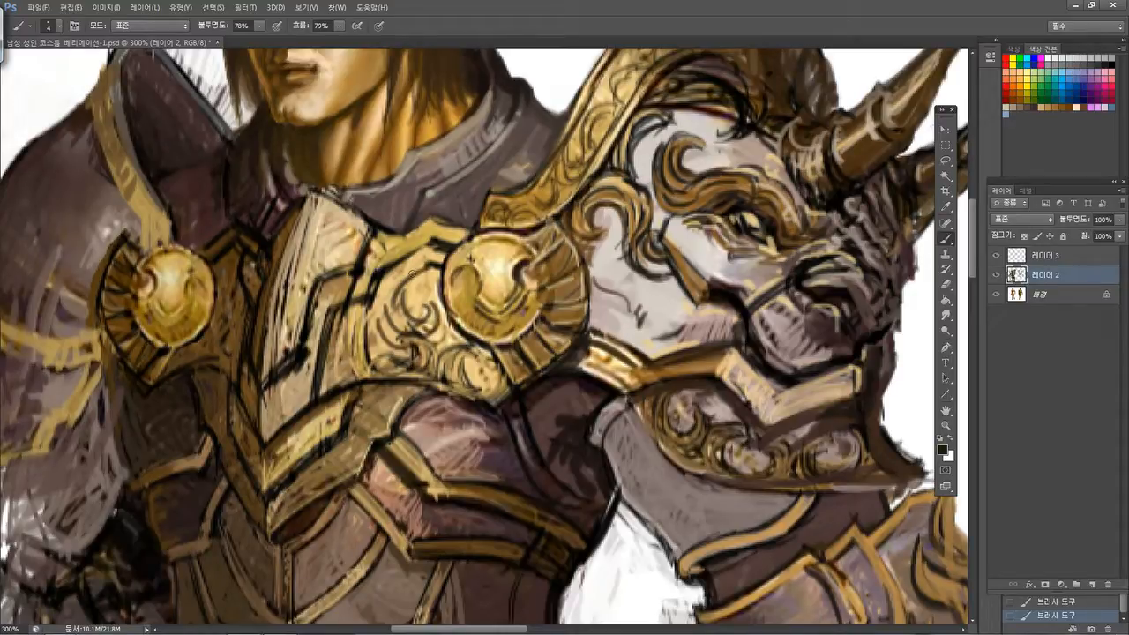
drag(438, 273, 405, 307)
mouse_move(379, 263)
mouse_down()
mouse_move(434, 235)
mouse_move(460, 248)
mouse_move(442, 220)
mouse_move(397, 234)
mouse_move(431, 220)
mouse_up()
drag(497, 210, 520, 220)
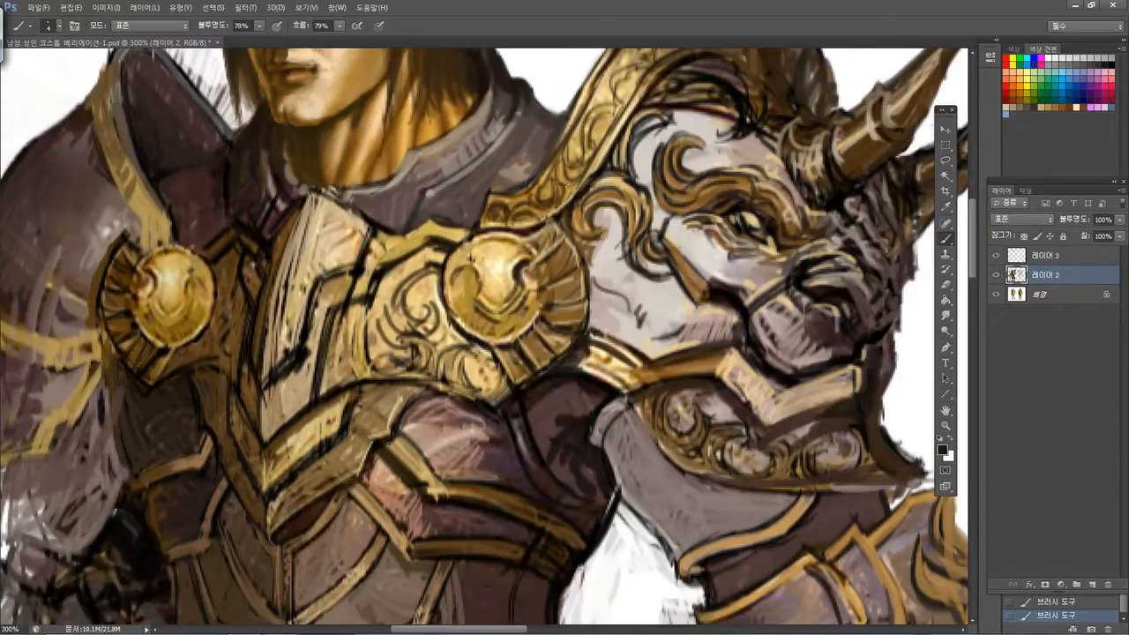
Draw dark curling scroll ornaments and trim lines along the gold band that slopes from the chest medallion up to the beast's crest
scroll(550, 213, up, 3)
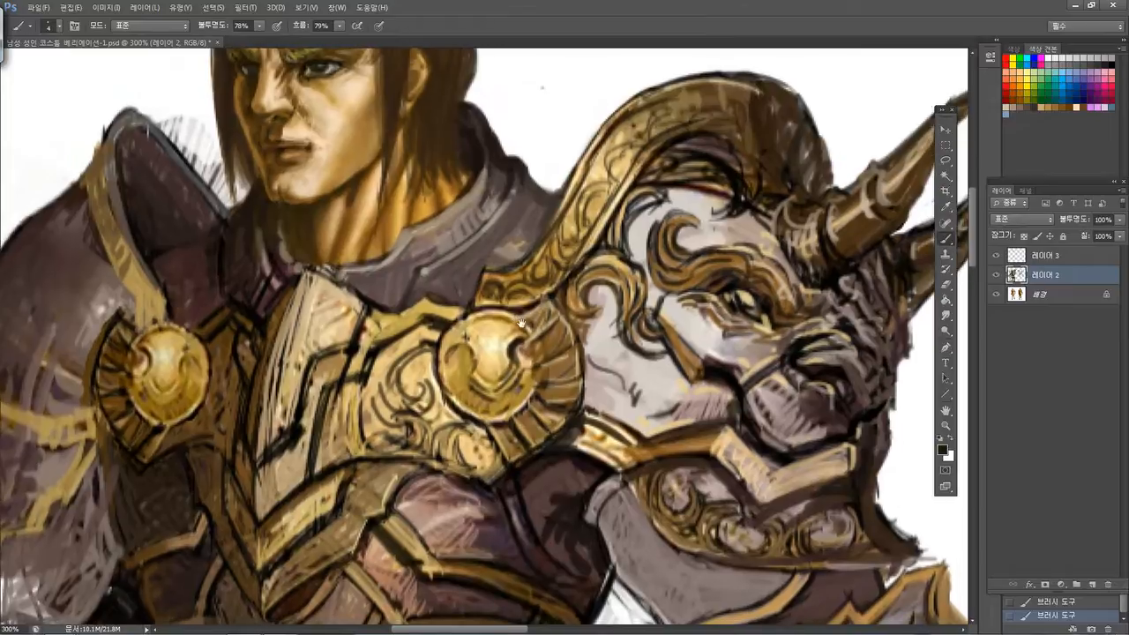
drag(596, 200, 584, 221)
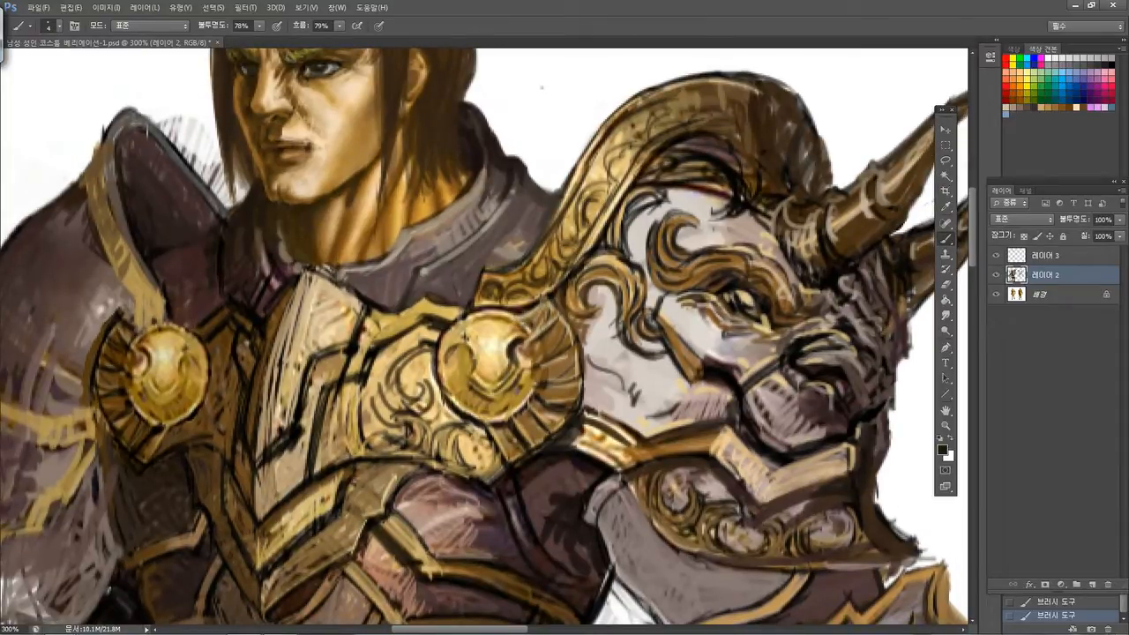
drag(577, 195, 566, 232)
mouse_move(595, 189)
mouse_down()
mouse_move(619, 155)
mouse_move(600, 180)
mouse_move(612, 181)
mouse_move(606, 192)
mouse_up()
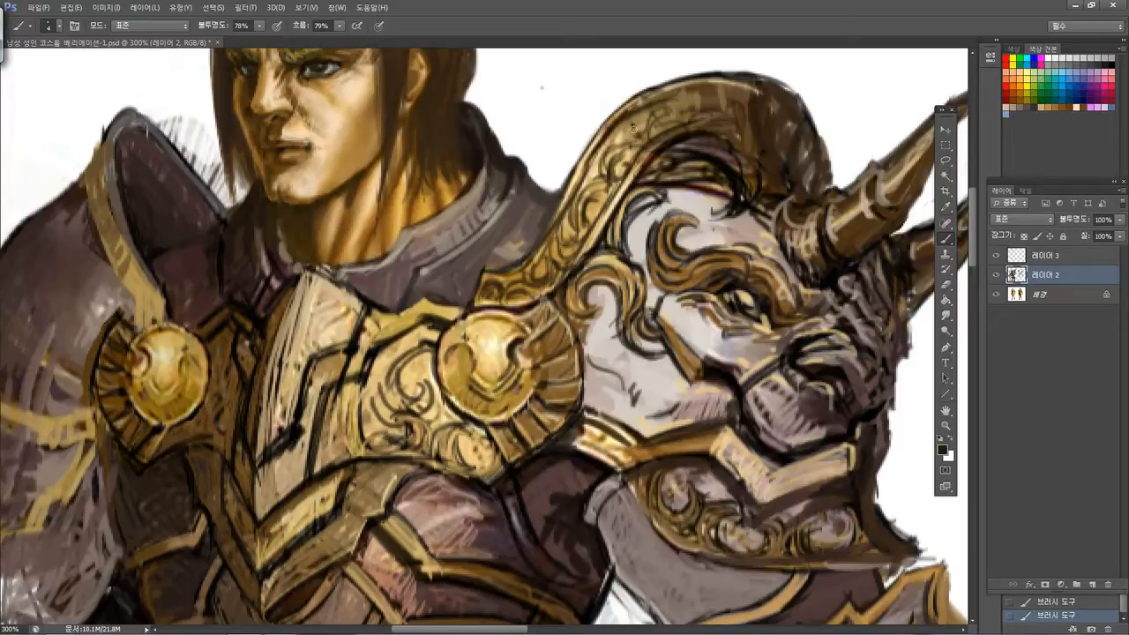
mouse_move(675, 111)
mouse_down()
mouse_move(644, 114)
mouse_move(655, 138)
mouse_move(694, 104)
mouse_move(694, 122)
mouse_move(730, 125)
mouse_move(704, 113)
mouse_move(728, 80)
mouse_move(686, 98)
mouse_move(721, 90)
mouse_up()
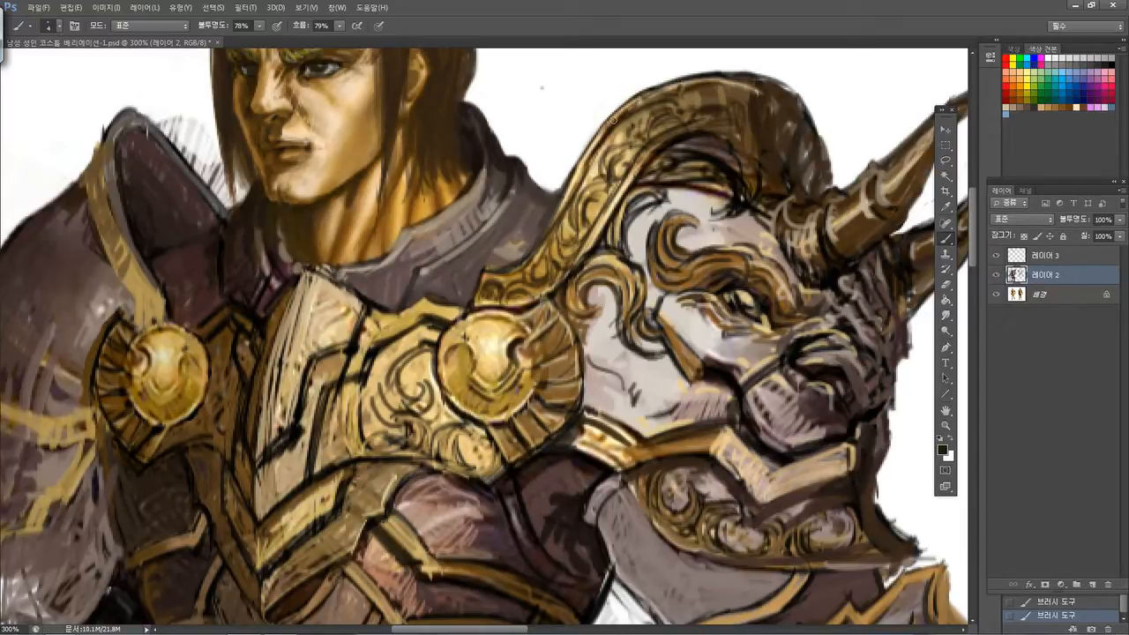
mouse_move(636, 117)
mouse_down()
mouse_move(590, 193)
mouse_move(611, 172)
mouse_move(575, 204)
mouse_move(568, 259)
mouse_move(576, 228)
mouse_move(516, 280)
mouse_up()
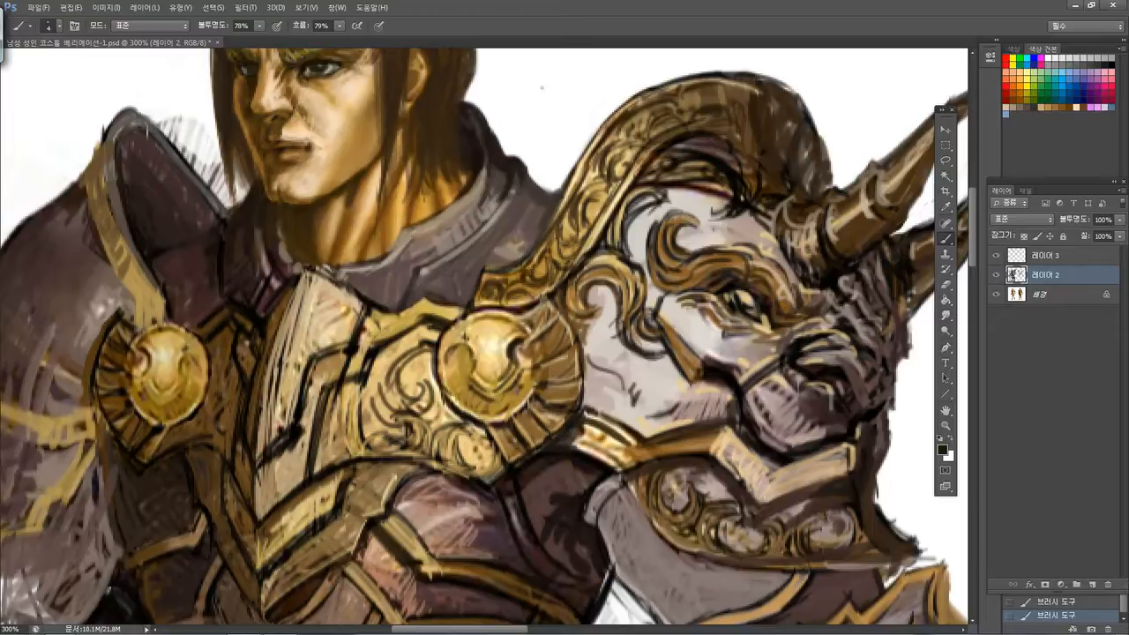
Continue the dark scroll ornaments over the arch of the crest and darken the strands at its back edge
mouse_move(654, 109)
mouse_down()
mouse_move(718, 89)
mouse_move(746, 111)
mouse_move(761, 93)
mouse_move(794, 97)
mouse_move(796, 129)
mouse_up()
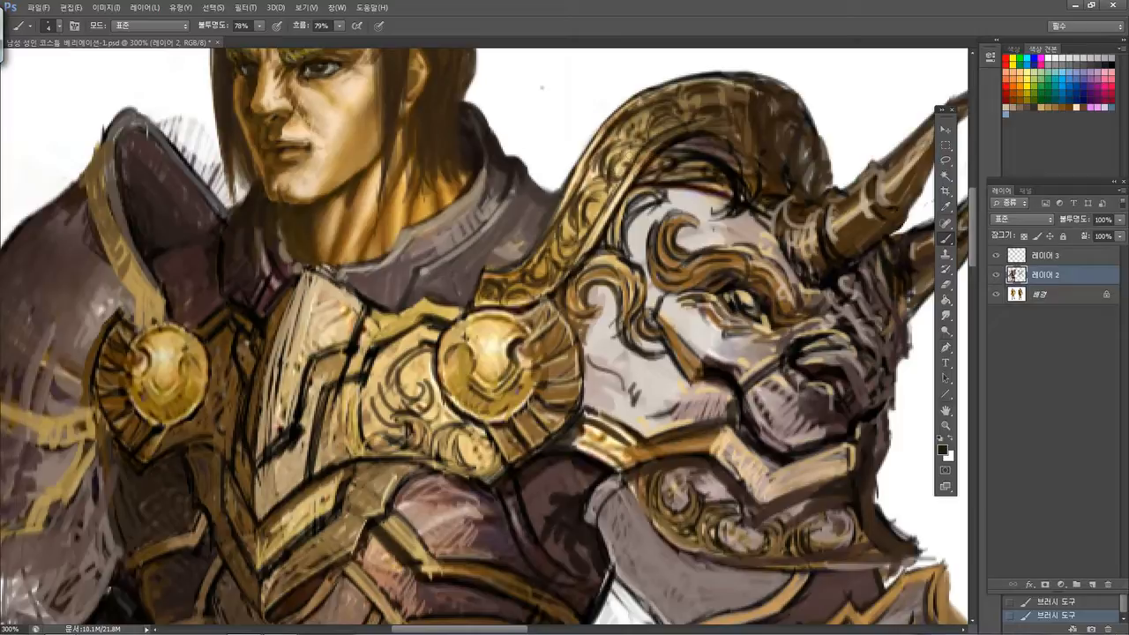
drag(629, 146, 640, 152)
mouse_move(801, 149)
mouse_down()
mouse_move(826, 194)
mouse_move(837, 176)
mouse_up()
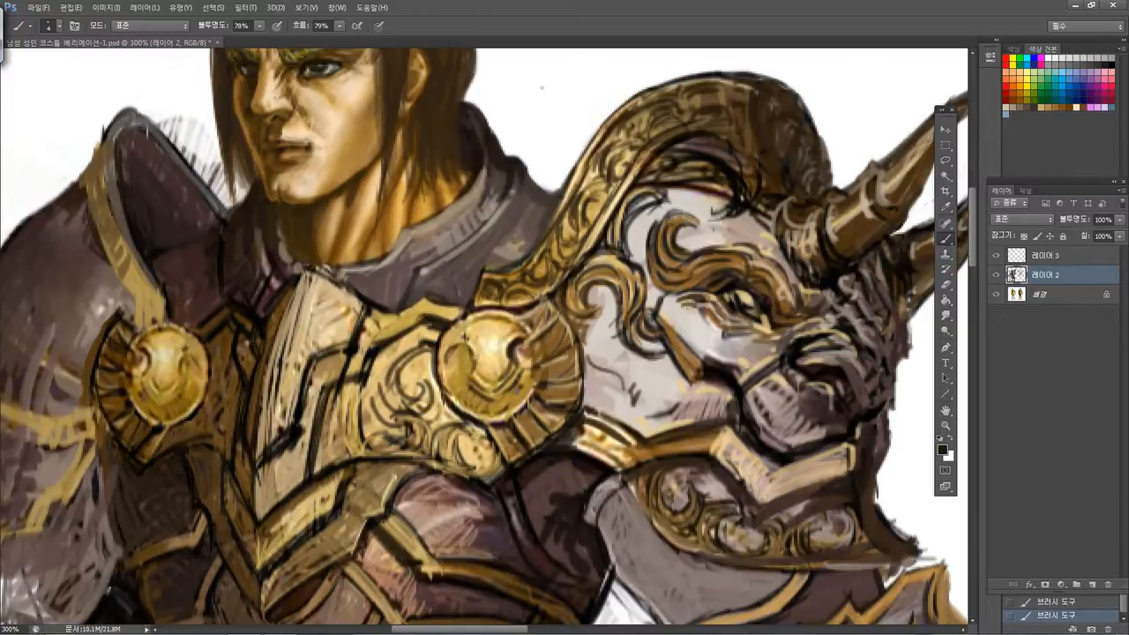
drag(818, 129, 832, 162)
Draw dark curling scroll outlines across the beast's lower cheek, from the chest medallion's edge to the mouth
drag(699, 164, 507, 107)
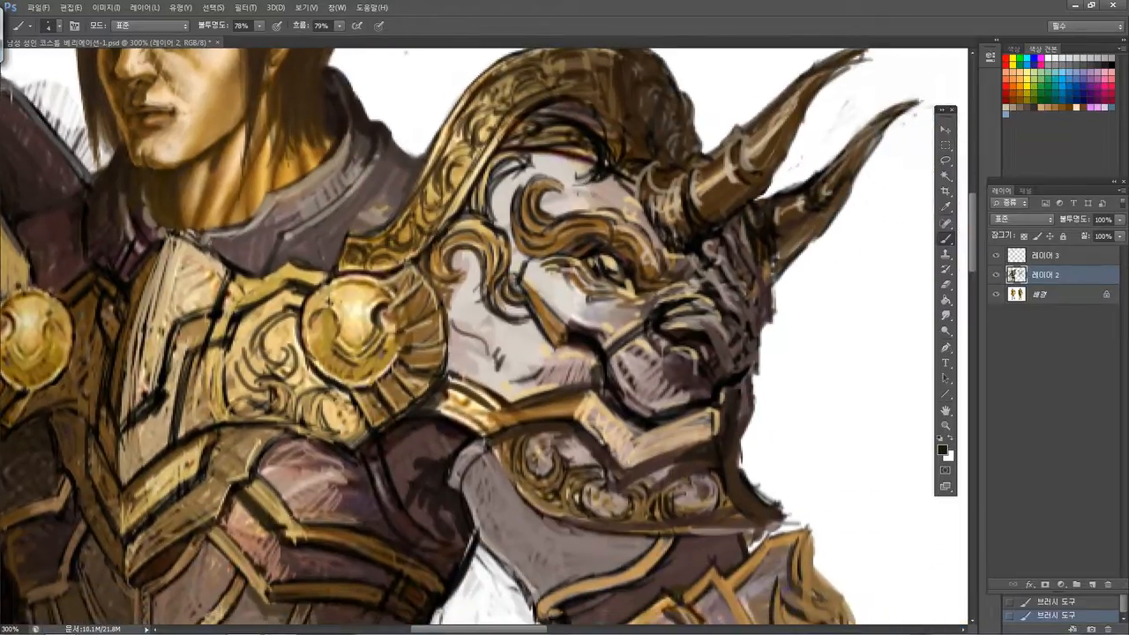
mouse_move(483, 341)
mouse_down()
mouse_move(458, 354)
mouse_move(457, 372)
mouse_move(485, 376)
mouse_move(498, 361)
mouse_move(497, 389)
mouse_move(538, 384)
mouse_move(556, 362)
mouse_move(551, 370)
mouse_move(596, 377)
mouse_up()
mouse_move(448, 330)
mouse_down()
mouse_move(463, 353)
mouse_move(452, 379)
mouse_up()
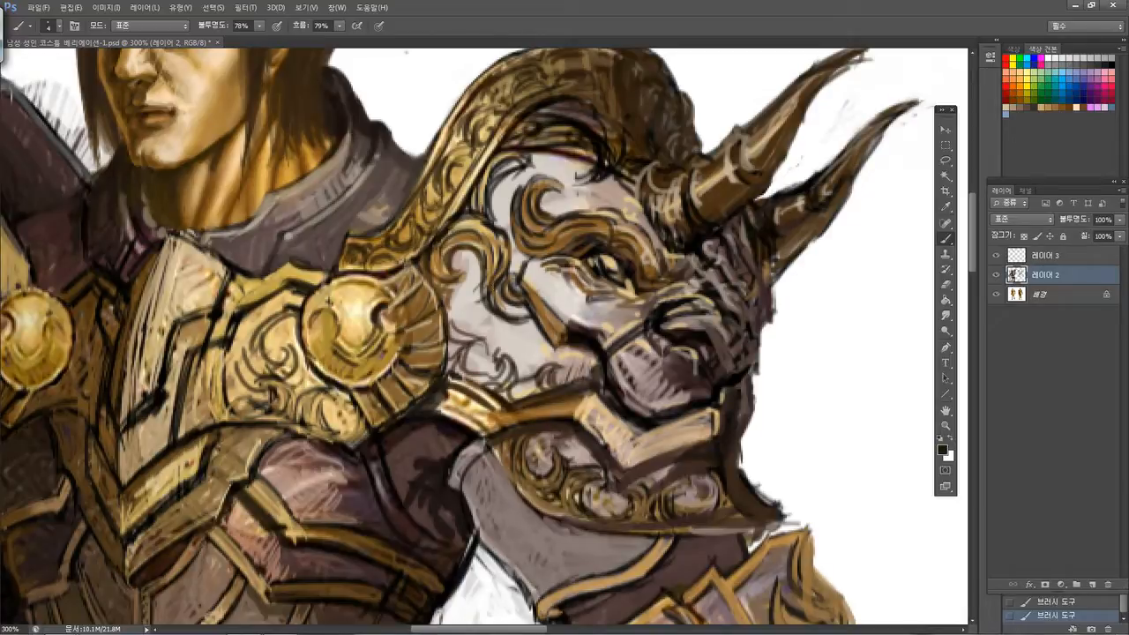
Fill the lower cheek scrolls with golden brown sampled from the upper scroll, and shade them near the mouth with a sampled dark brown
alt+click(472, 224)
mouse_move(452, 328)
mouse_down()
mouse_move(472, 343)
mouse_move(460, 369)
mouse_up()
alt+click(476, 232)
drag(450, 321, 468, 346)
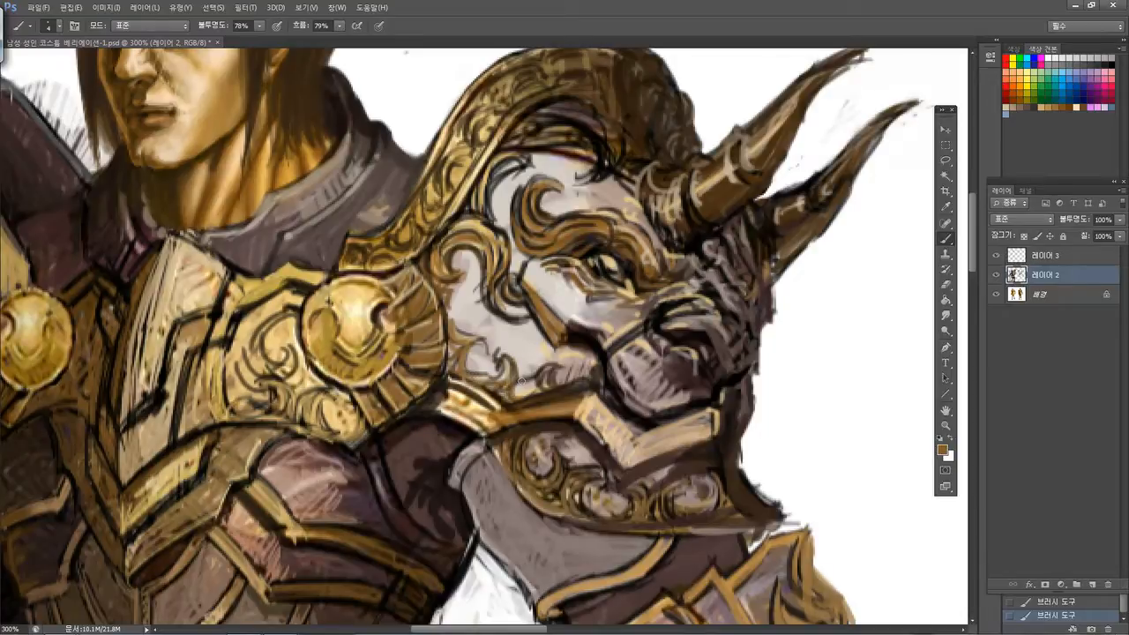
drag(518, 395, 540, 383)
alt+click(597, 369)
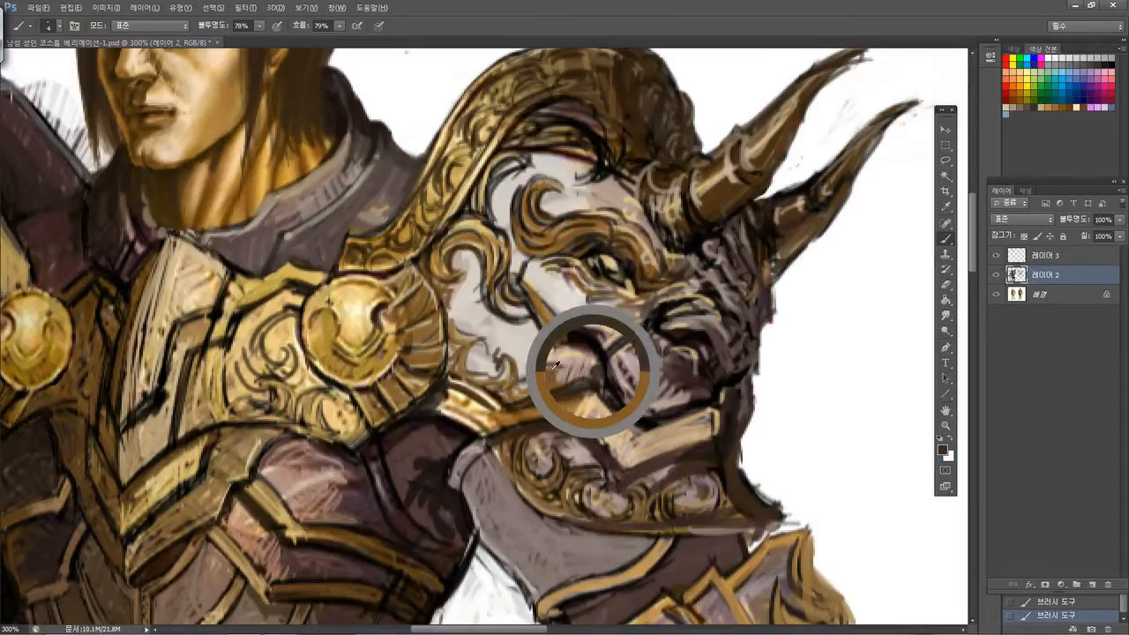
drag(554, 373, 544, 387)
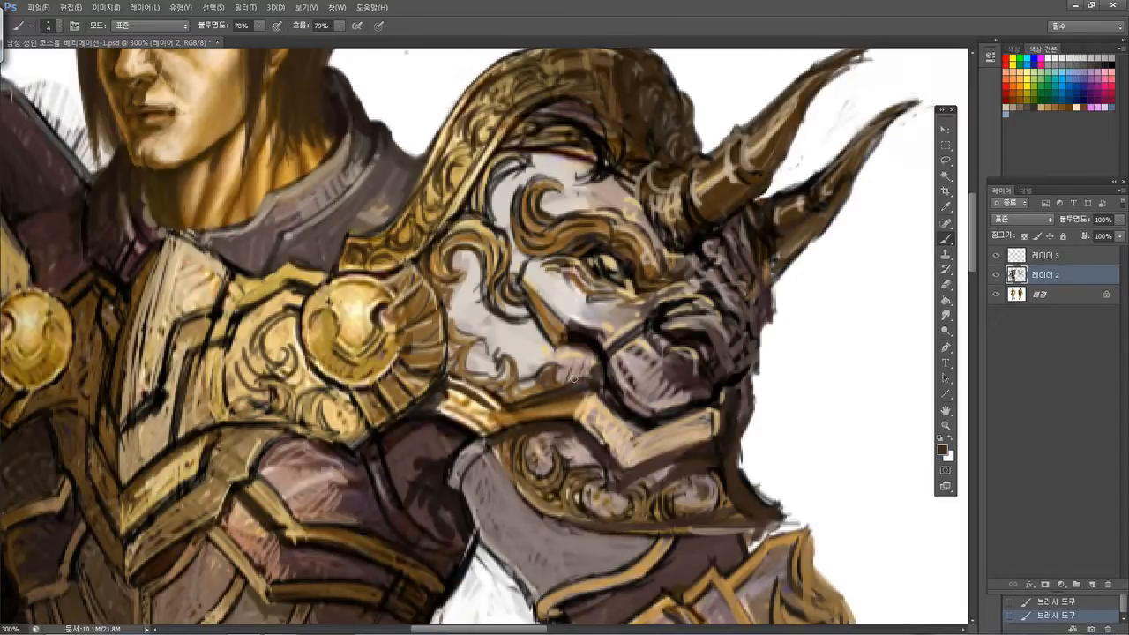
Sample a light gold from the upper scroll and paint highlights on the lower cheek scrolls and the gold band beneath
alt+click(523, 306)
alt+click(488, 222)
mouse_move(510, 359)
mouse_down()
mouse_move(518, 391)
mouse_move(577, 385)
mouse_up()
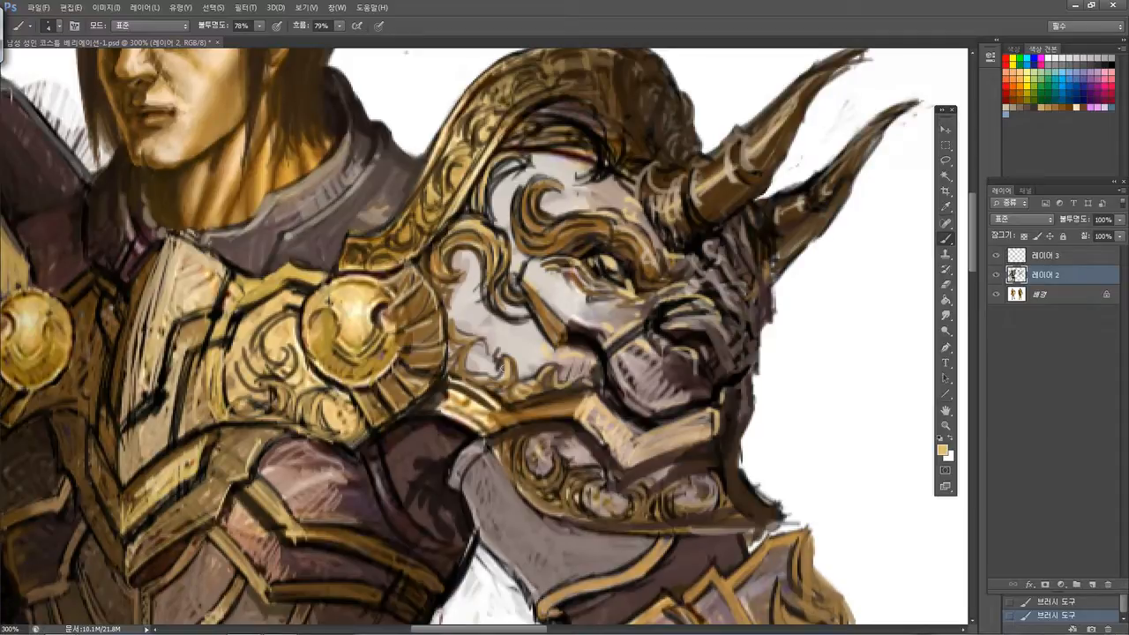
mouse_move(453, 325)
mouse_down()
mouse_move(470, 342)
mouse_move(447, 357)
mouse_up()
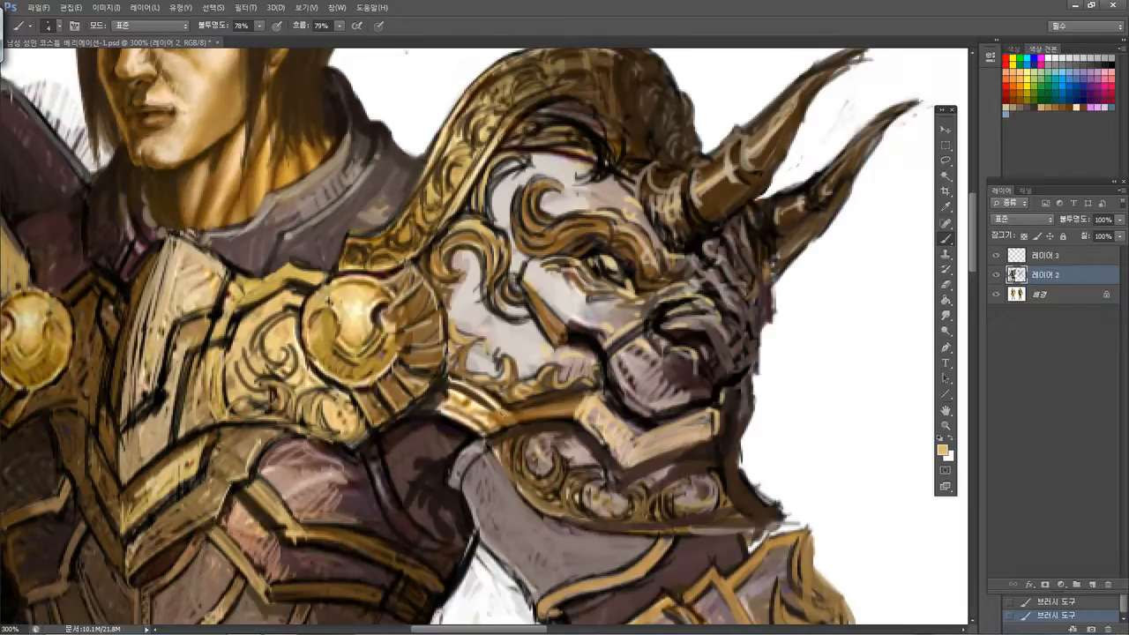
mouse_move(505, 414)
mouse_down()
mouse_move(497, 427)
mouse_move(535, 416)
mouse_up()
Sample a near-black tone and draw scroll ornaments along the gold band under the cheek and on the angular jaw trim
alt+click(666, 306)
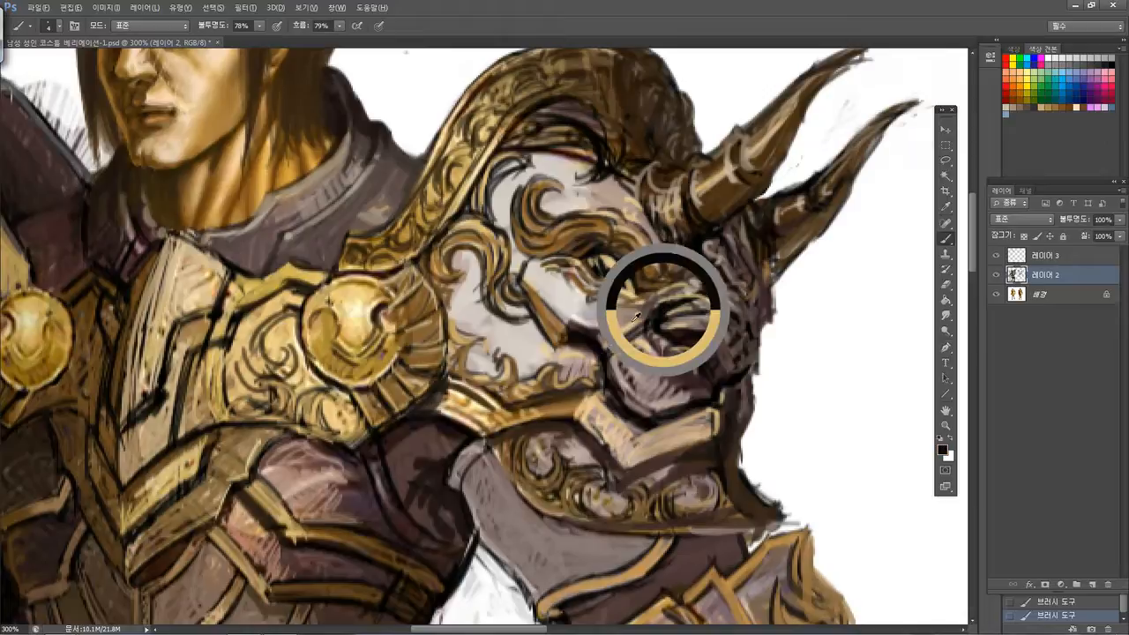
mouse_move(436, 404)
mouse_down()
mouse_move(470, 425)
mouse_move(457, 407)
mouse_move(478, 403)
mouse_move(498, 423)
mouse_move(561, 402)
mouse_up()
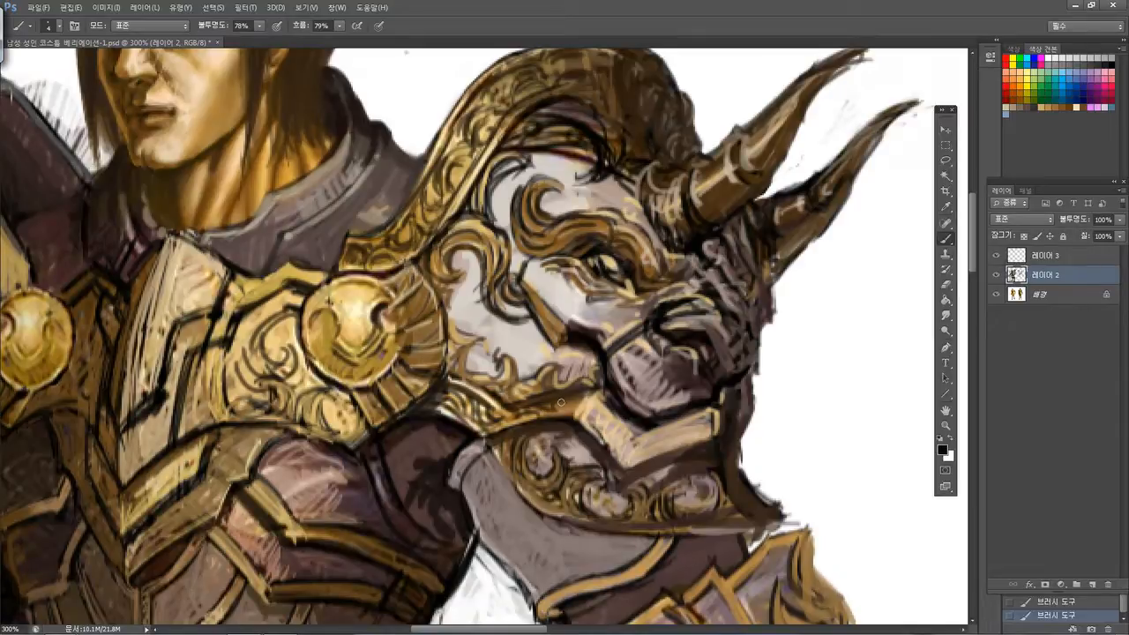
drag(584, 400, 593, 398)
mouse_move(591, 418)
mouse_down()
mouse_move(618, 443)
mouse_move(643, 438)
mouse_move(630, 457)
mouse_move(642, 453)
mouse_move(625, 457)
mouse_move(689, 427)
mouse_move(672, 441)
mouse_move(713, 439)
mouse_up()
key(ctrl+minus)
drag(739, 328, 844, 375)
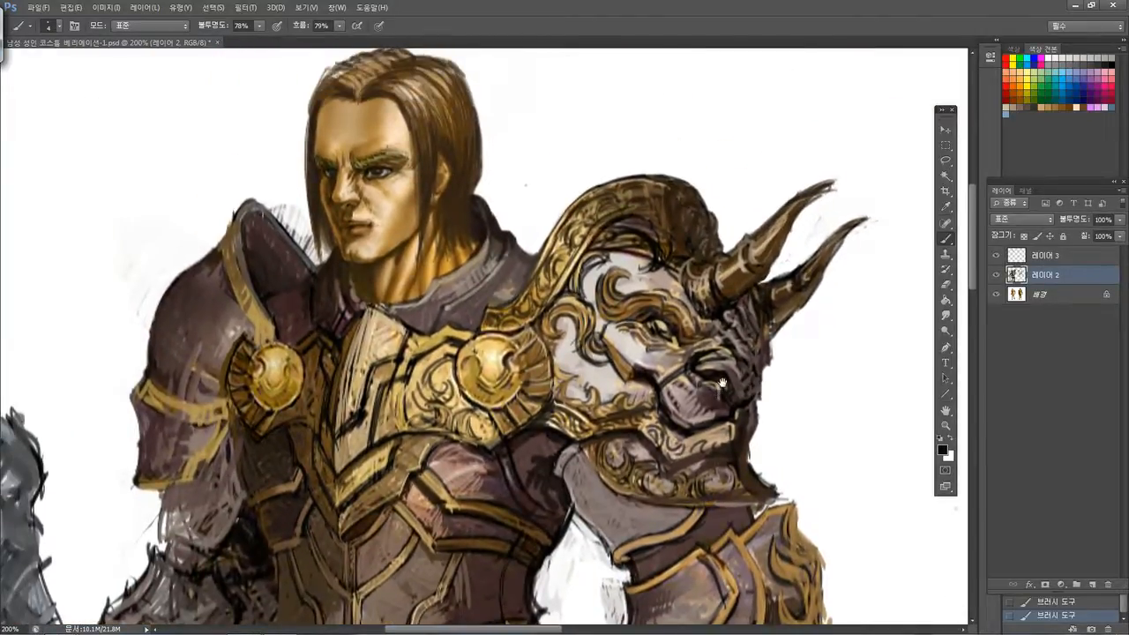
drag(716, 375, 692, 346)
drag(666, 395, 692, 364)
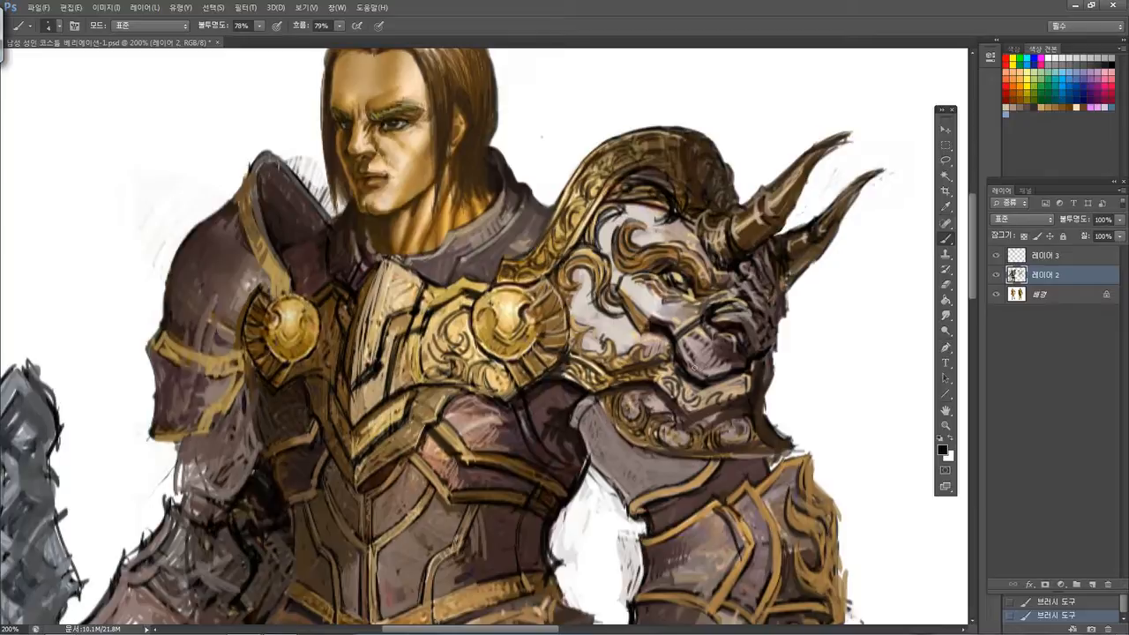
drag(697, 392, 669, 425)
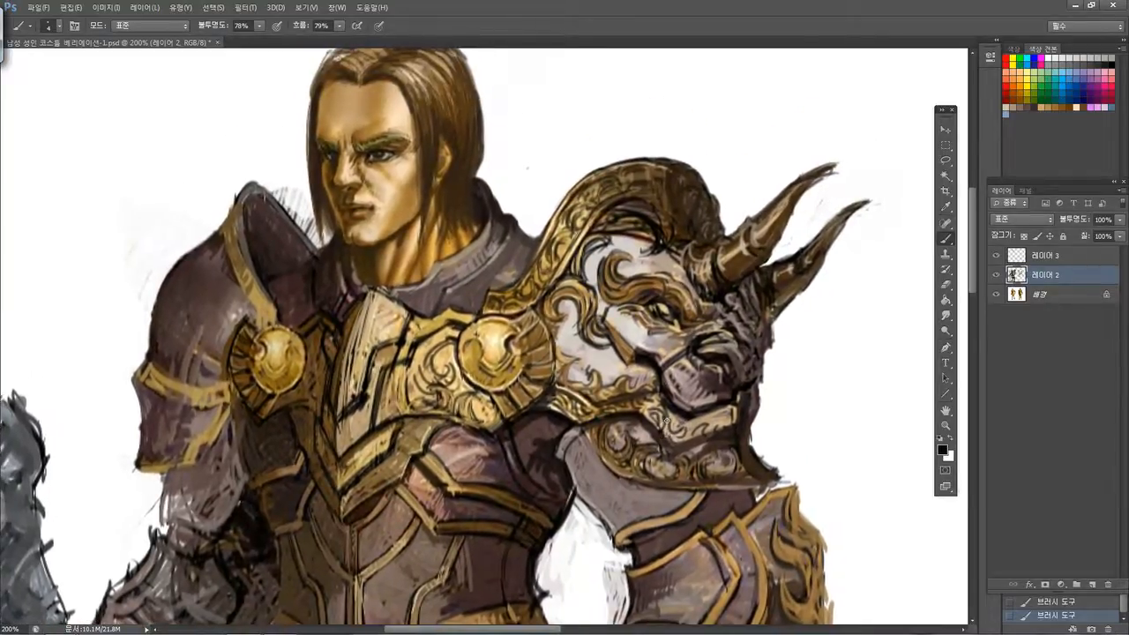
key(ctrl+minus)
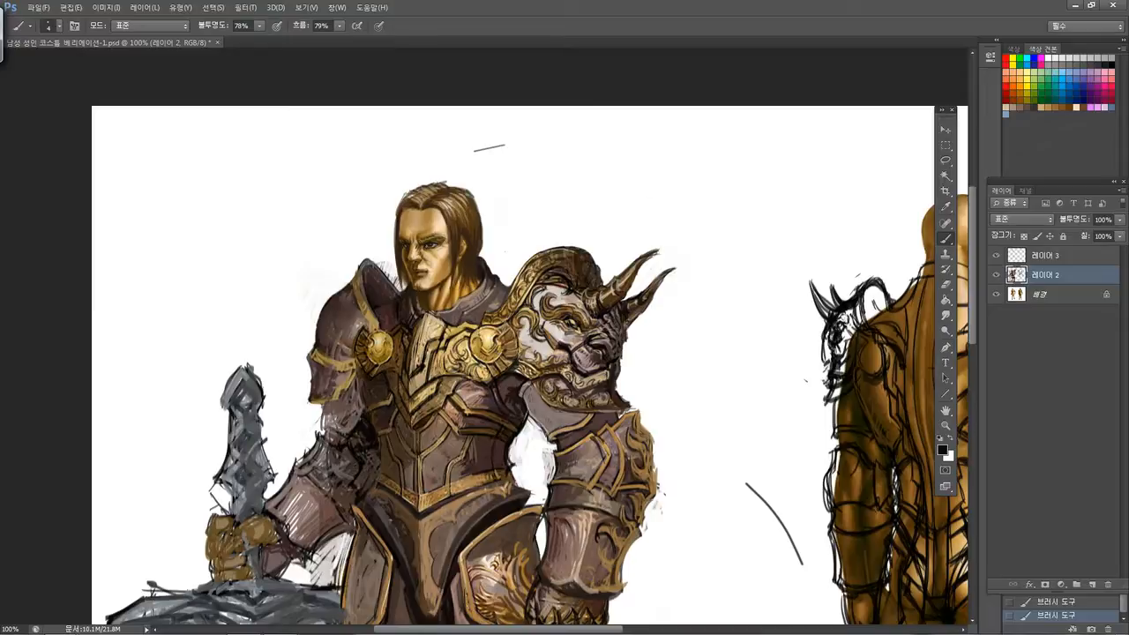